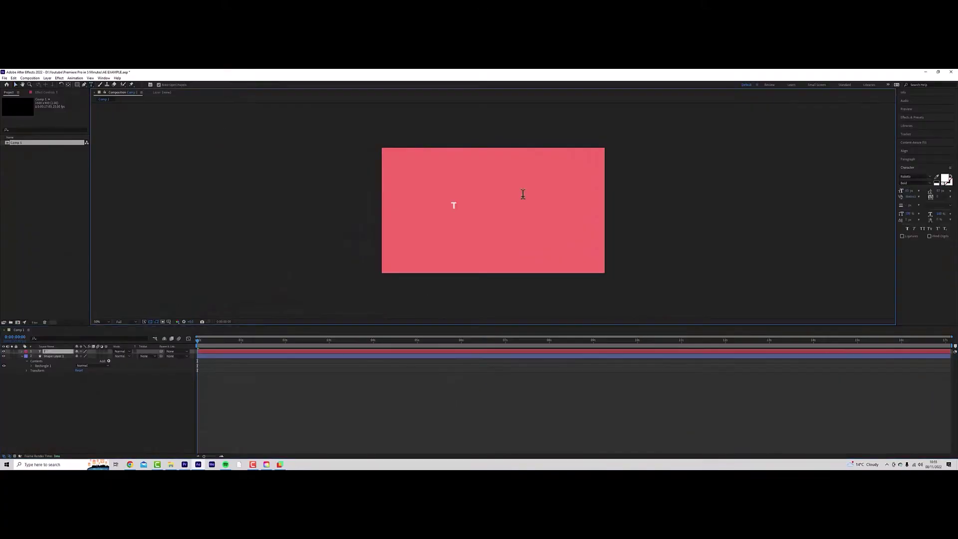
# Finish typing the title so it reads TRANSITION EXAMPLE and commit the text layer
pyautogui.write('AMPLE')
pyautogui.press('KP_Enter')
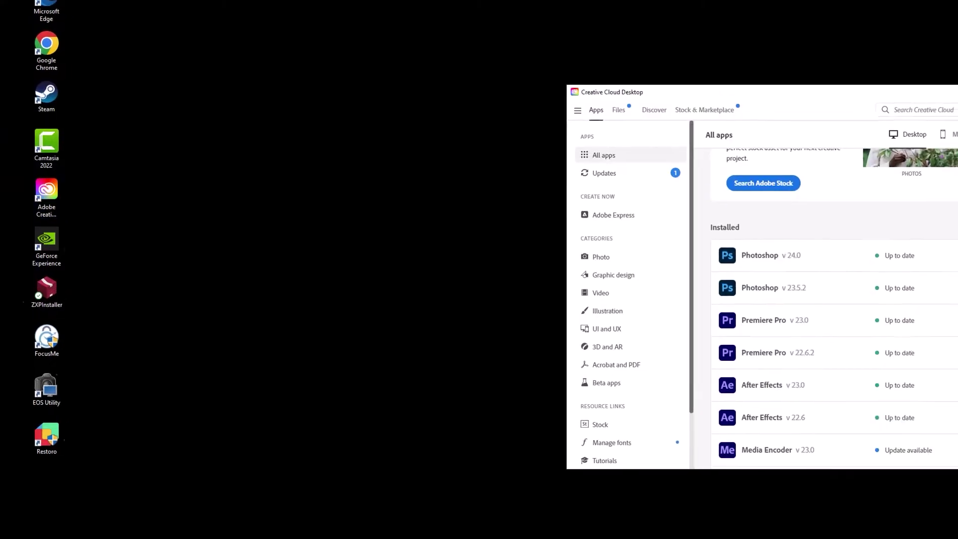
# Create a new project named Example from the Home screen and open it for editing
pyautogui.click(733, 295)
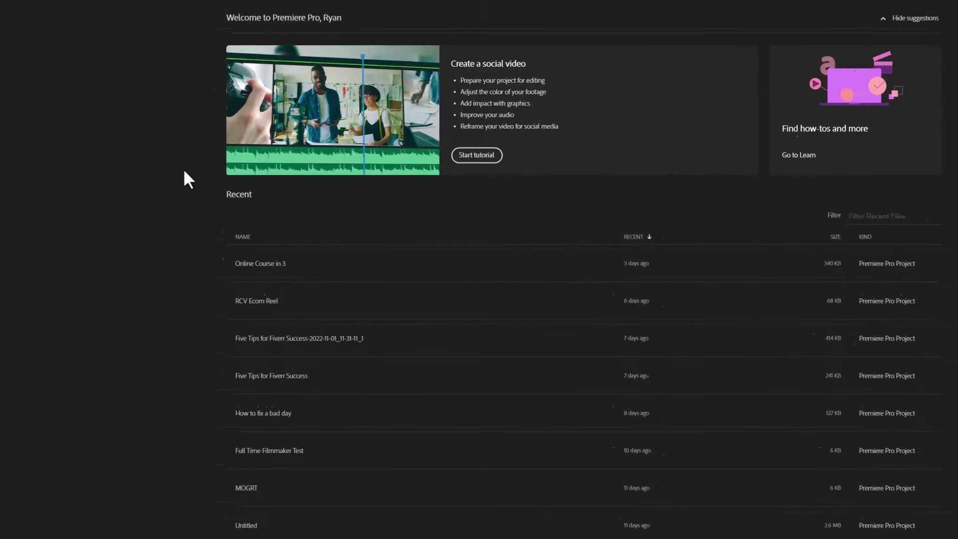
pyautogui.click(87, 155)
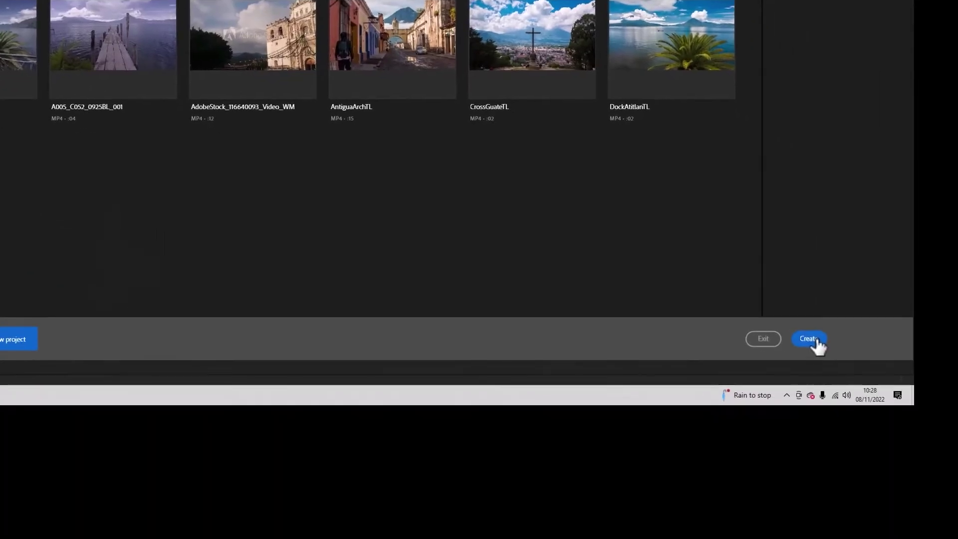
pyautogui.click(817, 340)
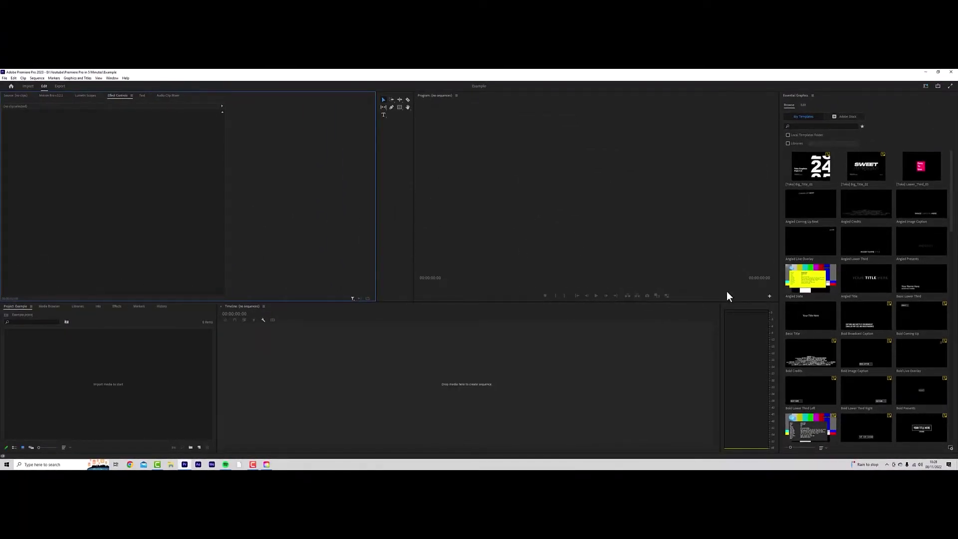
# Switch to a different workspace from Window > Workspaces
pyautogui.click(113, 78)
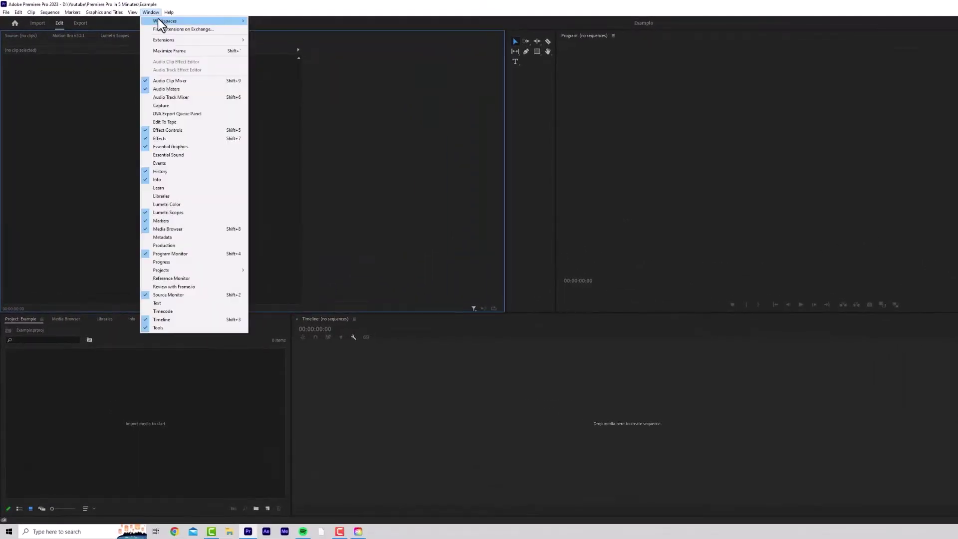
pyautogui.moveTo(159, 24)
pyautogui.click(308, 62)
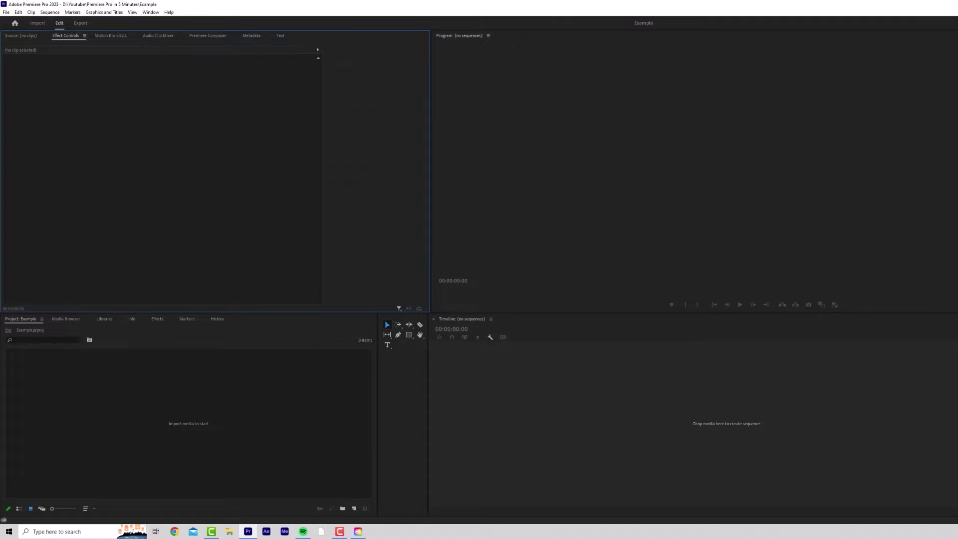
# Reset the workspace panels to the saved layout
pyautogui.click(151, 12)
pyautogui.moveTo(156, 21)
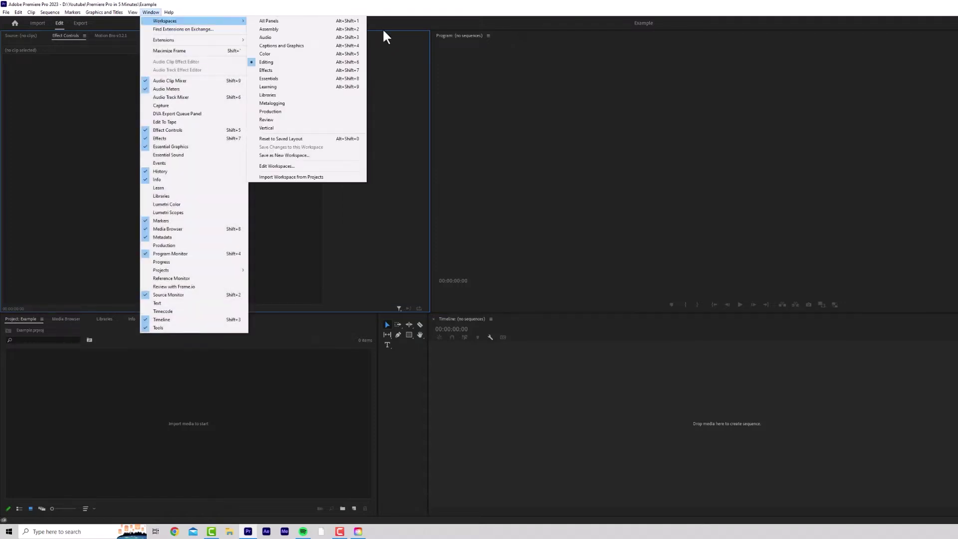
pyautogui.click(300, 139)
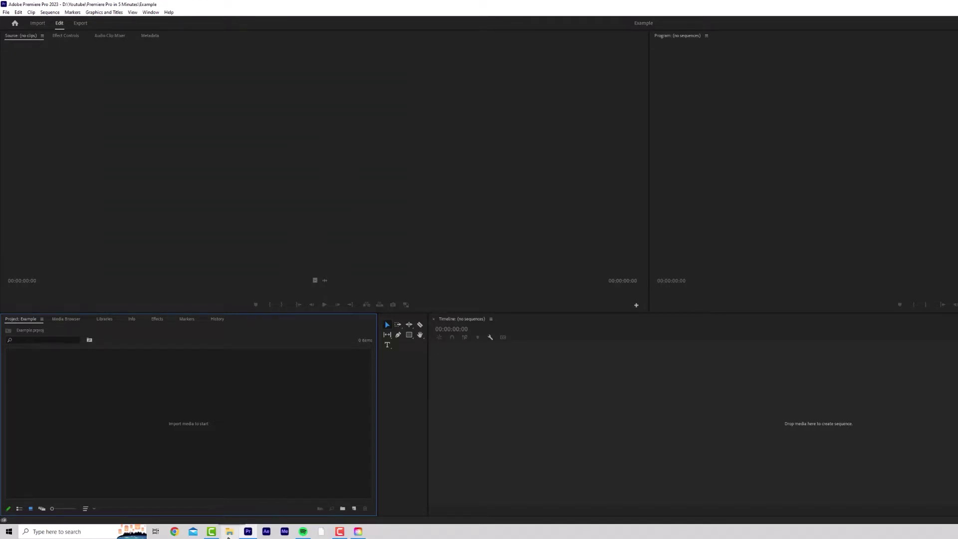
# Drop the beach photo onto the Timeline to make a new sequence, then confirm Auto Save preferences
pyautogui.click(229, 531)
pyautogui.moveTo(505, 342); pyautogui.dragTo(730, 388)
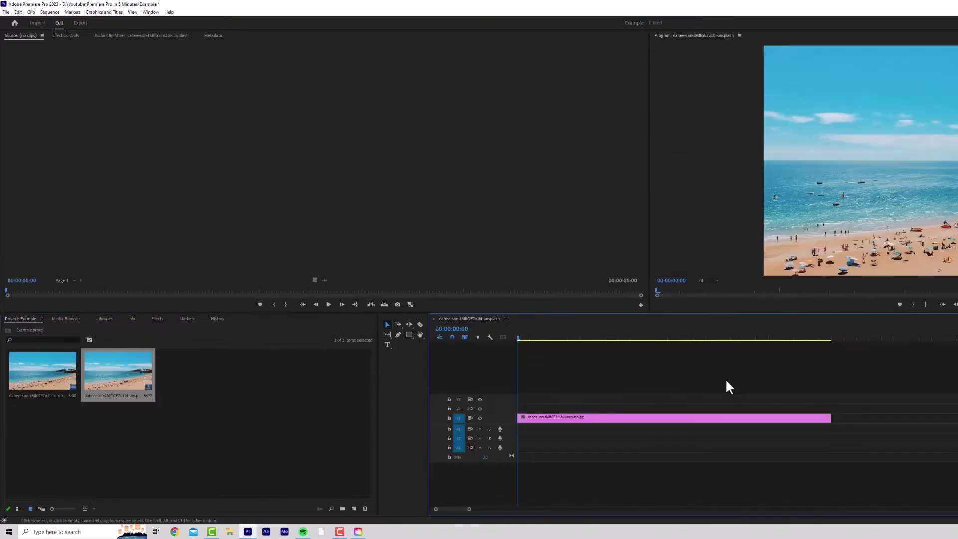
pyautogui.click(18, 12)
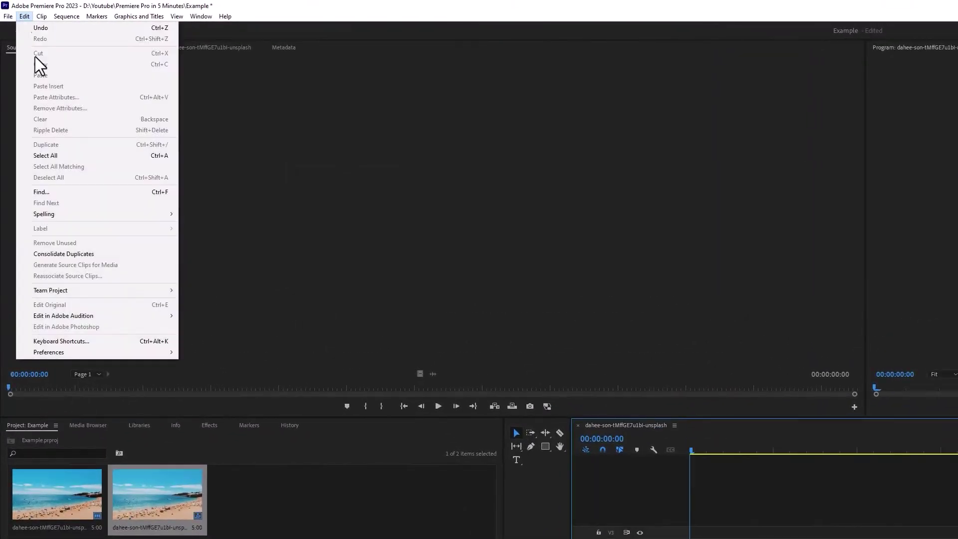
pyautogui.moveTo(82, 354)
pyautogui.click(250, 397)
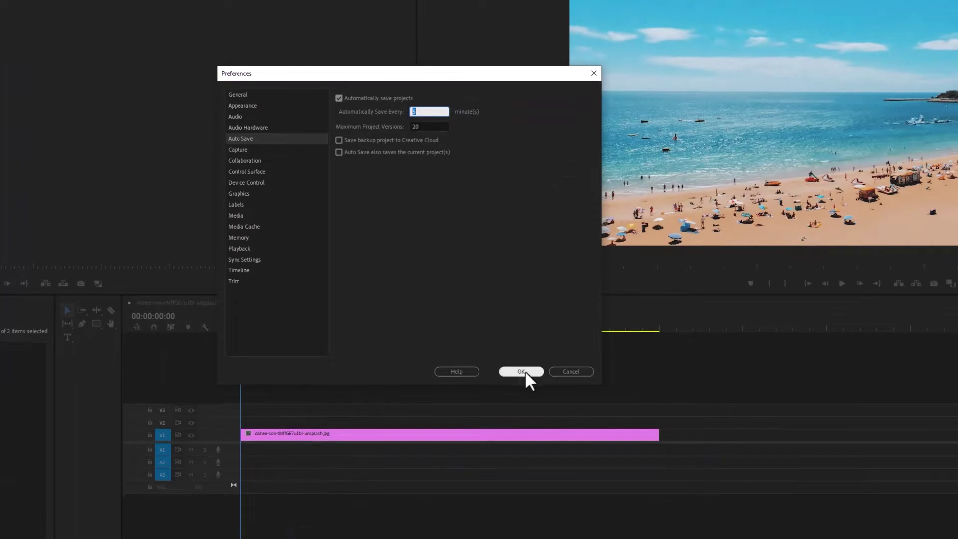
pyautogui.click(522, 371)
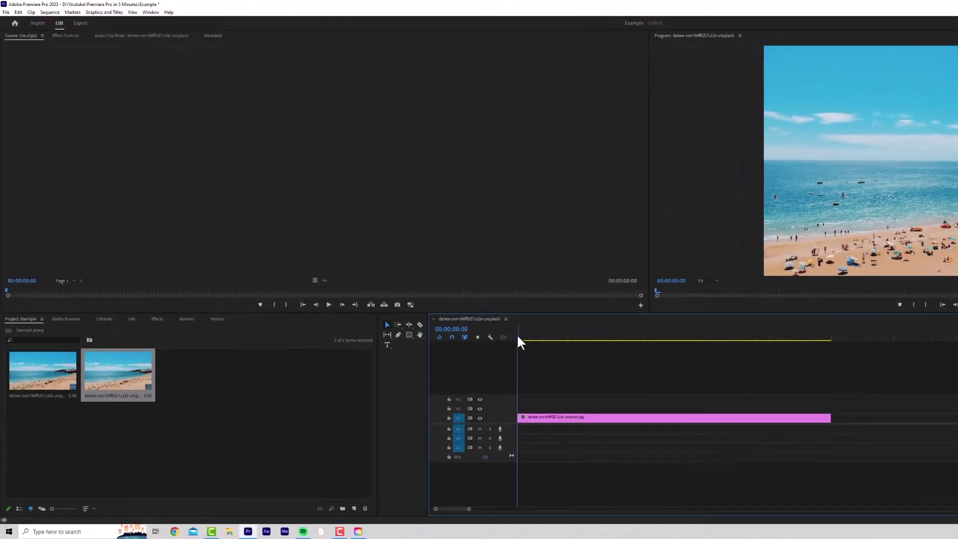
# Drag the downloaded sailboat sunset MP4 onto the sequence and scrub through it to preview
pyautogui.moveTo(518, 337); pyautogui.dragTo(493, 352)
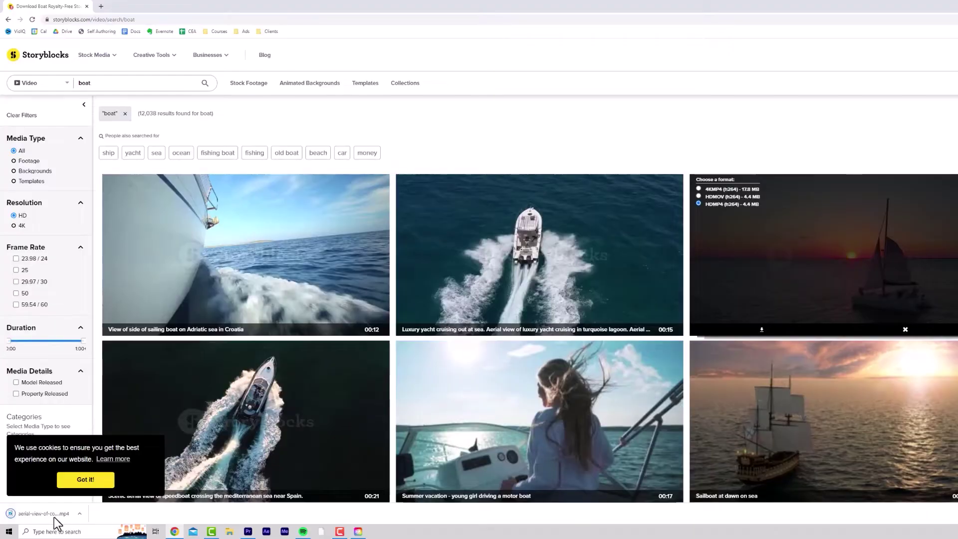
pyautogui.moveTo(49, 514); pyautogui.dragTo(550, 405)
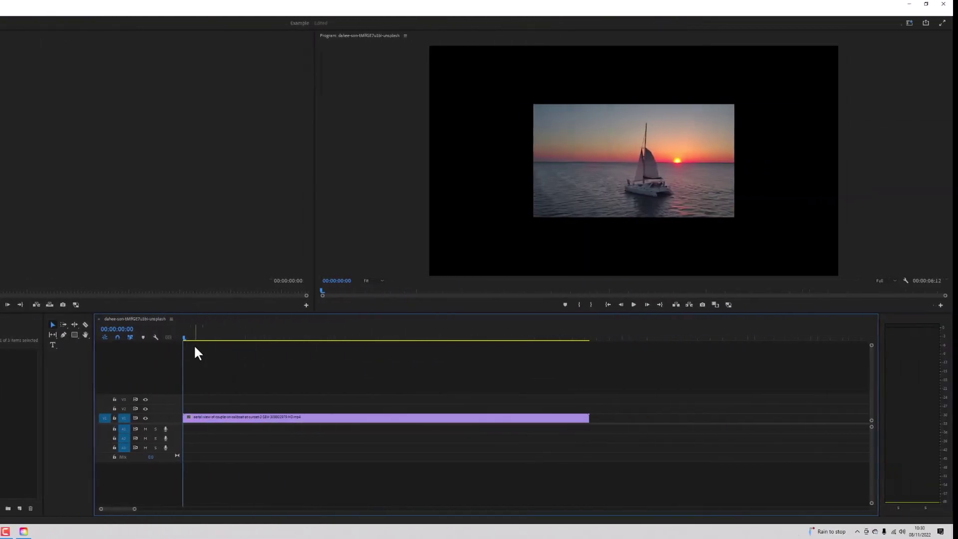
pyautogui.moveTo(183, 338); pyautogui.dragTo(154, 370)
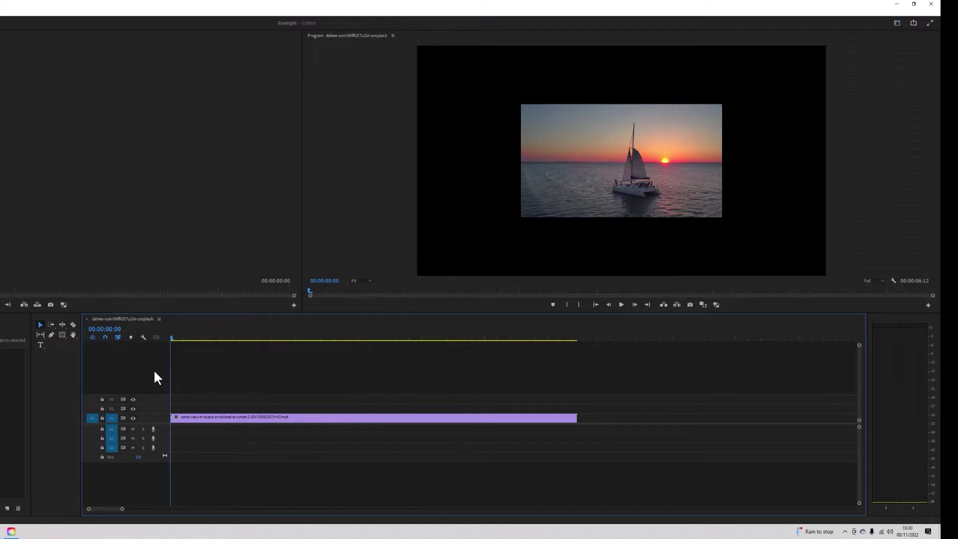
pyautogui.click(404, 52)
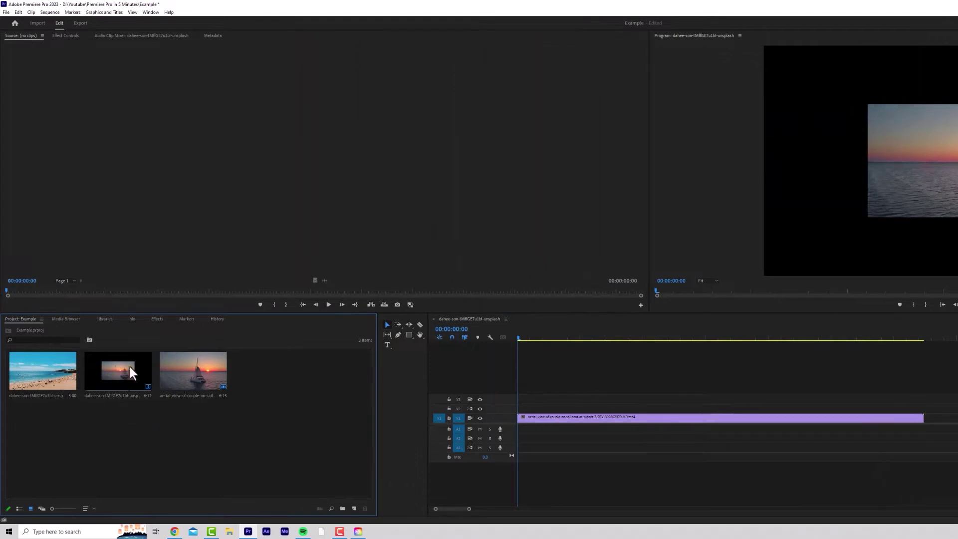
# Narrow the Tools panel and redock the Program monitor beside Effect Controls and the Timeline
pyautogui.click(142, 146)
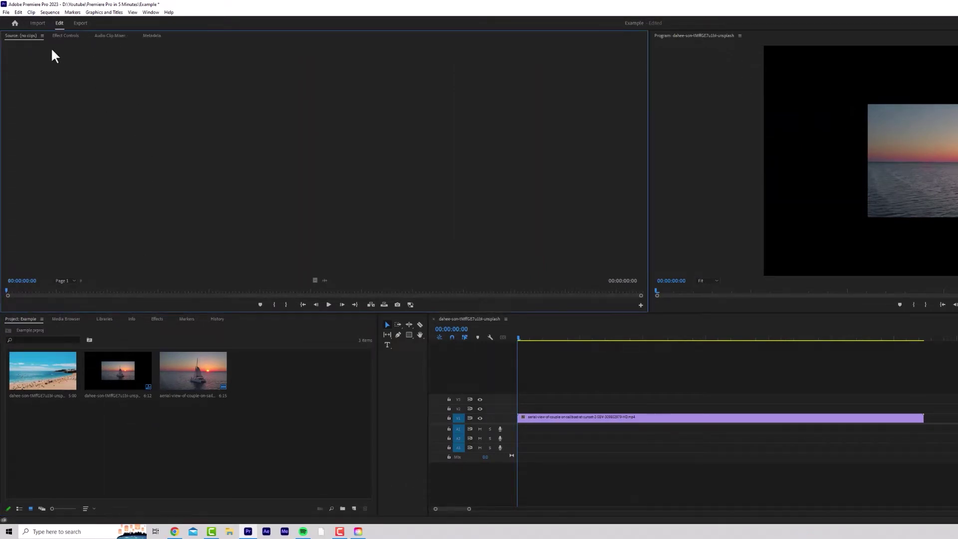
pyautogui.click(64, 37)
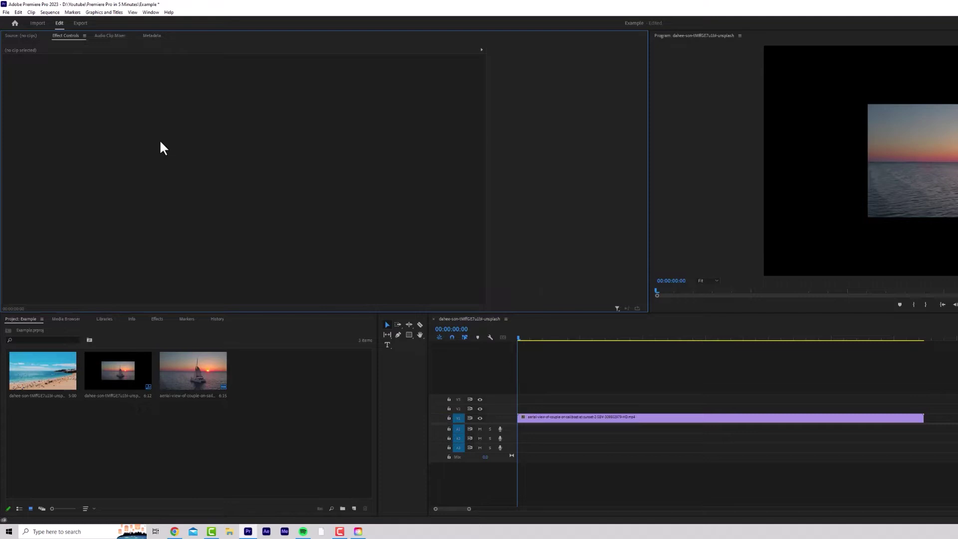
pyautogui.click(414, 368)
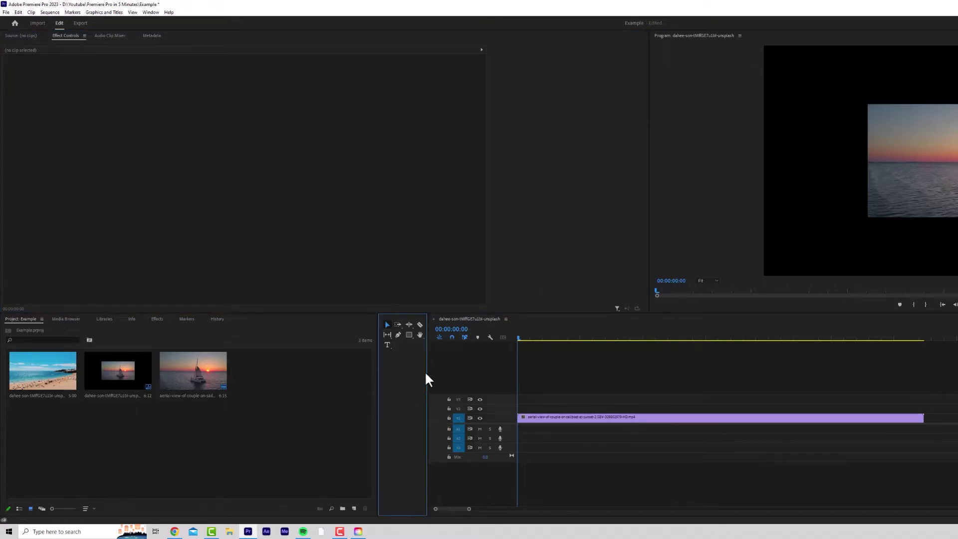
pyautogui.moveTo(428, 384); pyautogui.dragTo(369, 378)
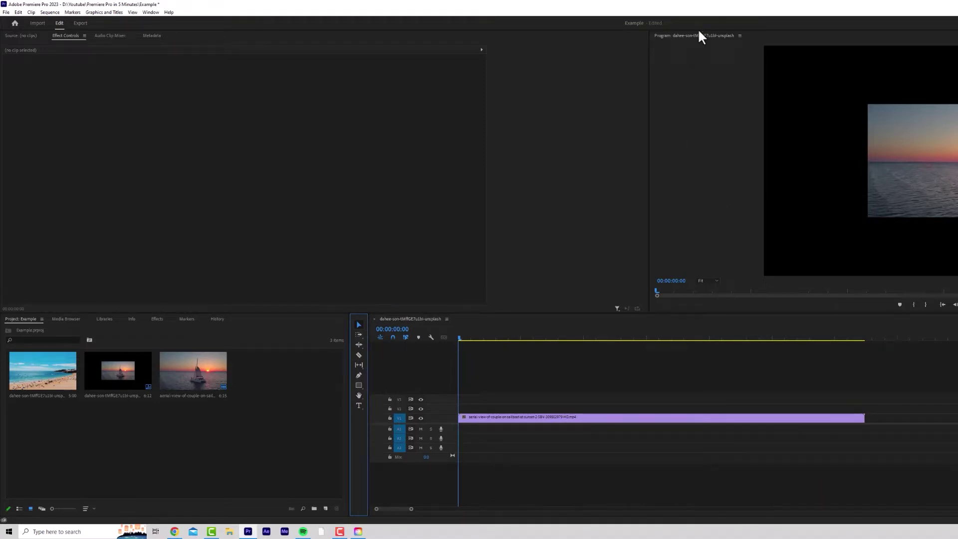
pyautogui.moveTo(700, 36); pyautogui.dragTo(514, 60)
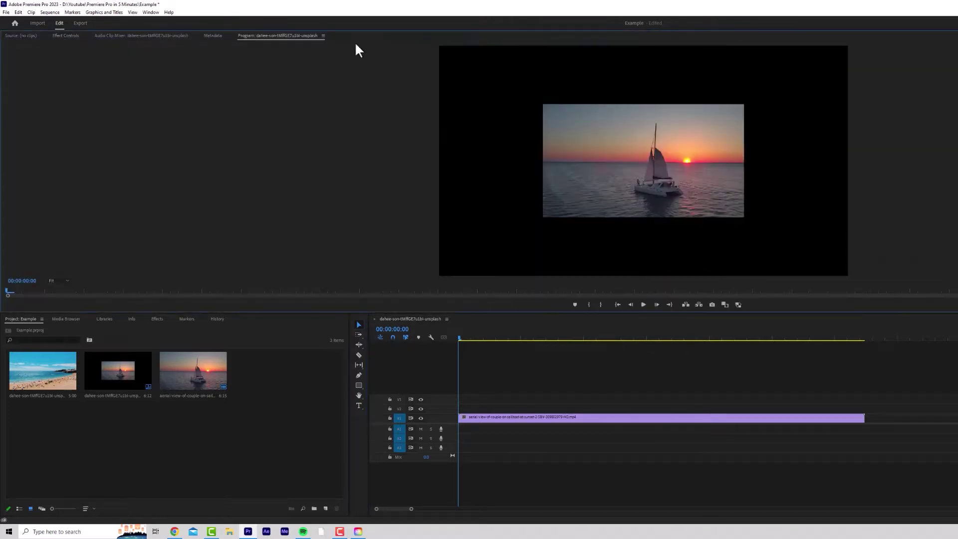
pyautogui.moveTo(297, 37); pyautogui.dragTo(514, 335)
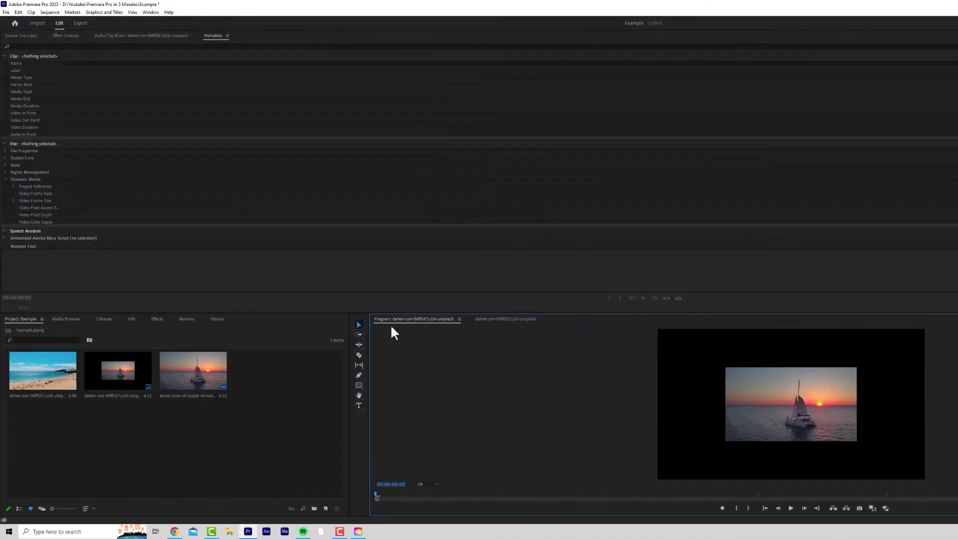
pyautogui.moveTo(560, 313); pyautogui.dragTo(560, 316)
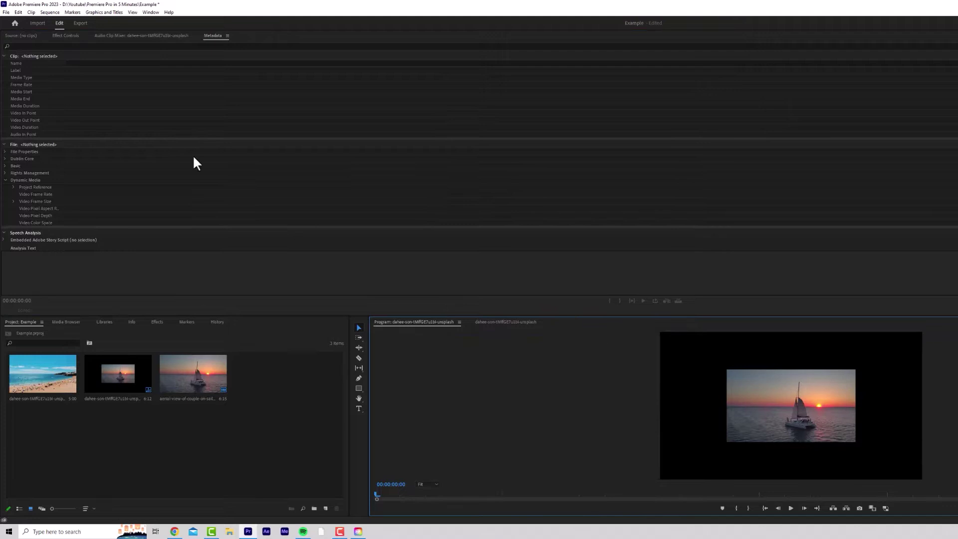
# Reset to the saved layout and widen the Program monitor by moving the divider left
pyautogui.click(149, 12)
pyautogui.moveTo(160, 22)
pyautogui.click(280, 139)
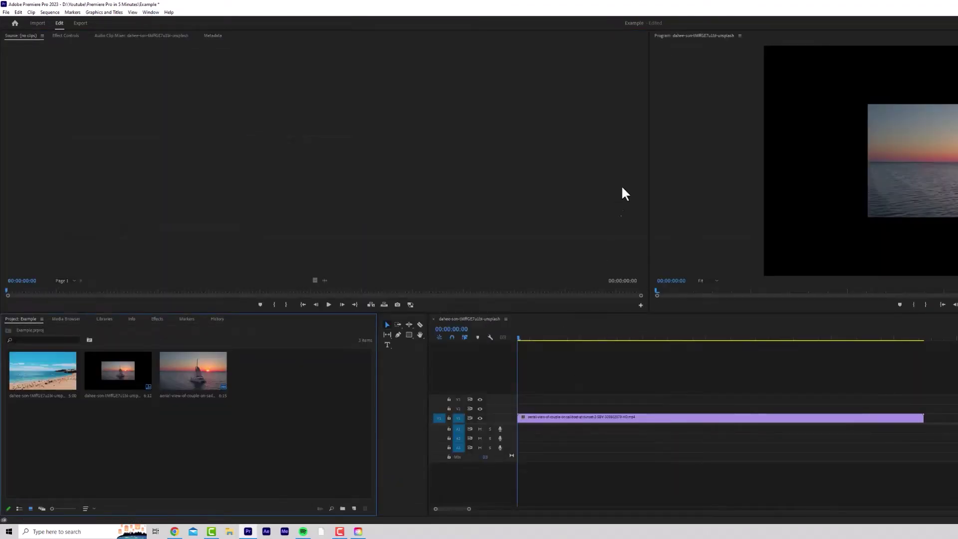
pyautogui.moveTo(650, 168); pyautogui.dragTo(427, 174)
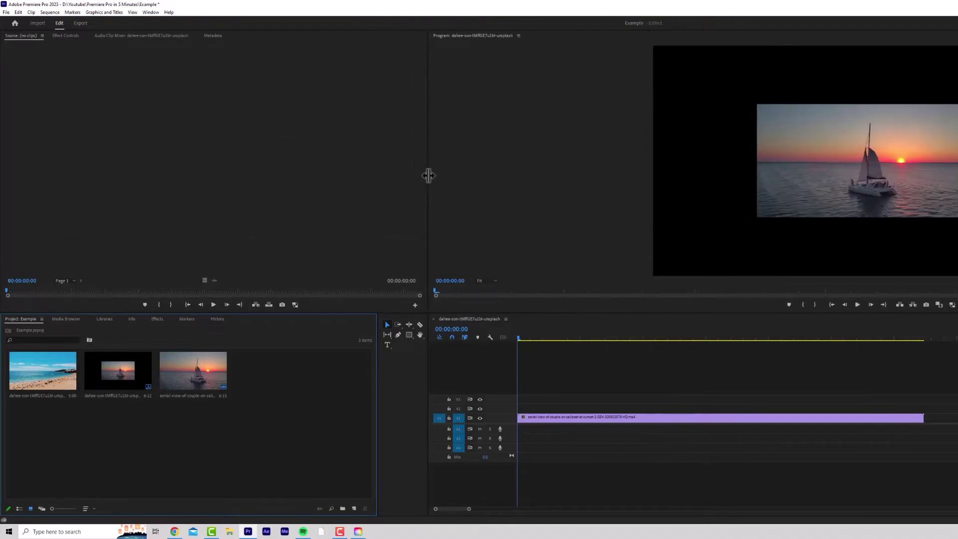
pyautogui.click(596, 379)
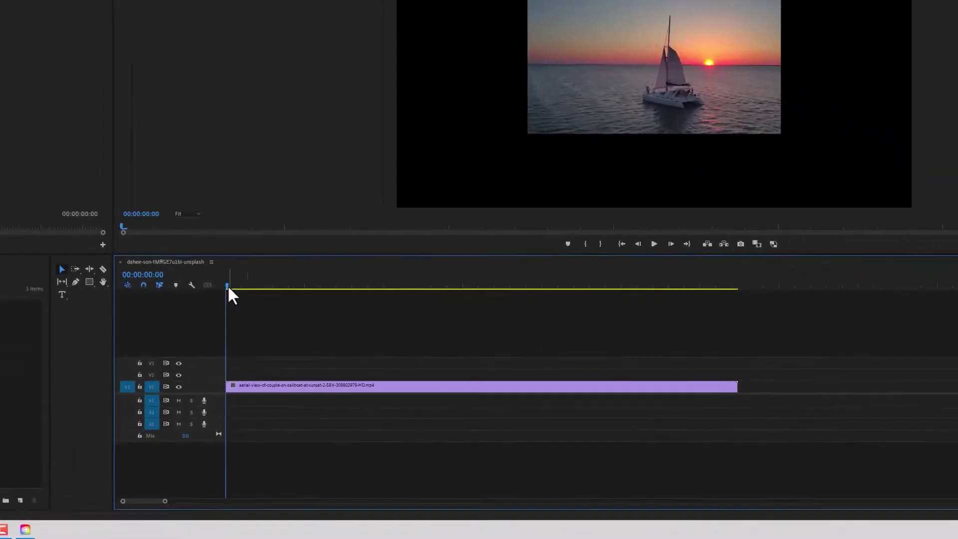
# Select the sailboat clip on V1, open Effect Controls, and scrub Position X to shift it right
pyautogui.moveTo(524, 337); pyautogui.dragTo(748, 358)
pyautogui.moveTo(445, 288); pyautogui.dragTo(143, 345)
pyautogui.click(177, 381)
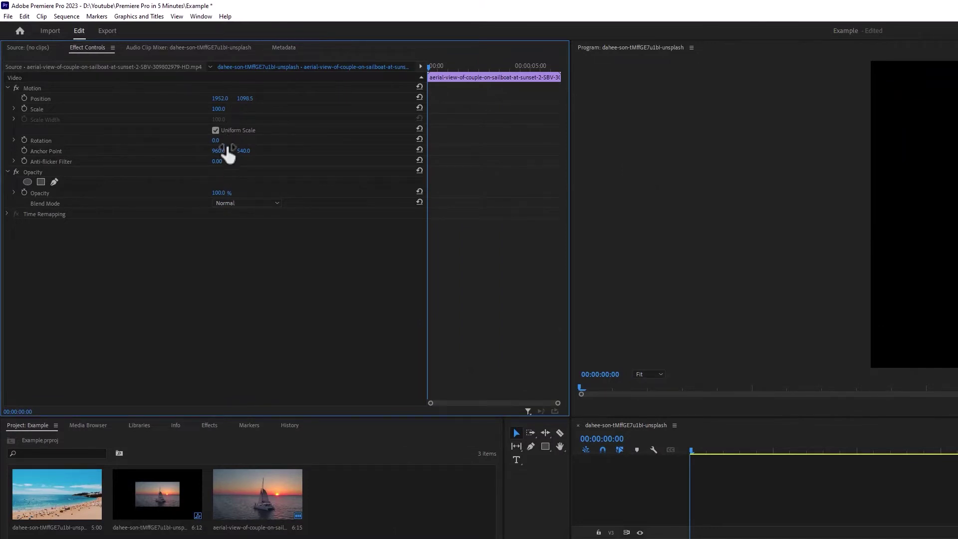
pyautogui.click(201, 15)
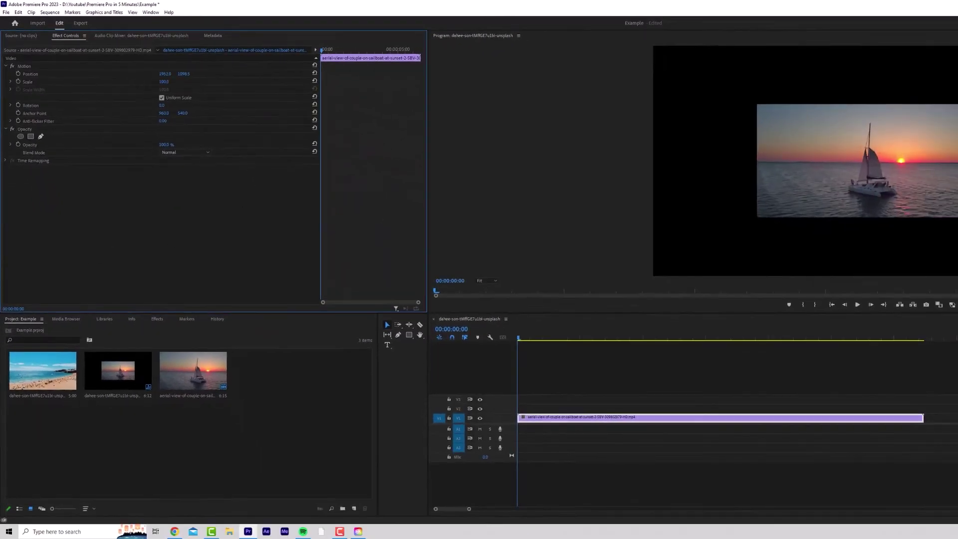
pyautogui.moveTo(166, 74)
pyautogui.mouseDown()
pyautogui.moveTo(145, 74)
pyautogui.moveTo(227, 82)
pyautogui.moveTo(161, 81)
pyautogui.mouseUp()
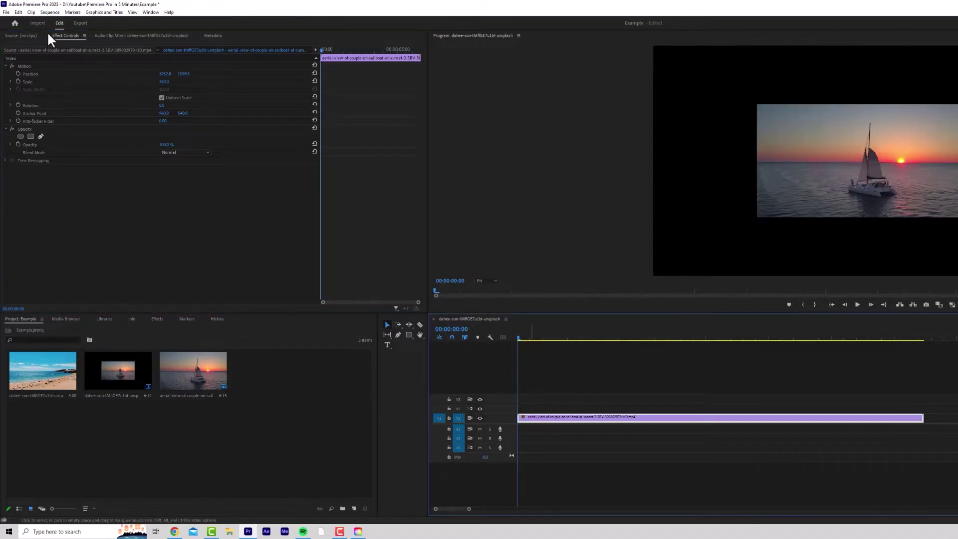
# Apply Set to Frame Size so the sailboat clip fills the frame
pyautogui.click(31, 12)
pyautogui.moveTo(85, 79)
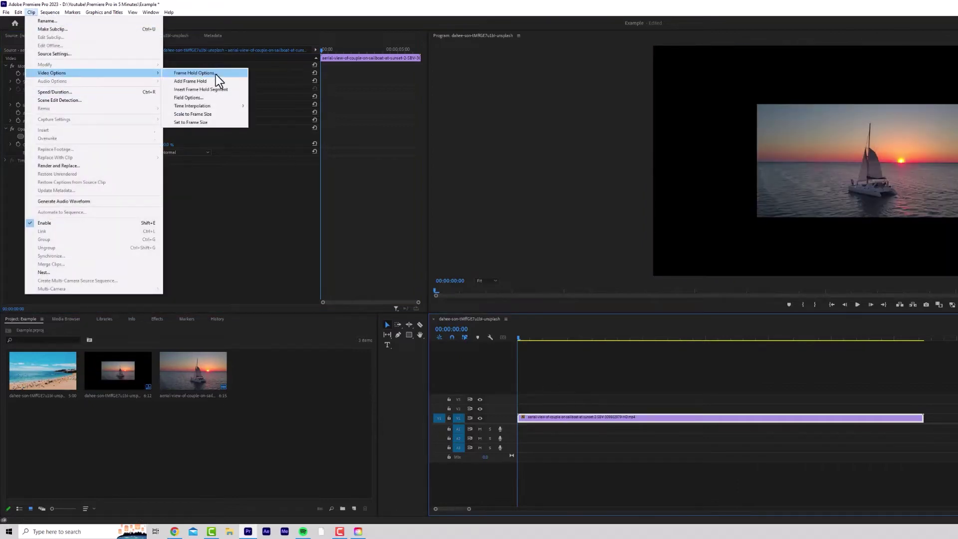
pyautogui.click(215, 122)
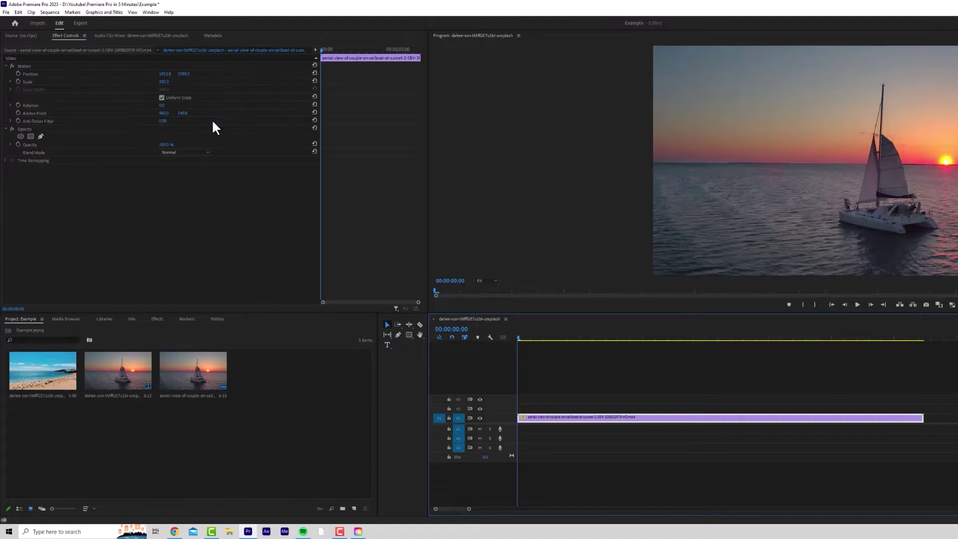
# Unlink Uniform Scale, test Scale Height, then undo back to uniform scaling
pyautogui.click(162, 97)
pyautogui.click(10, 88)
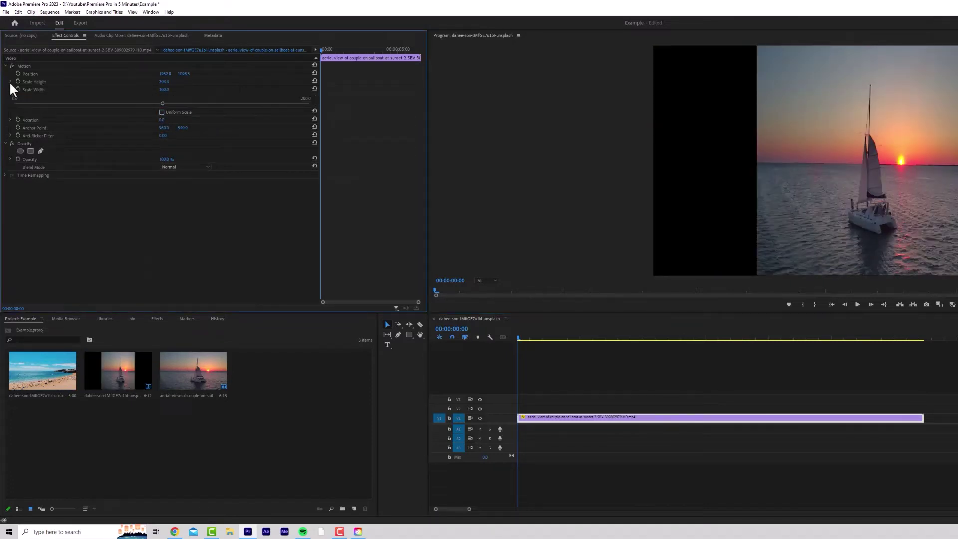
pyautogui.click(9, 81)
pyautogui.moveTo(163, 83); pyautogui.dragTo(116, 83)
pyautogui.hotkey('ctrl', 'z')
# Try Rotation, Anchor Point and Opacity changes, undoing each back to default
pyautogui.hotkey('ctrl', 'z')
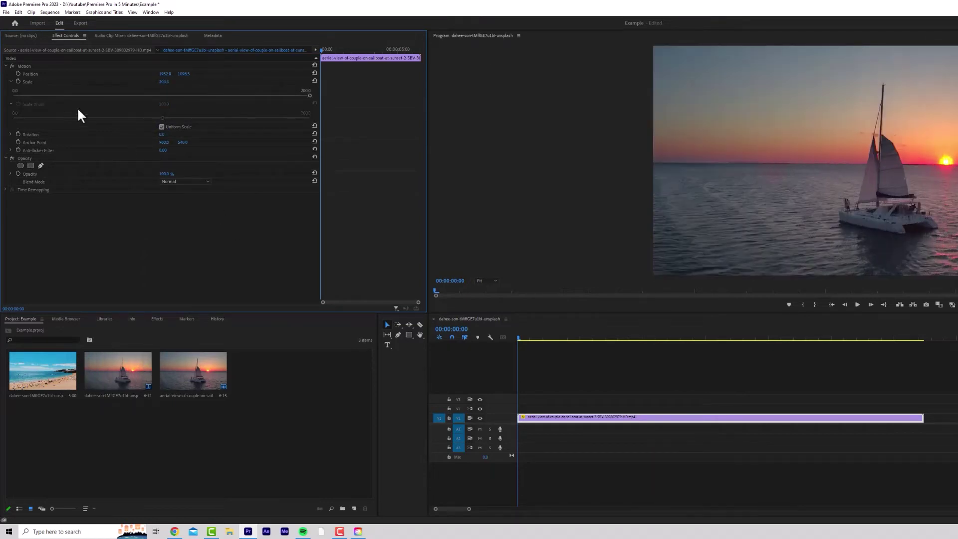
pyautogui.click(10, 80)
pyautogui.moveTo(160, 120); pyautogui.dragTo(169, 123)
pyautogui.hotkey('ctrl', 'z')
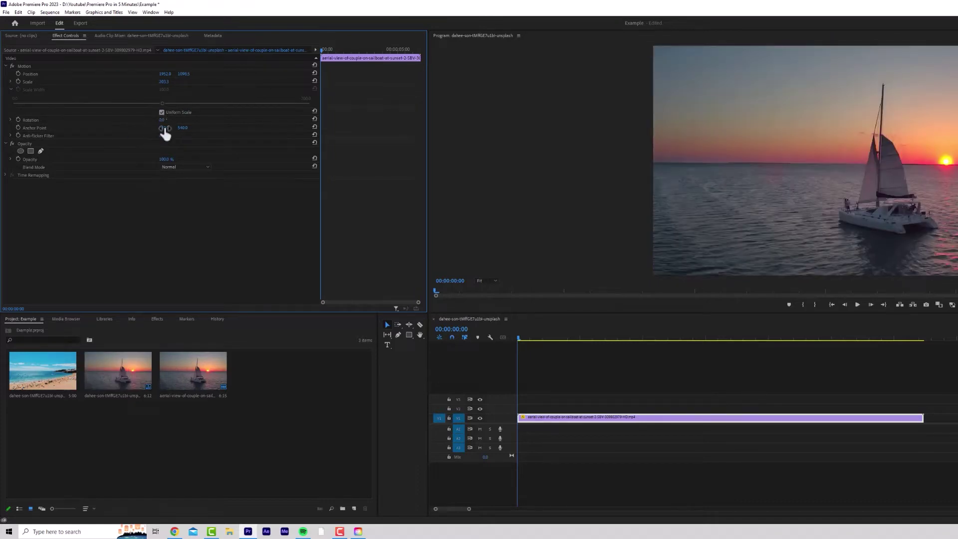
pyautogui.moveTo(164, 129); pyautogui.dragTo(215, 129)
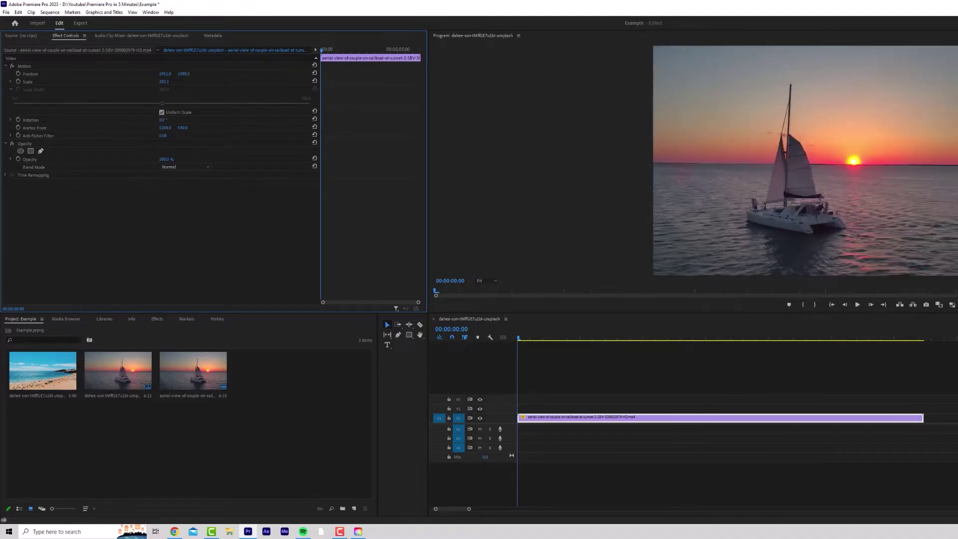
pyautogui.hotkey('ctrl', 'z')
pyautogui.moveTo(163, 160); pyautogui.dragTo(141, 205)
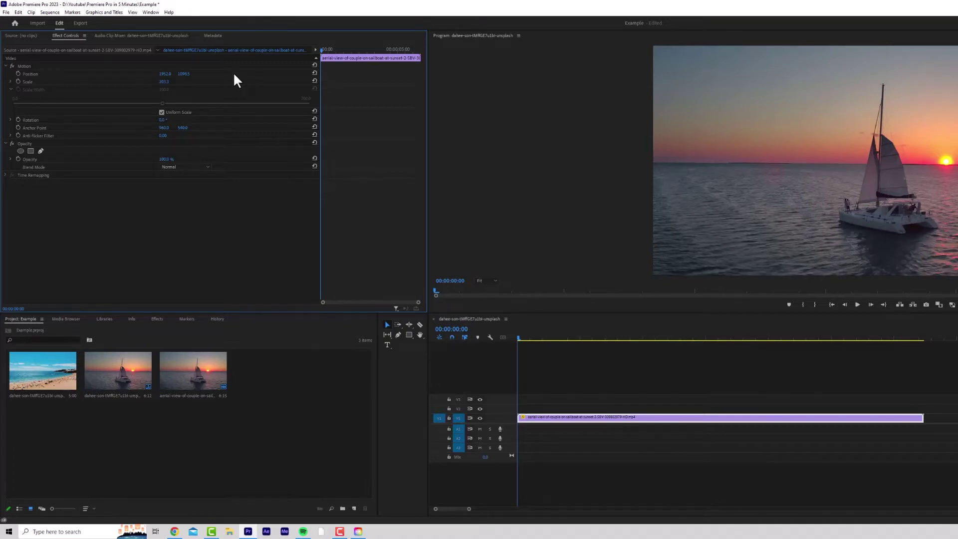
# Rename the sequence to Main Sequence
pyautogui.click(28, 317)
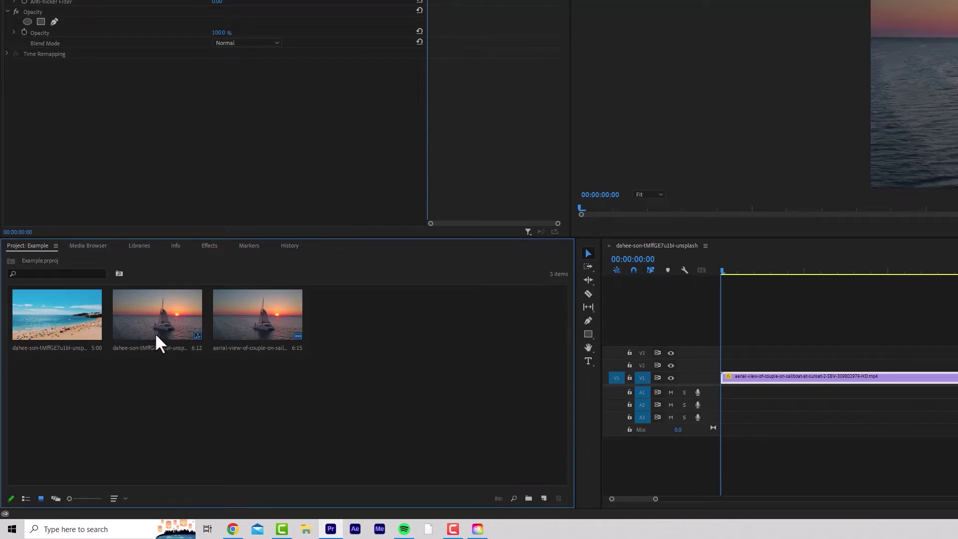
pyautogui.click(312, 369)
pyautogui.rightClick(143, 342)
pyautogui.click(120, 351)
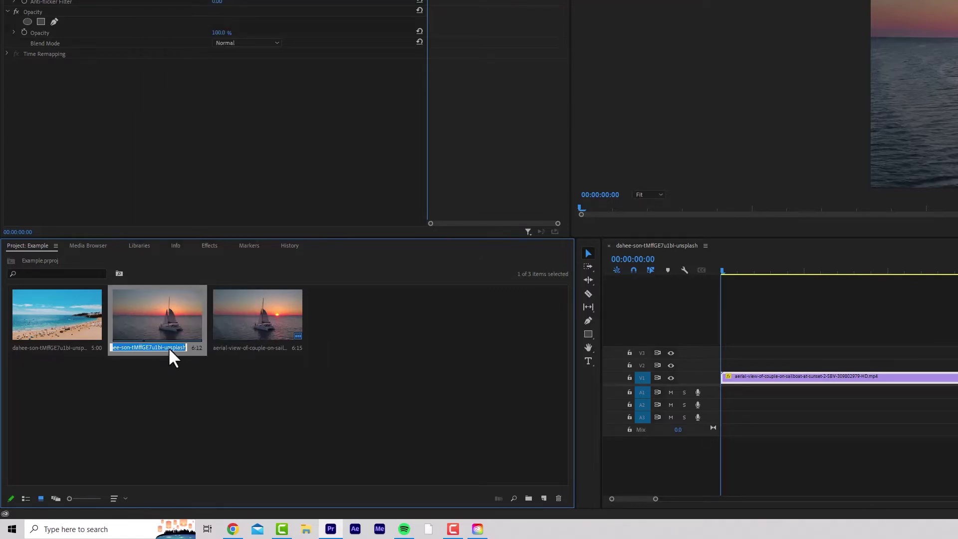
pyautogui.write('Main Sequence')
# Create a bin named Images / Video and move the beach and aerial clips into it
pyautogui.rightClick(347, 304)
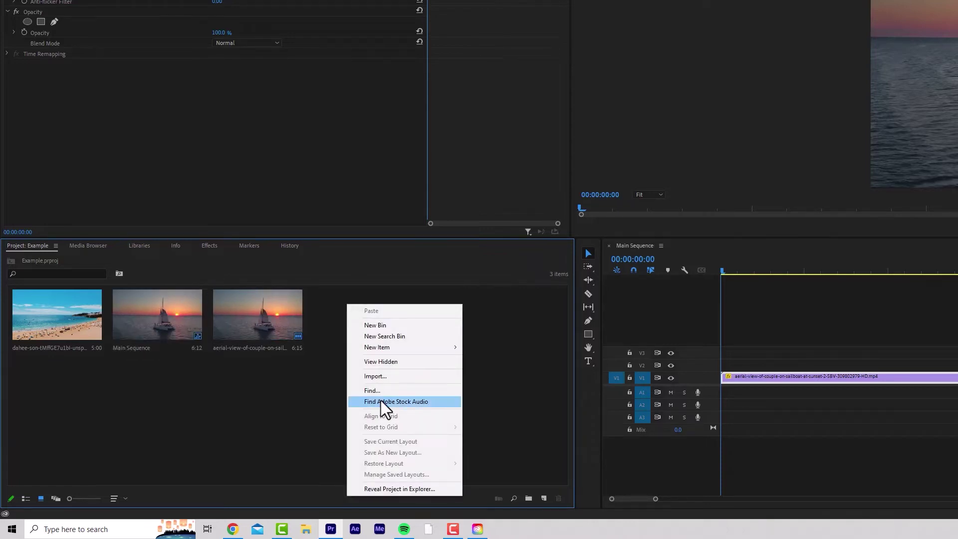
pyautogui.click(408, 323)
pyautogui.write('I')
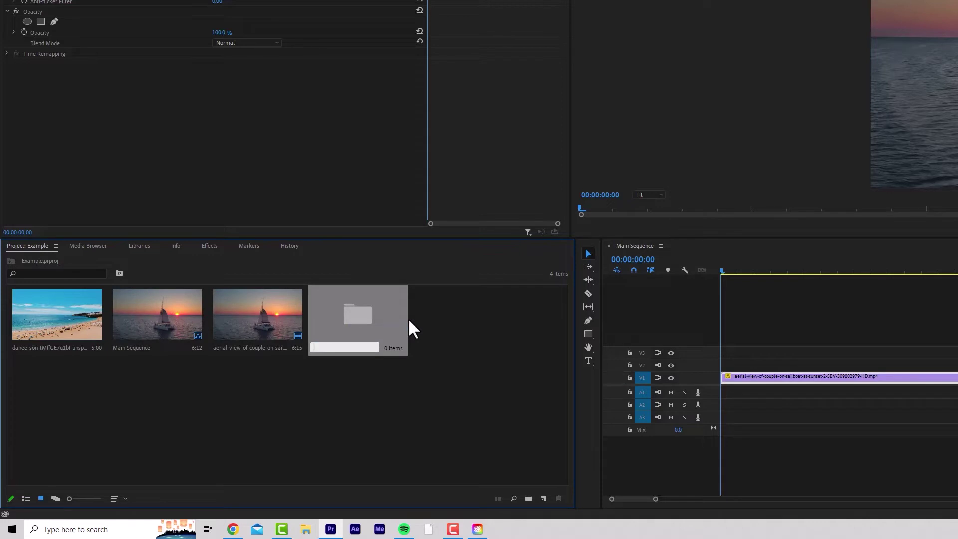
pyautogui.write('mages / Video')
pyautogui.press('Return')
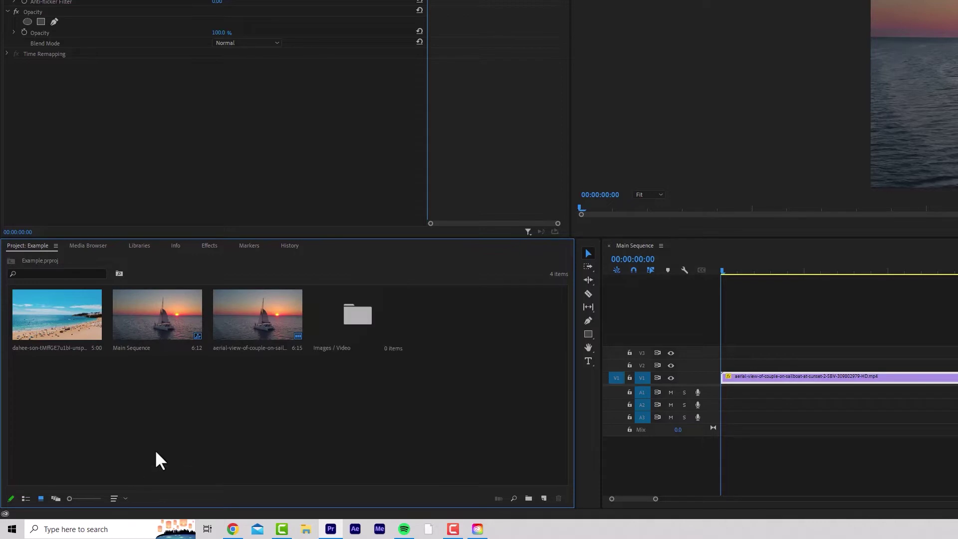
pyautogui.click(263, 333)
pyautogui.keyDown('ctrl'); pyautogui.click(60, 311); pyautogui.keyUp('ctrl')
pyautogui.moveTo(26, 310); pyautogui.dragTo(358, 314)
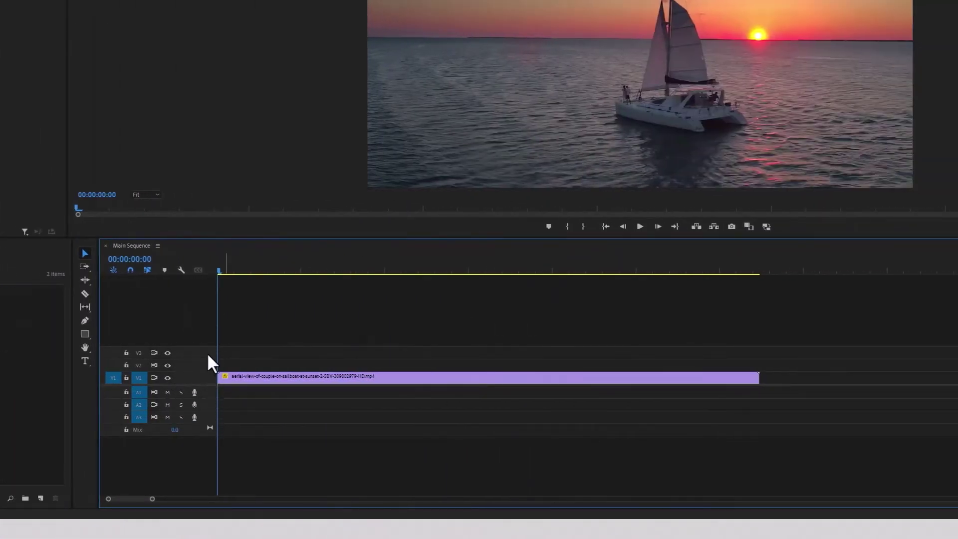
# Enlarge the video tracks, add track V4 from the track header menu, and scrub to preview
pyautogui.moveTo(200, 384)
pyautogui.mouseDown()
pyautogui.moveTo(205, 408)
pyautogui.moveTo(206, 361)
pyautogui.moveTo(188, 388)
pyautogui.mouseUp()
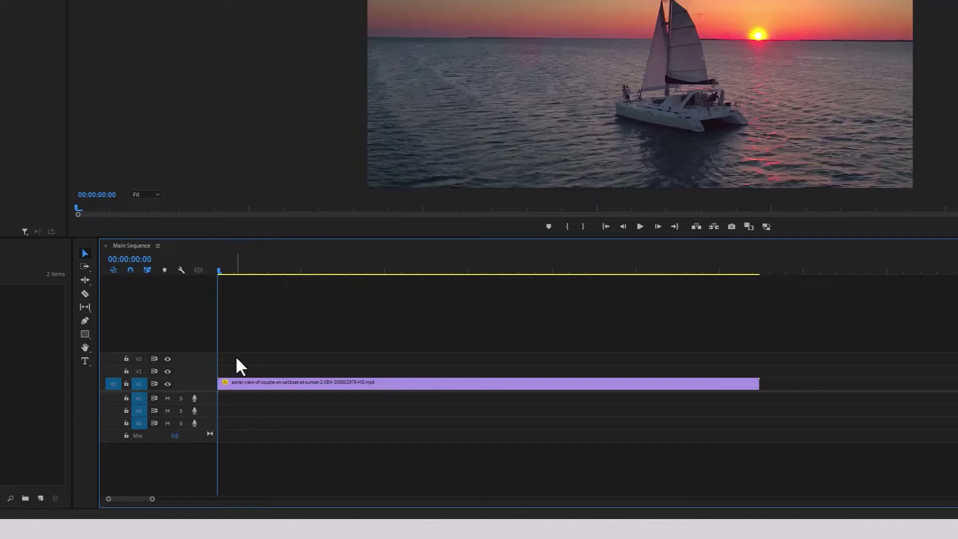
pyautogui.rightClick(192, 356)
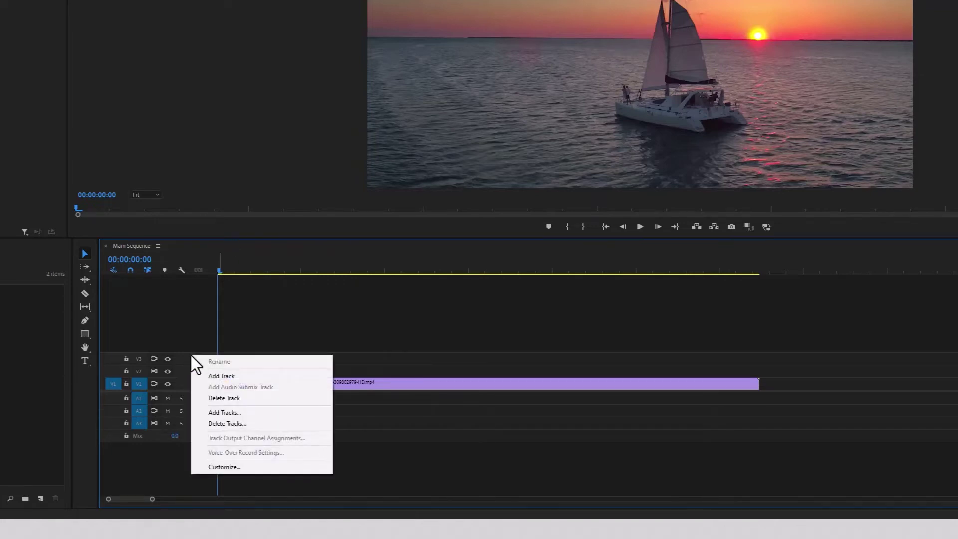
pyautogui.click(213, 376)
pyautogui.moveTo(238, 381); pyautogui.dragTo(255, 399)
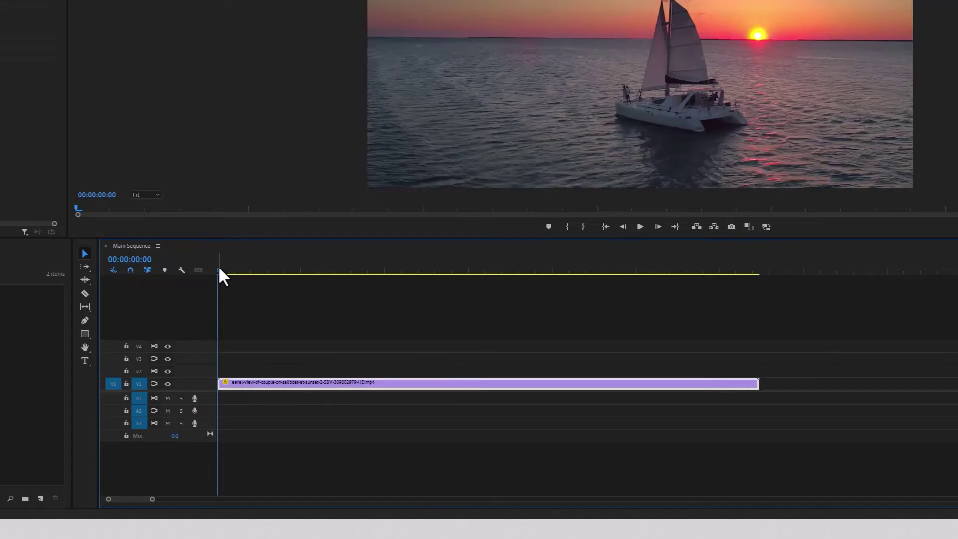
pyautogui.moveTo(219, 269); pyautogui.dragTo(256, 290)
# Split the sailboat clip at 00:00:01:14 and move the second piece right to open a gap
pyautogui.press('Home')
pyautogui.moveTo(220, 270); pyautogui.dragTo(349, 270)
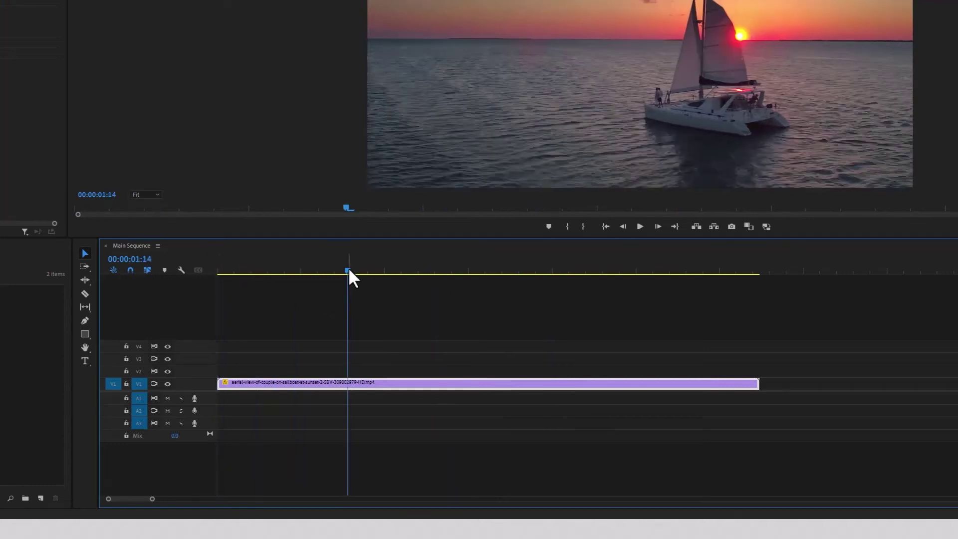
pyautogui.press('c')
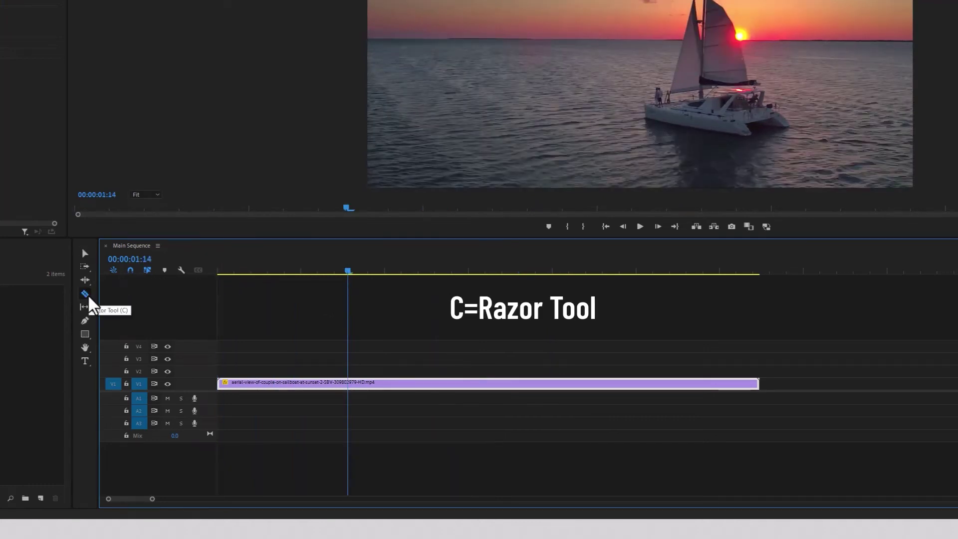
pyautogui.click(351, 383)
pyautogui.press('v')
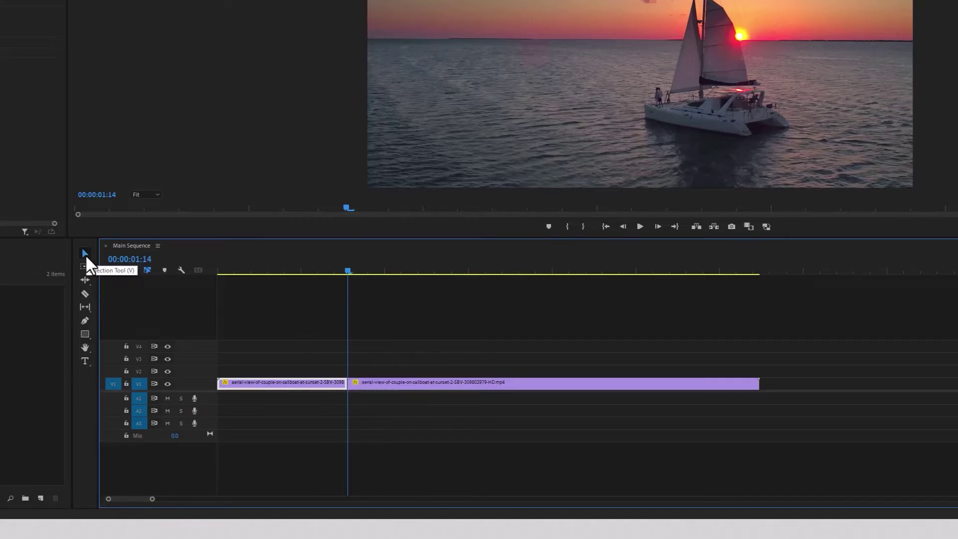
pyautogui.moveTo(387, 386); pyautogui.dragTo(439, 384)
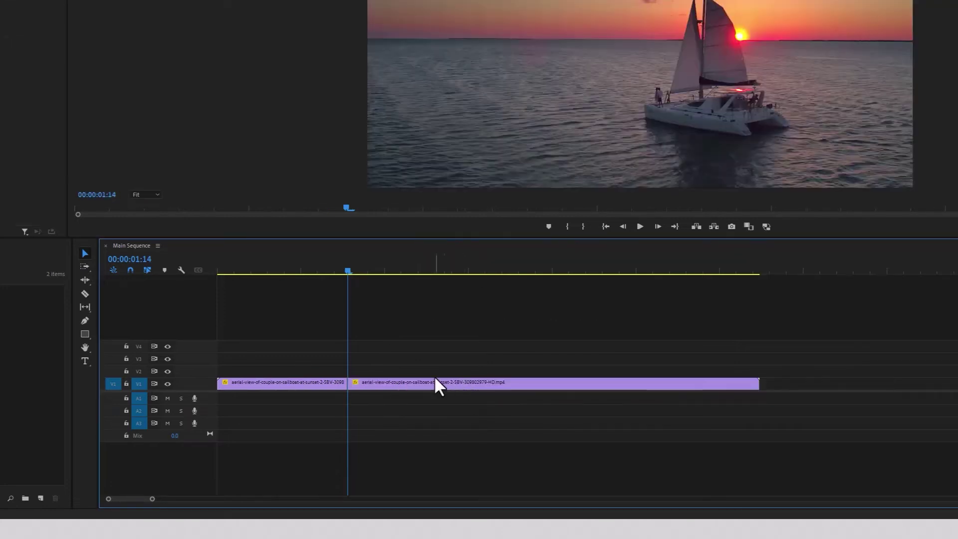
# Split the second sailboat piece again and spread the pieces apart with gaps
pyautogui.press('c')
pyautogui.click(405, 385)
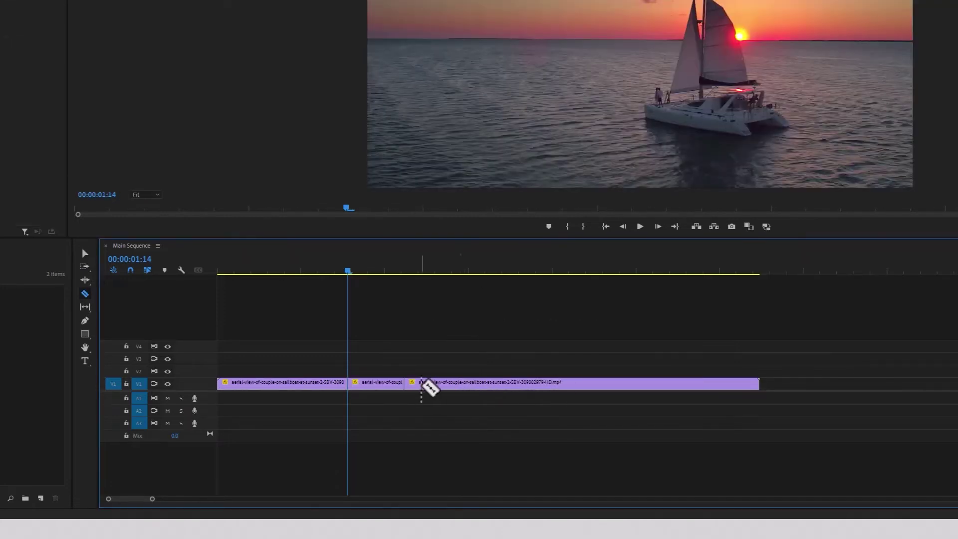
pyautogui.click(424, 384)
pyautogui.press('v')
pyautogui.moveTo(472, 387); pyautogui.dragTo(505, 387)
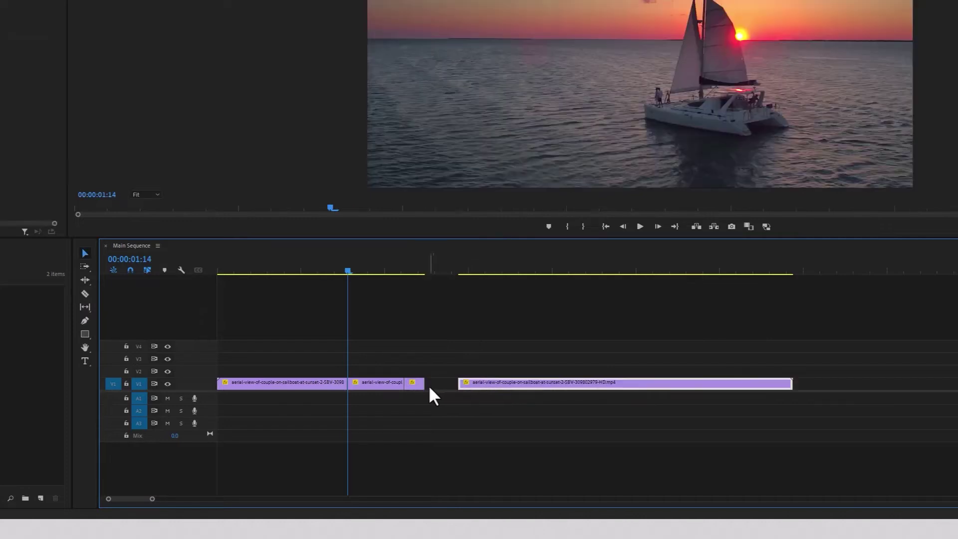
pyautogui.moveTo(420, 385)
pyautogui.mouseDown()
pyautogui.moveTo(386, 385)
pyautogui.moveTo(434, 390)
pyautogui.mouseUp()
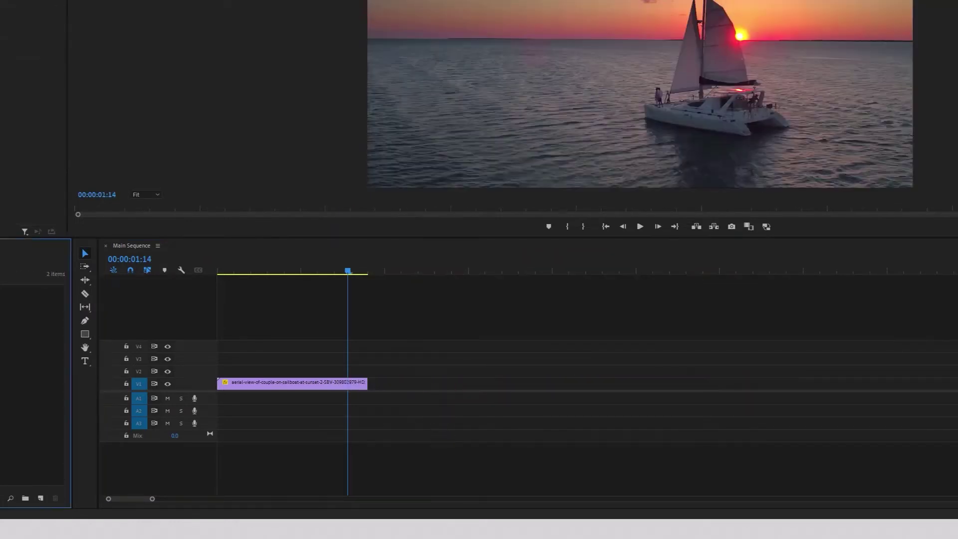
# Place the beach image on V1 after the boat clip and shift both clips later
pyautogui.moveTo(1, 309); pyautogui.dragTo(371, 389)
pyautogui.moveTo(371, 389); pyautogui.dragTo(371, 389)
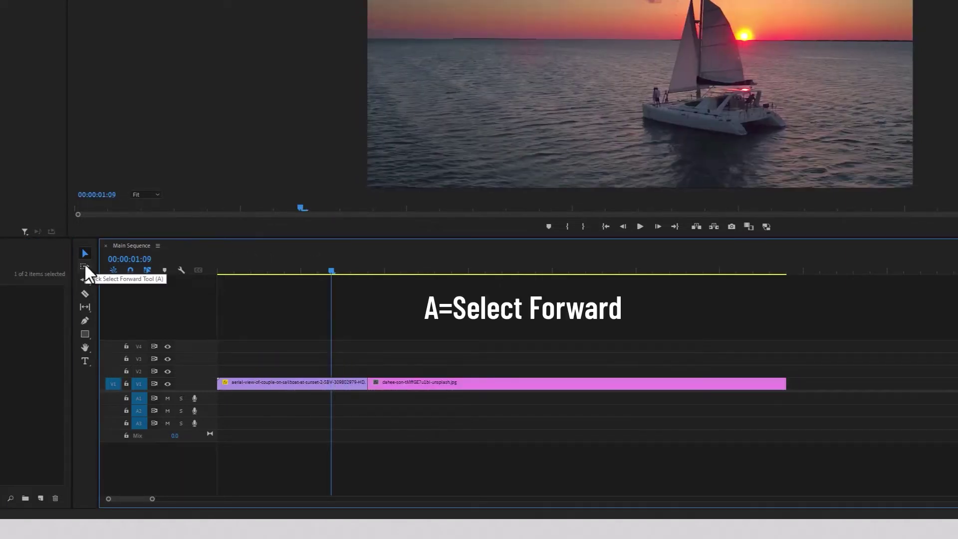
pyautogui.press('a')
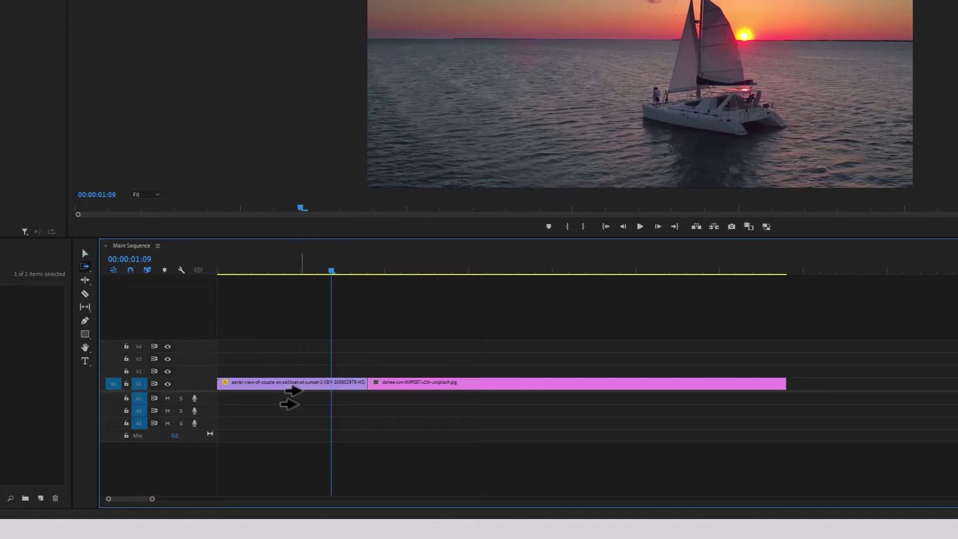
pyautogui.click(284, 386)
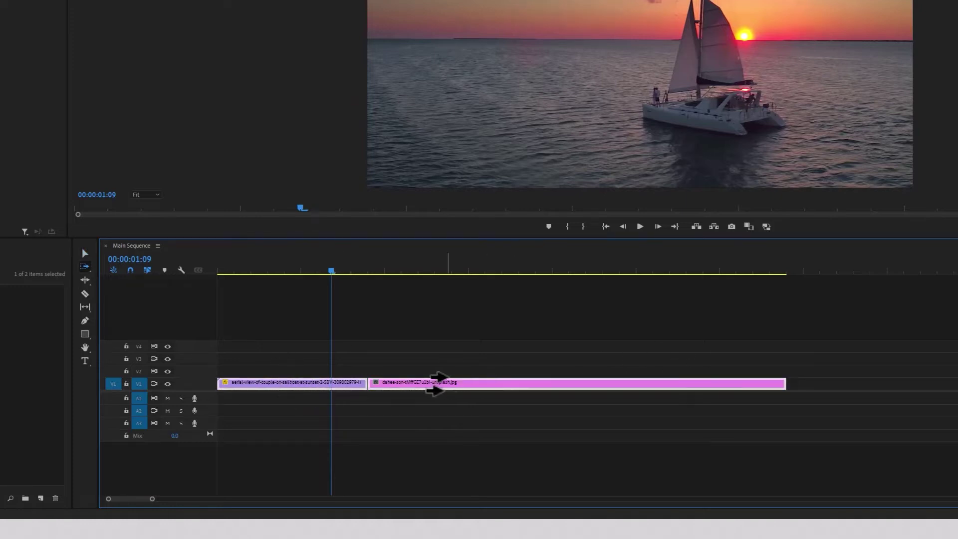
pyautogui.press('v')
pyautogui.moveTo(360, 389); pyautogui.dragTo(627, 389)
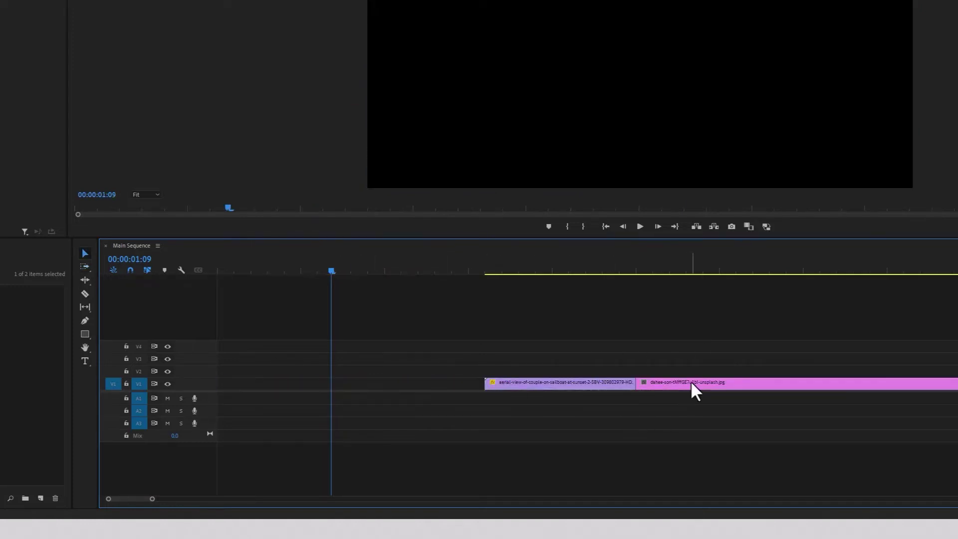
# Split the beach image and move the cut piece to the sequence start
pyautogui.press('c')
pyautogui.click(898, 384)
pyautogui.press('v')
pyautogui.moveTo(913, 385); pyautogui.dragTo(371, 394)
# Push the aerial clip and the following beach clip later to open a gap
pyautogui.press('a')
pyautogui.click(525, 383)
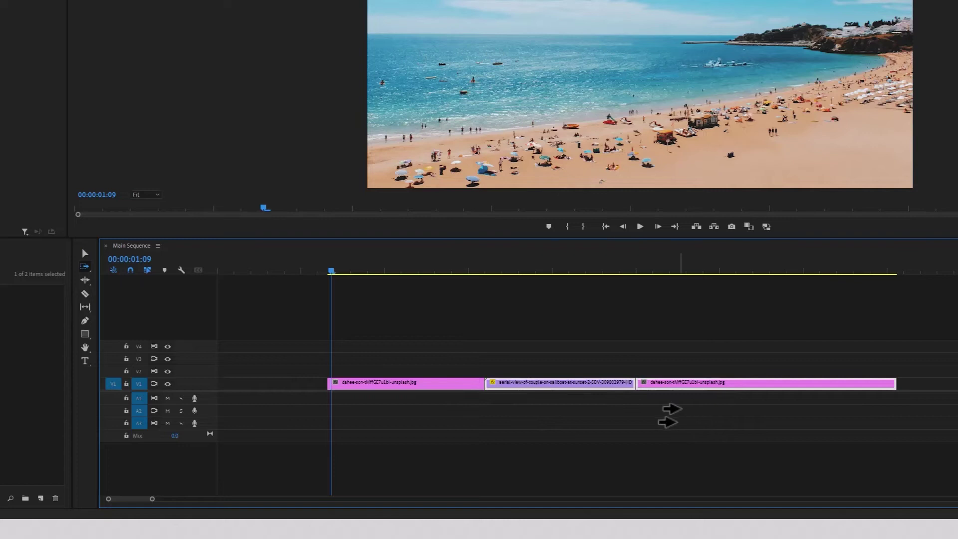
pyautogui.moveTo(584, 388); pyautogui.dragTo(620, 387)
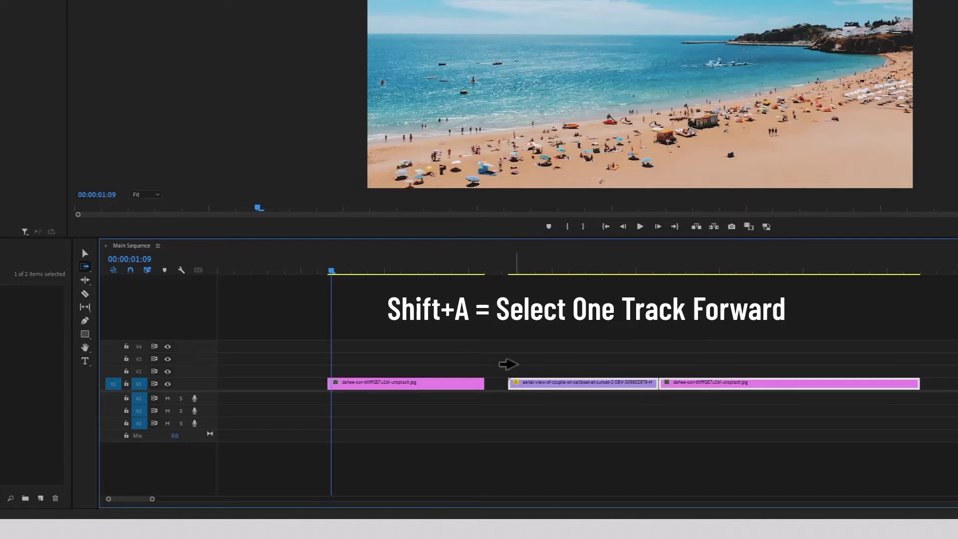
pyautogui.moveTo(591, 386); pyautogui.dragTo(638, 398)
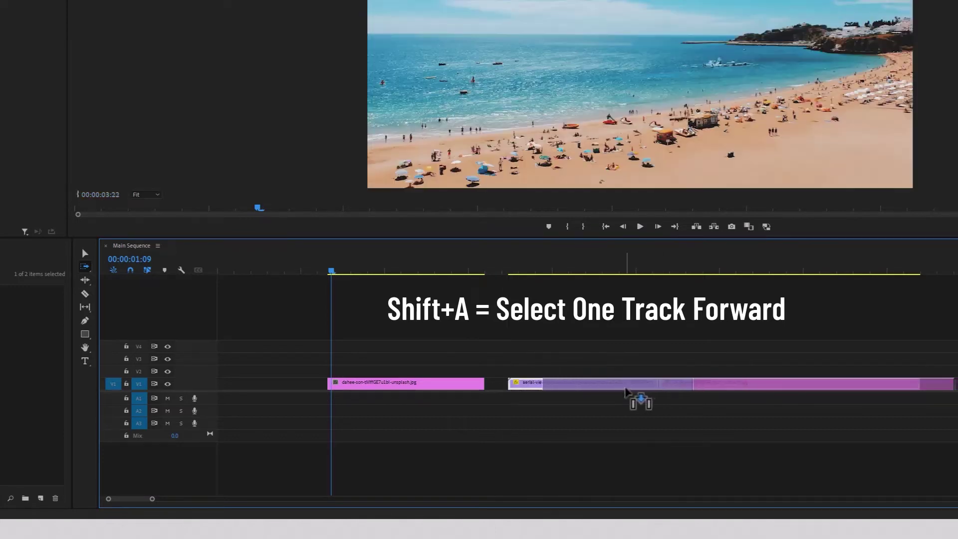
# Try a ripple trim on the aerial clip's start, then slip its footage within its slot
pyautogui.click(85, 279)
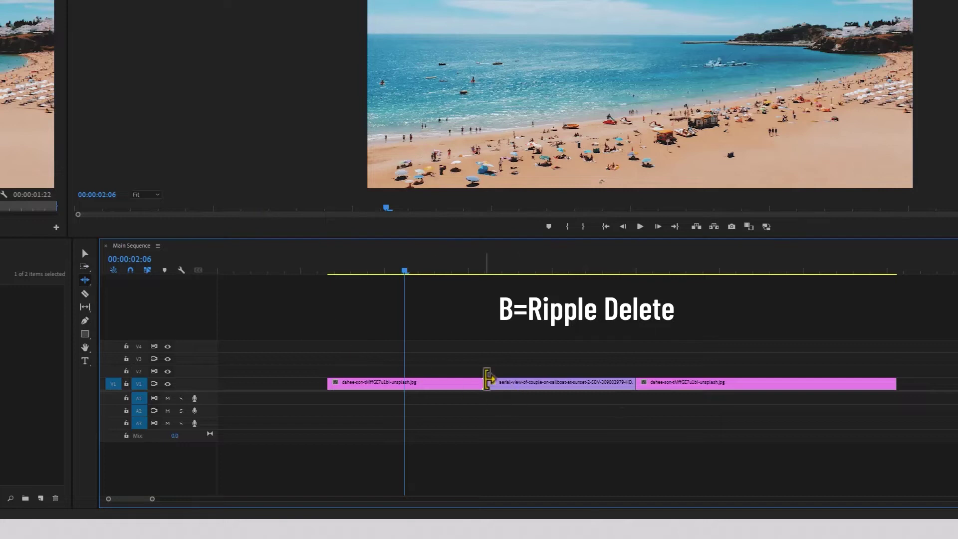
pyautogui.moveTo(487, 382); pyautogui.dragTo(532, 385)
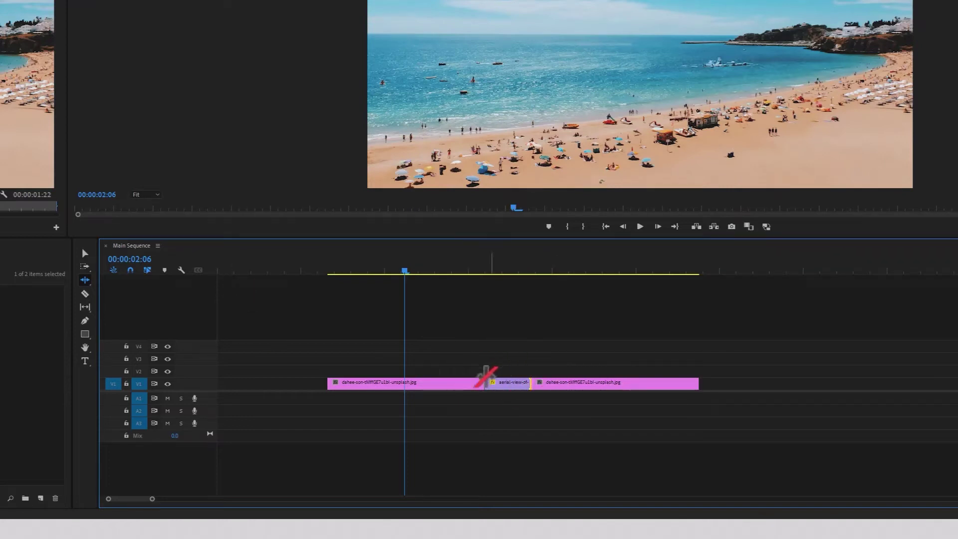
pyautogui.press('c')
pyautogui.press('v')
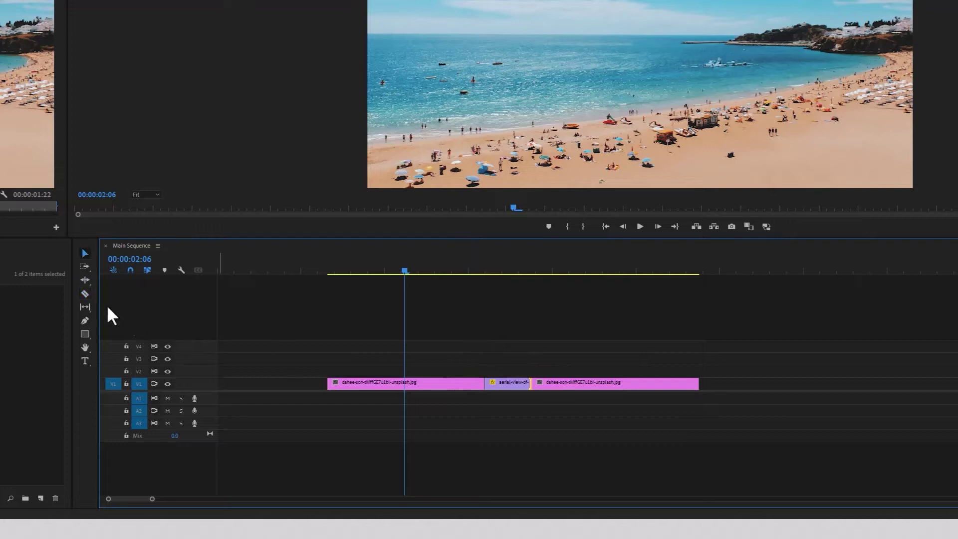
pyautogui.press('y')
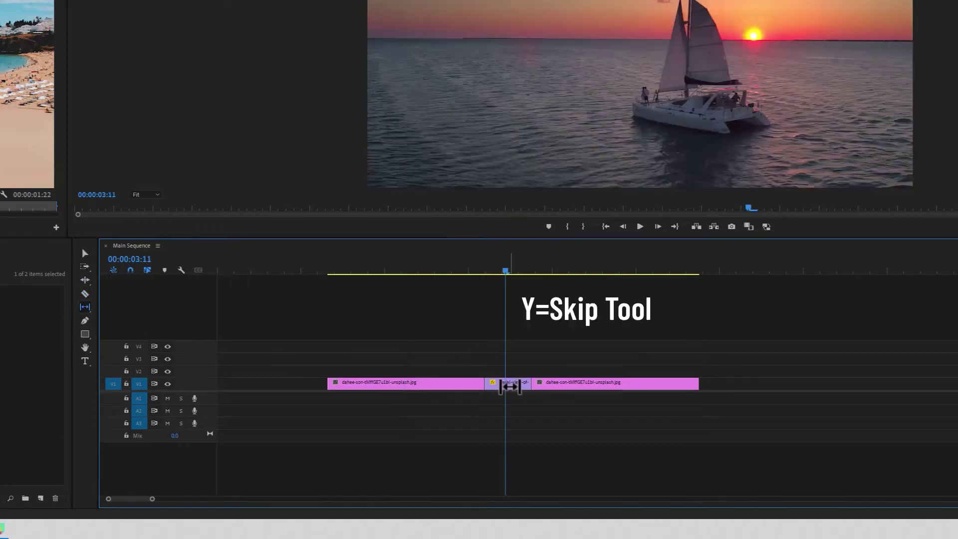
pyautogui.moveTo(509, 385); pyautogui.dragTo(464, 392)
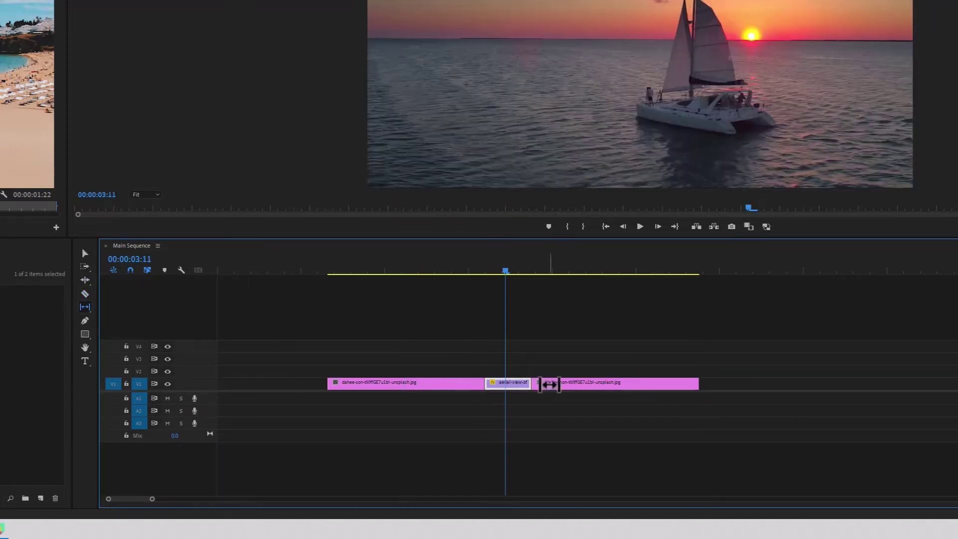
# Trial-move the aerial clip to V2 and lengthen it, then undo the move
pyautogui.press('v')
pyautogui.moveTo(530, 384); pyautogui.dragTo(668, 365)
pyautogui.moveTo(531, 372); pyautogui.dragTo(729, 372)
pyautogui.moveTo(584, 270); pyautogui.dragTo(590, 270)
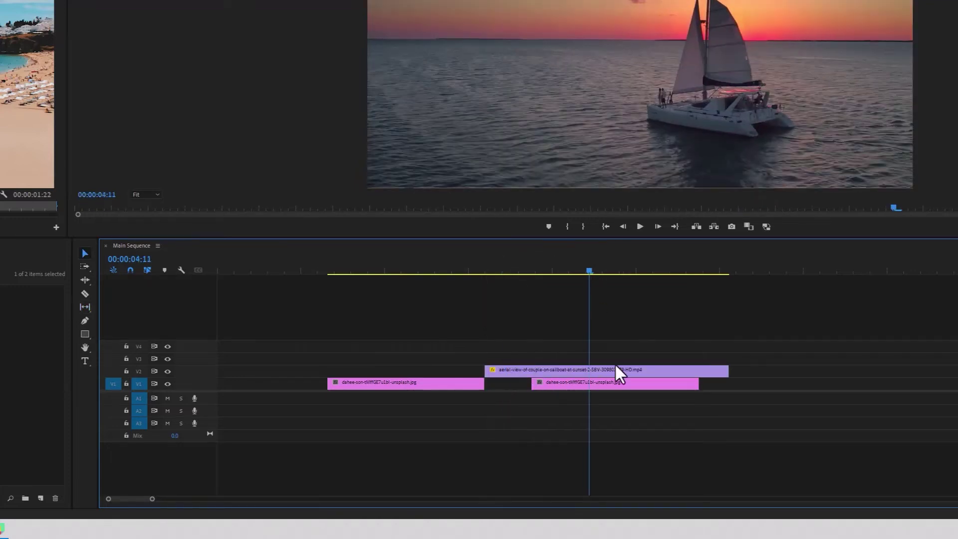
pyautogui.click(492, 372)
pyautogui.hotkey('ctrl', 'z')
pyautogui.hotkey('ctrl', 'z')
# With the playhead at 03:15, slip the aerial footage by about two seconds or more
pyautogui.click(518, 261)
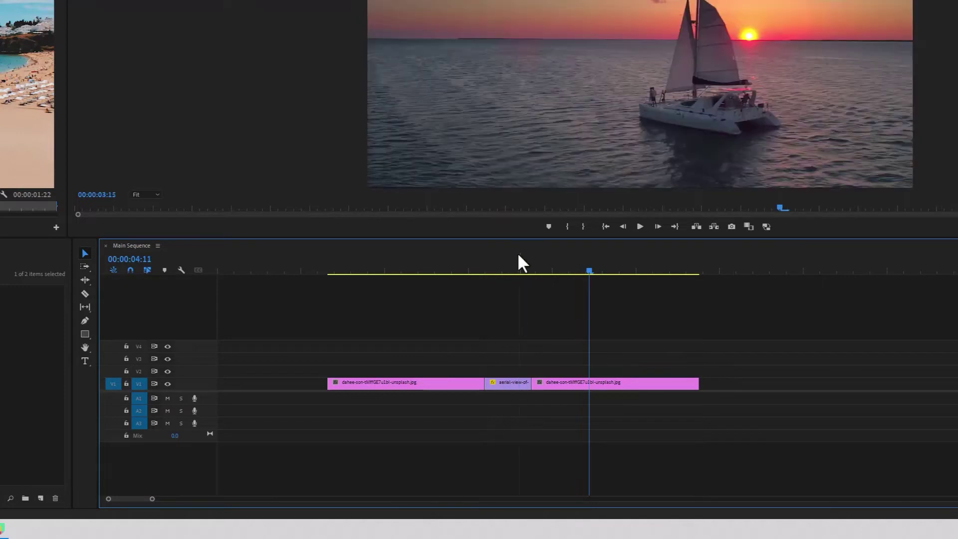
pyautogui.press('y')
pyautogui.moveTo(513, 382); pyautogui.dragTo(294, 356)
pyautogui.moveTo(514, 383); pyautogui.dragTo(327, 391)
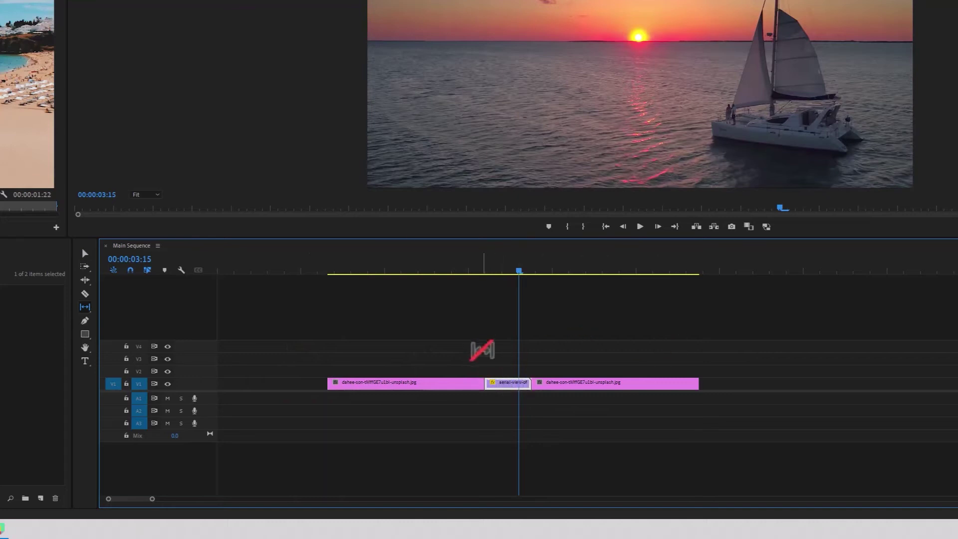
# Start a freeform pen path beside the boat, extending it up over the sail
pyautogui.click(85, 321)
pyautogui.click(698, 139)
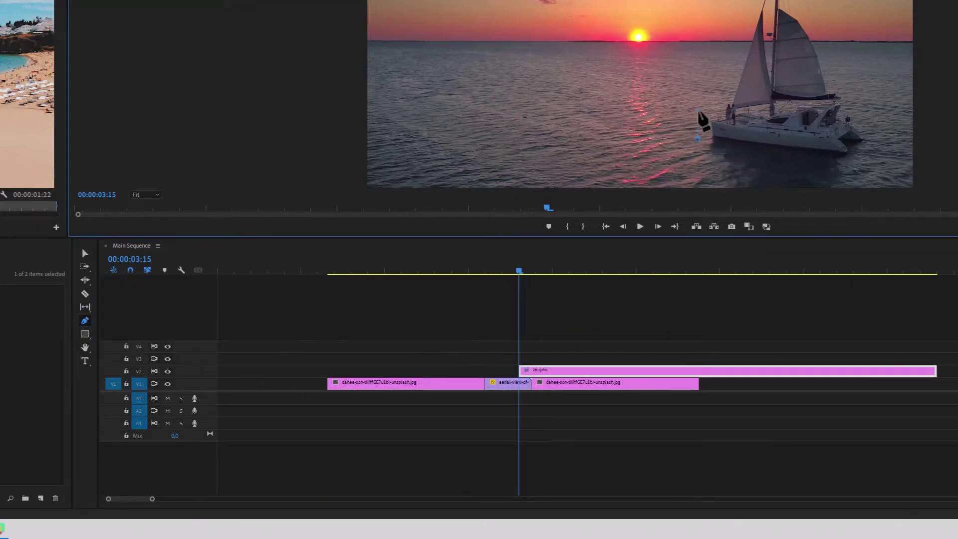
pyautogui.click(726, 84)
pyautogui.click(748, 1)
pyautogui.click(757, 0)
pyautogui.click(783, 0)
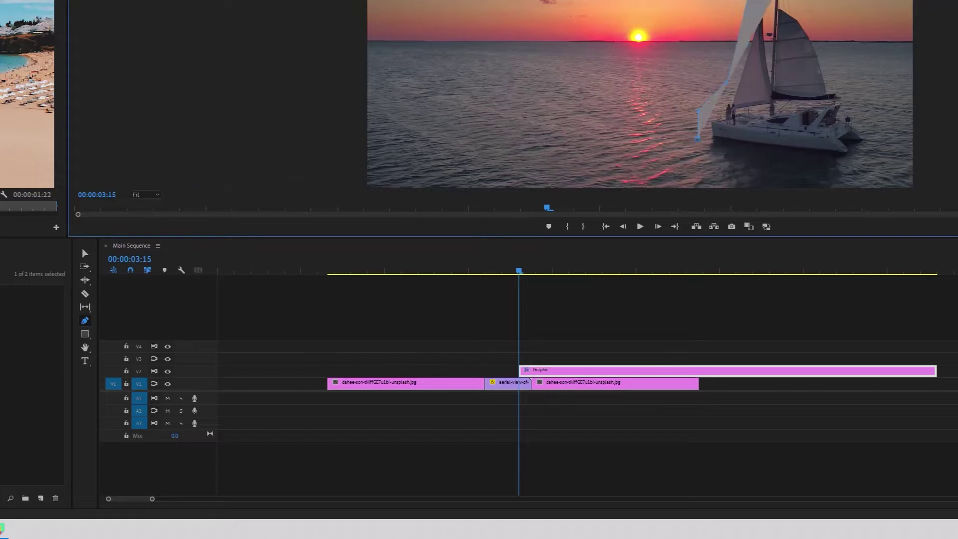
pyautogui.click(811, 0)
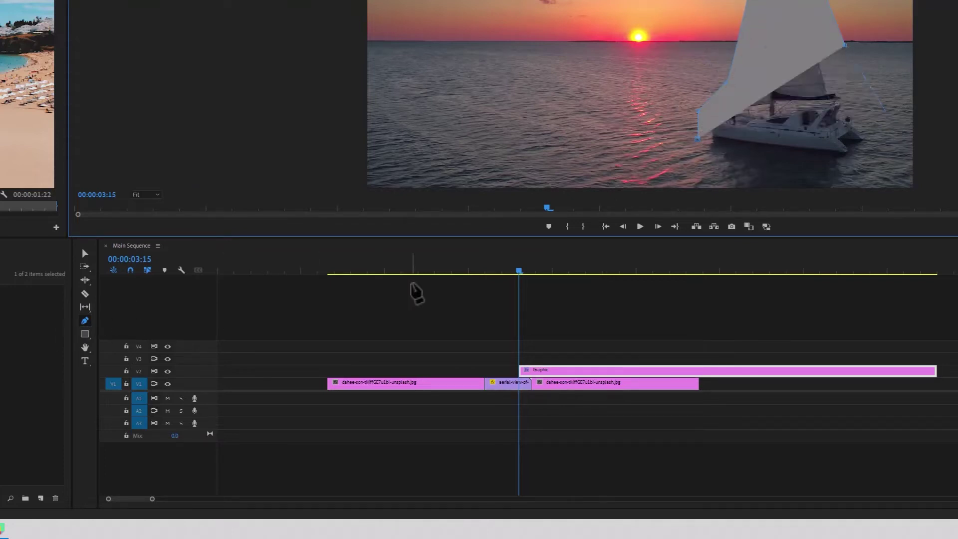
# Draw a rectangle over the water left of the boat and fill it red (FC0000) in Essential Graphics
pyautogui.click(85, 334)
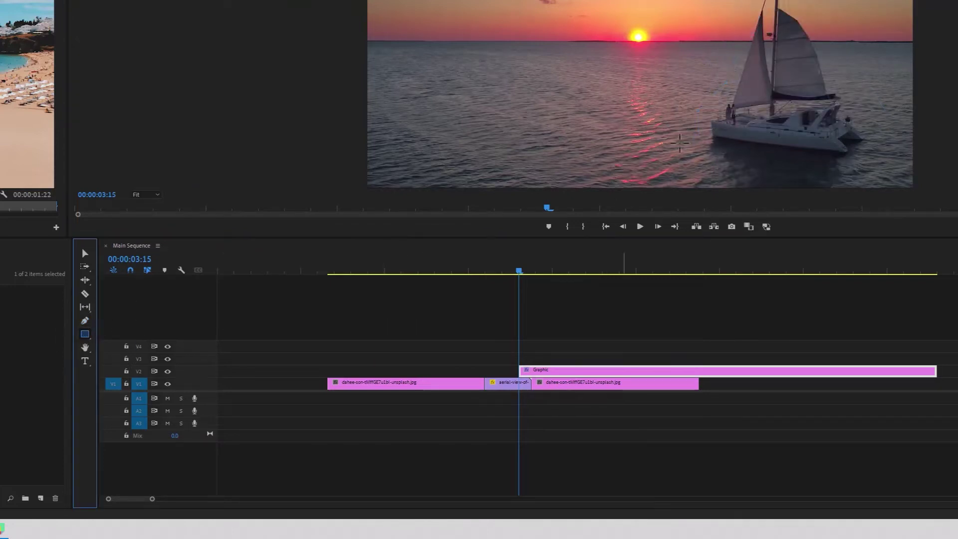
pyautogui.moveTo(527, 53); pyautogui.dragTo(806, 98)
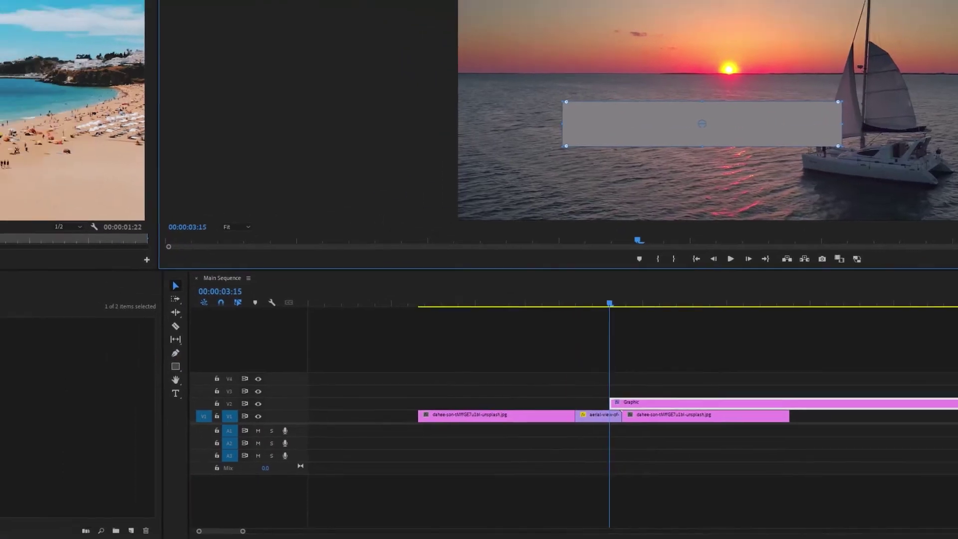
pyautogui.click(173, 7)
pyautogui.click(235, 197)
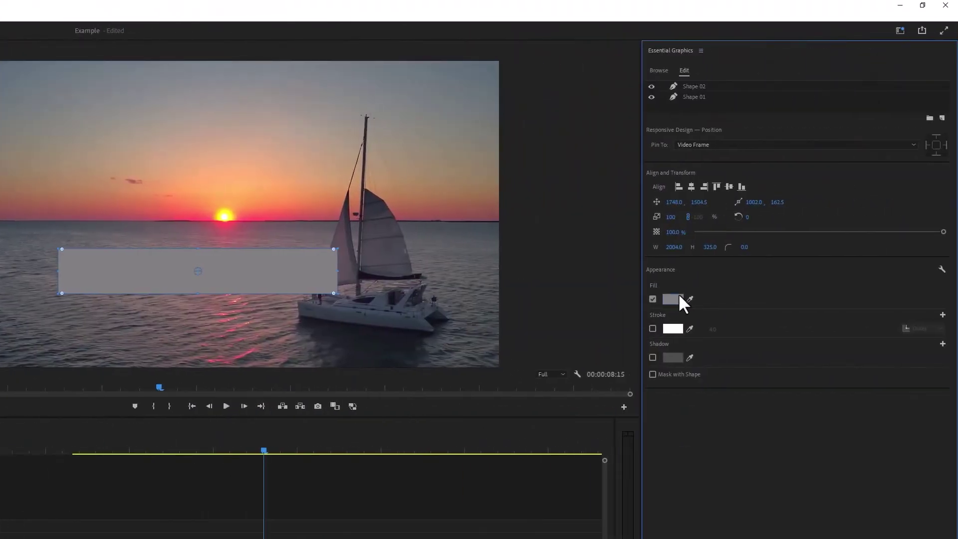
pyautogui.click(678, 297)
pyautogui.moveTo(70, 367); pyautogui.dragTo(118, 422)
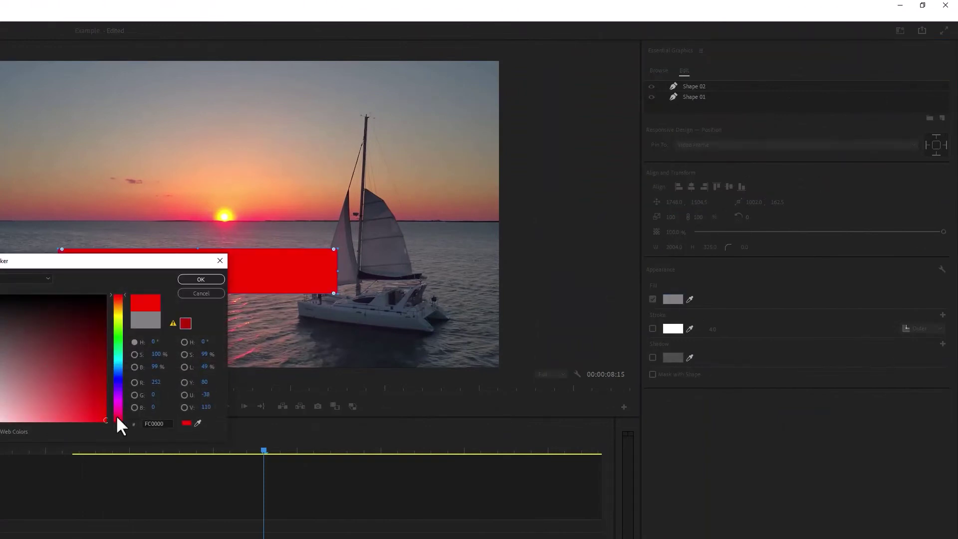
pyautogui.click(200, 282)
# Zoom the Program monitor to 150% to inspect the rectangle, then set it back to Fit
pyautogui.press('h')
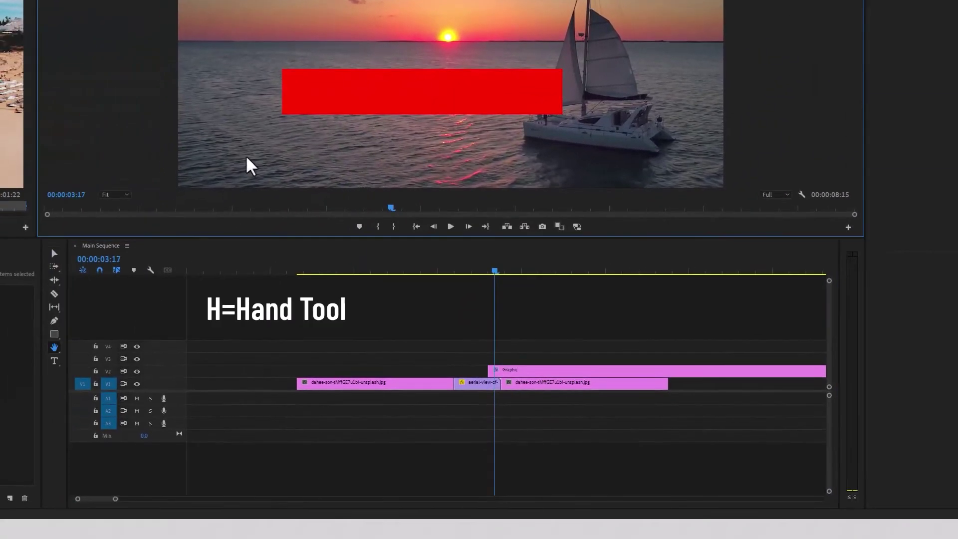
pyautogui.click(116, 194)
pyautogui.click(119, 271)
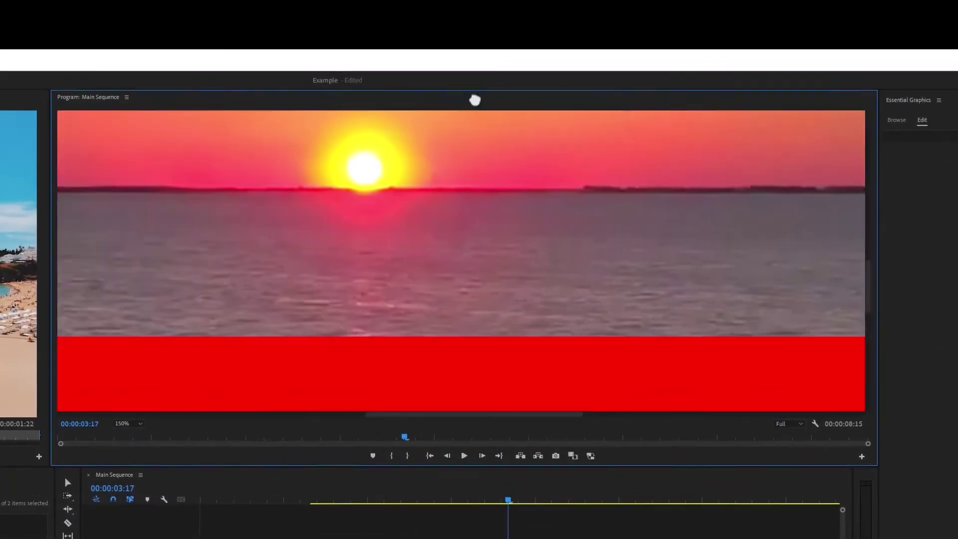
pyautogui.moveTo(475, 100); pyautogui.dragTo(719, 3)
pyautogui.moveTo(566, 310); pyautogui.dragTo(150, 200)
pyautogui.click(137, 426)
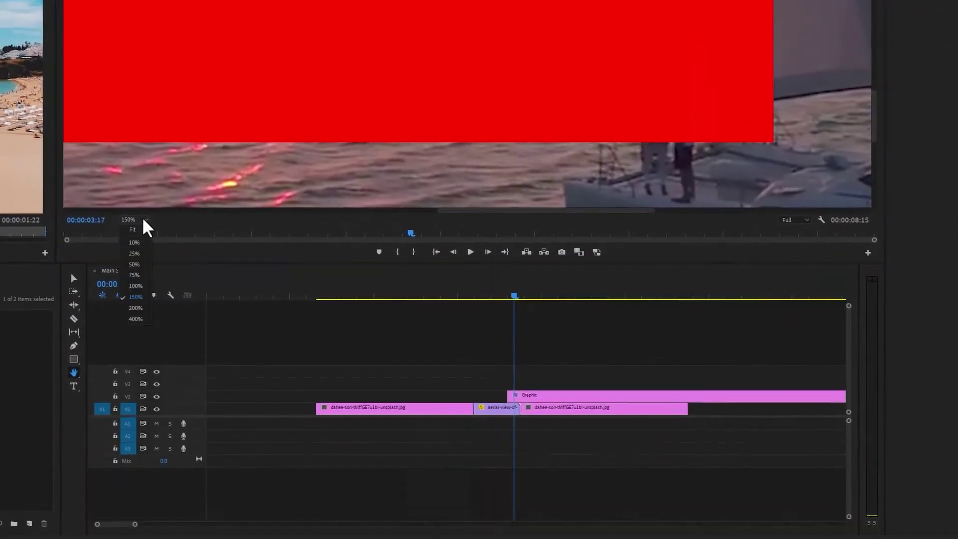
pyautogui.click(146, 229)
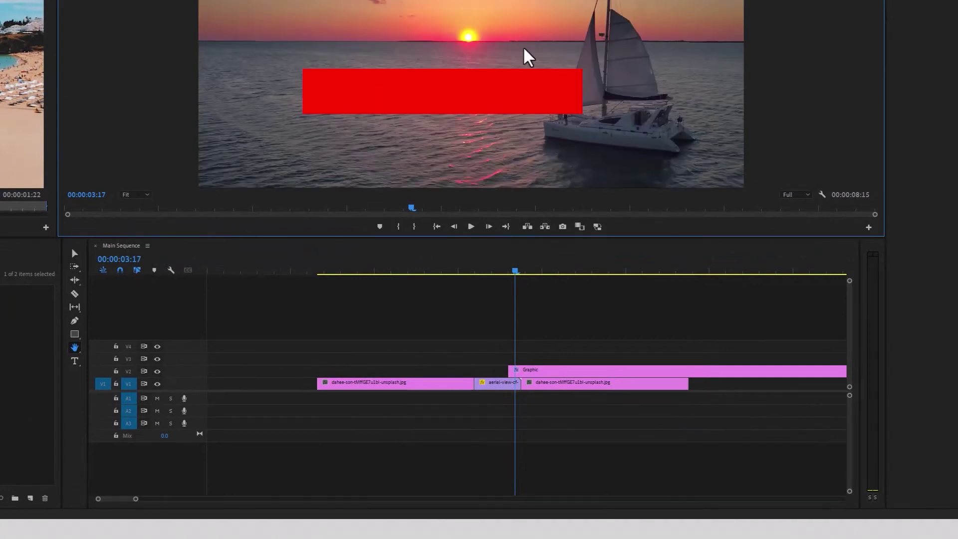
# Create a text layer in the Program monitor reading TYPING
pyautogui.press('t')
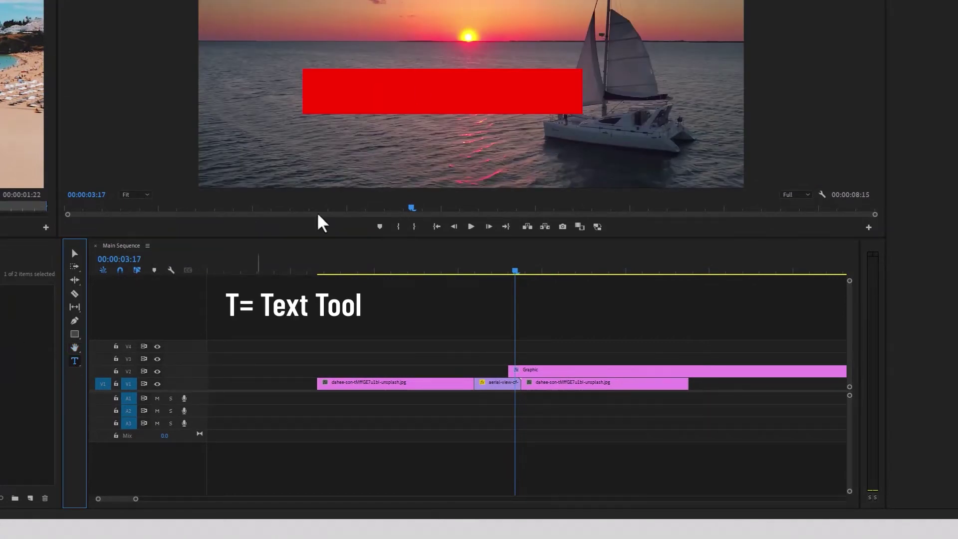
pyautogui.click(154, 334)
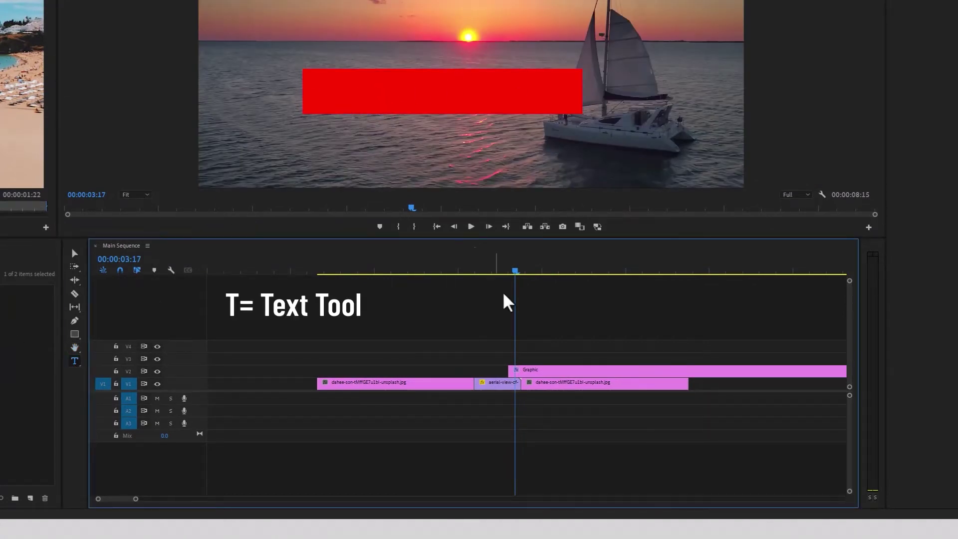
pyautogui.click(320, 101)
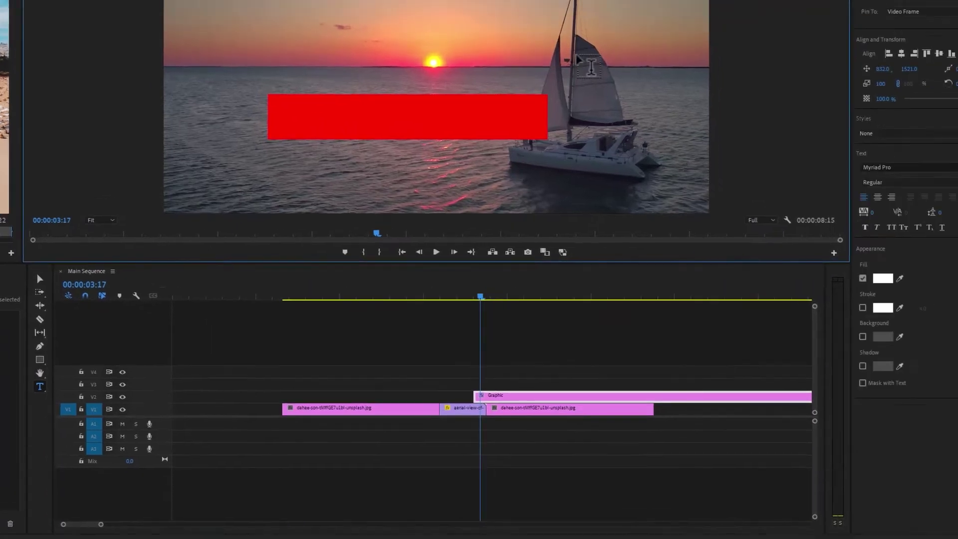
pyautogui.click(622, 42)
pyautogui.click(199, 160)
pyautogui.write('TYPING')
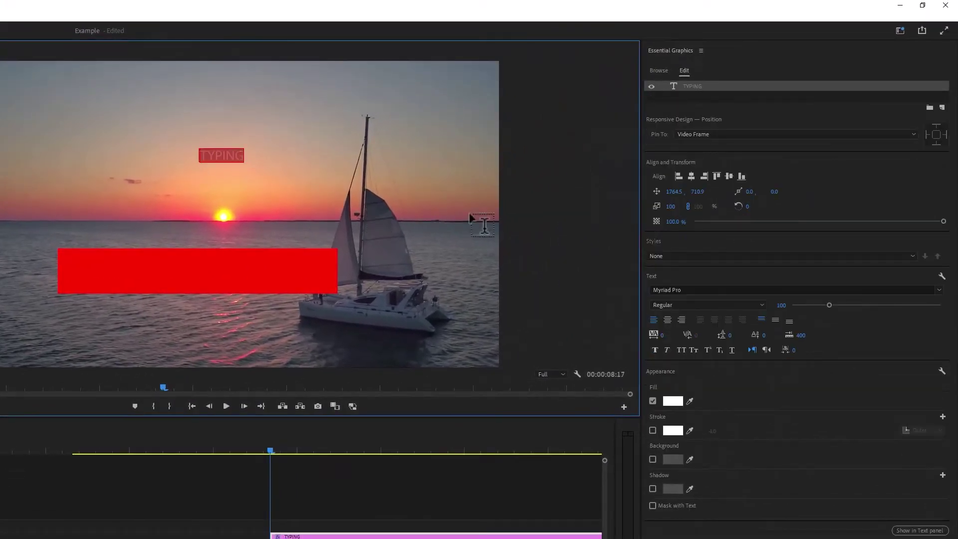
# Set the TYPING title to Montserrat Bold at size 228
pyautogui.click(735, 291)
pyautogui.write('mont')
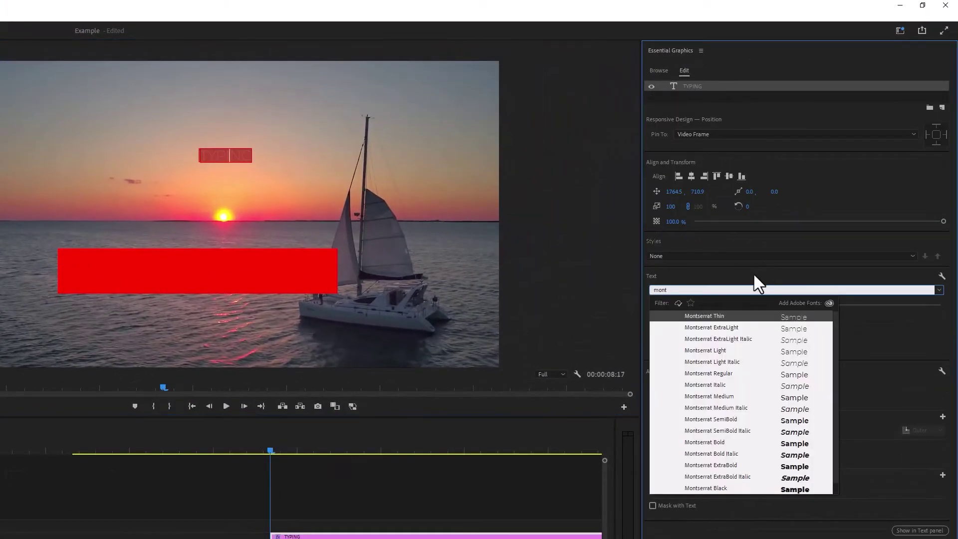
pyautogui.click(711, 447)
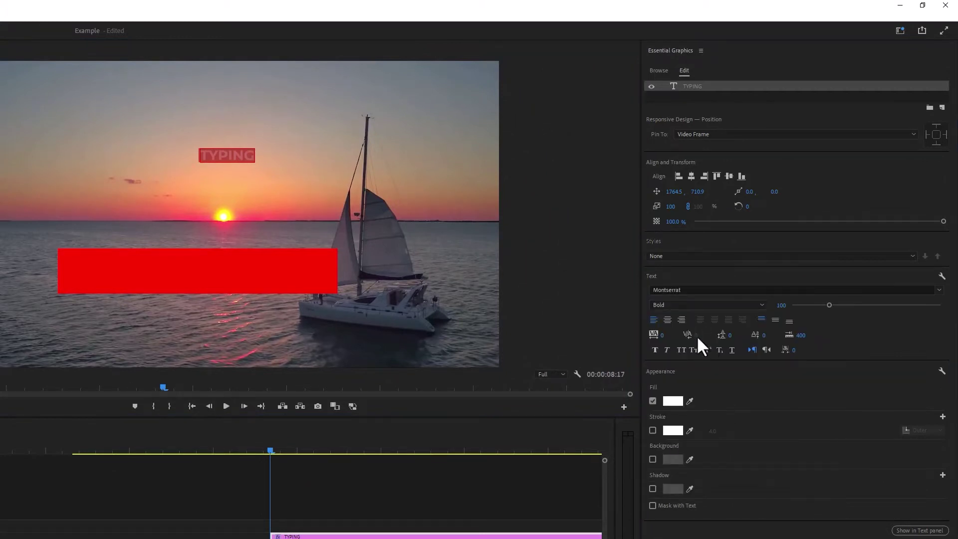
pyautogui.moveTo(829, 305); pyautogui.dragTo(876, 304)
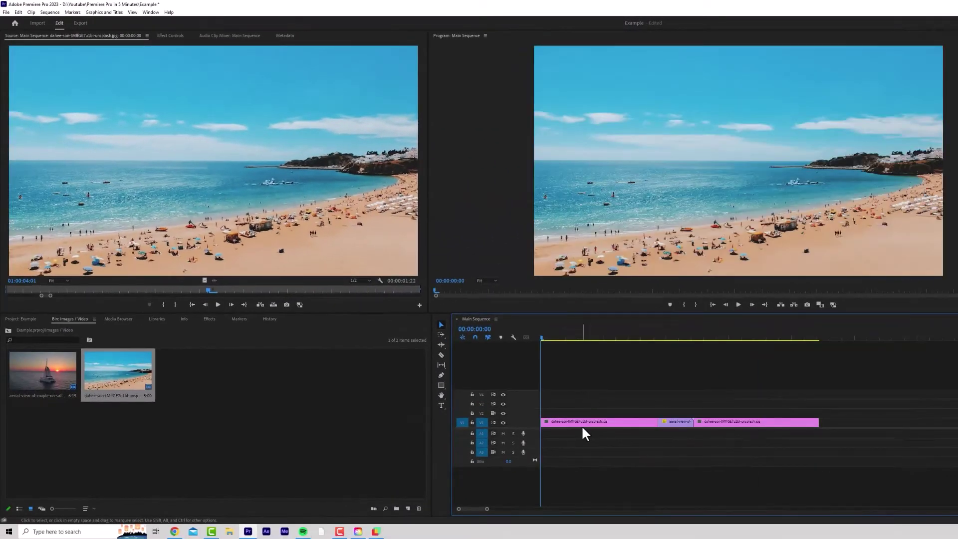
# Select the first beach clip and set a Scale keyframe of 150 about one second in
pyautogui.click(582, 424)
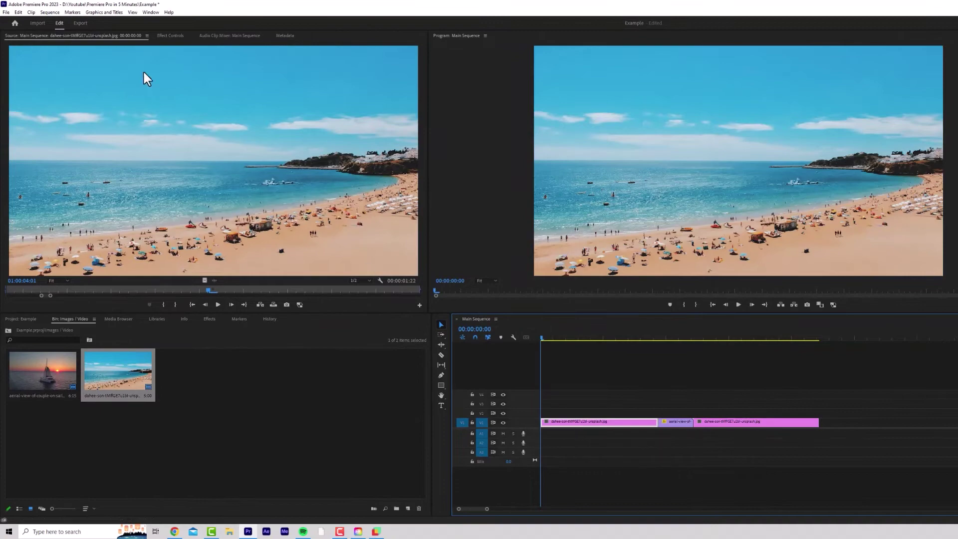
pyautogui.click(169, 35)
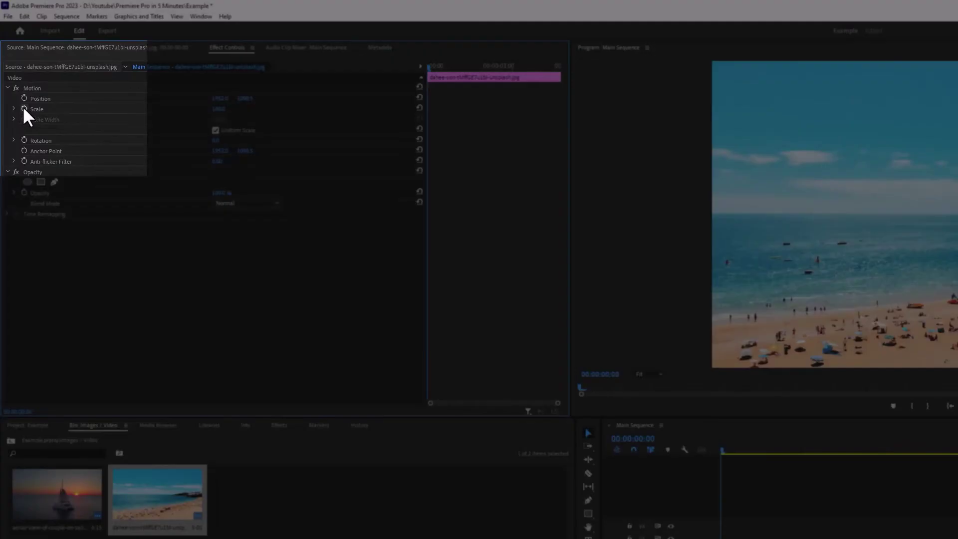
pyautogui.click(12, 105)
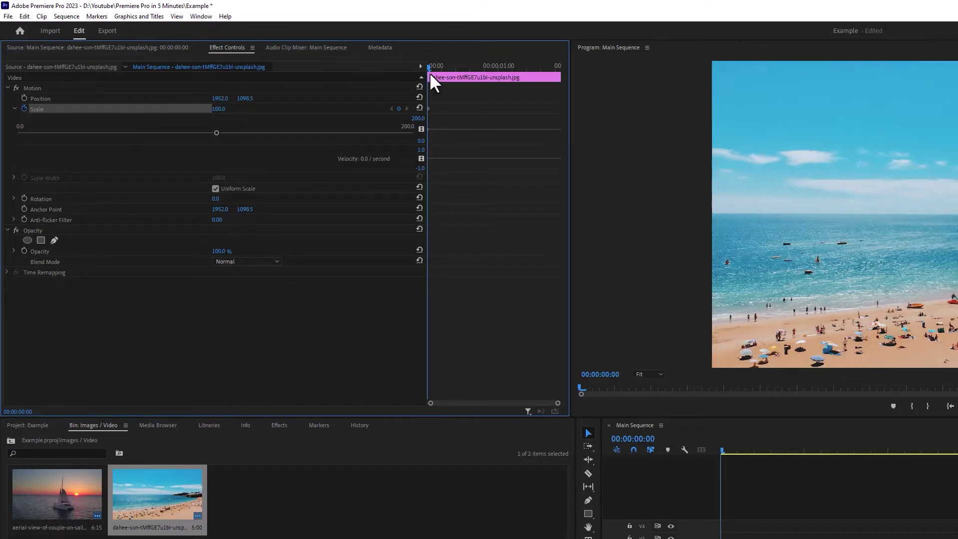
pyautogui.moveTo(427, 67); pyautogui.dragTo(496, 69)
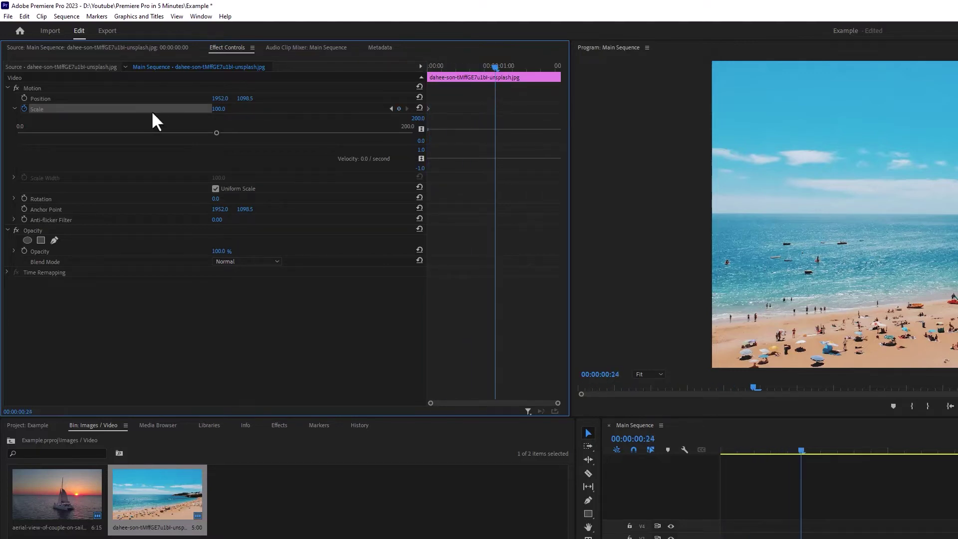
pyautogui.moveTo(219, 111); pyautogui.dragTo(229, 111)
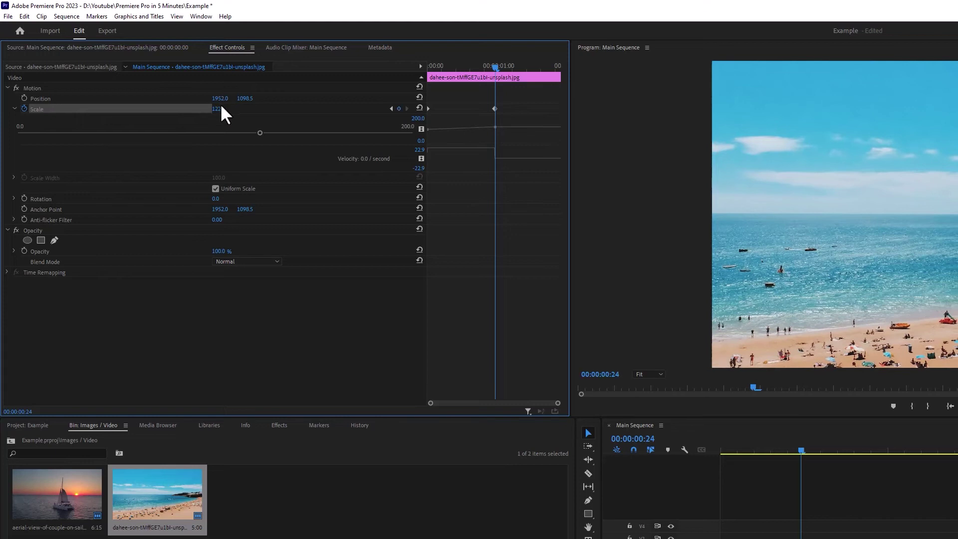
pyautogui.write('50')
pyautogui.press('Return')
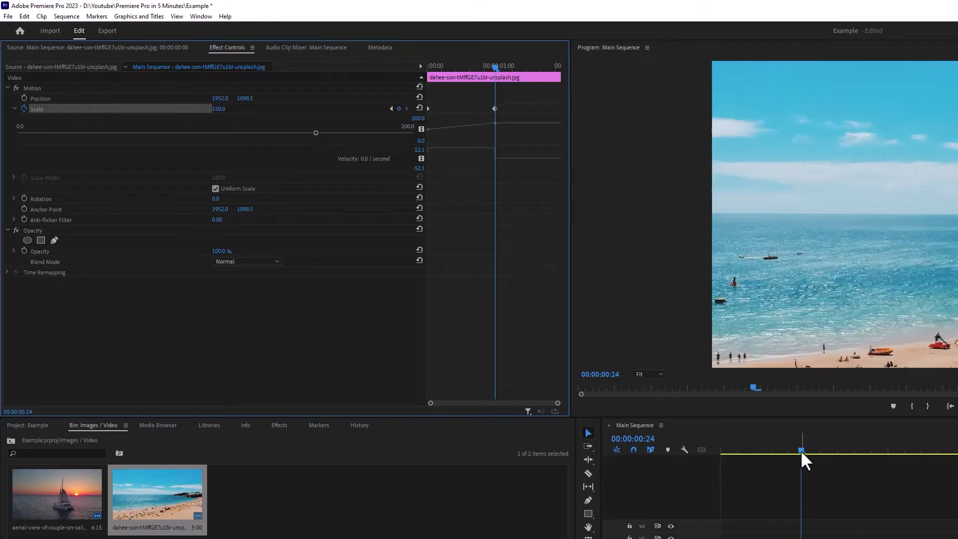
# Preview the zoom and move the Scale keyframe to the playhead at about one second
pyautogui.moveTo(801, 450); pyautogui.dragTo(689, 449)
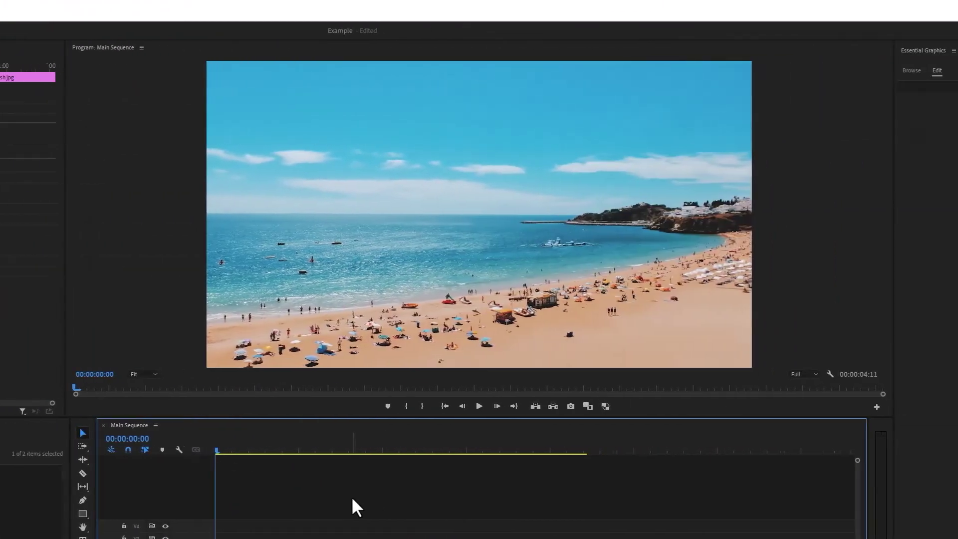
pyautogui.press('space')
pyautogui.press('space')
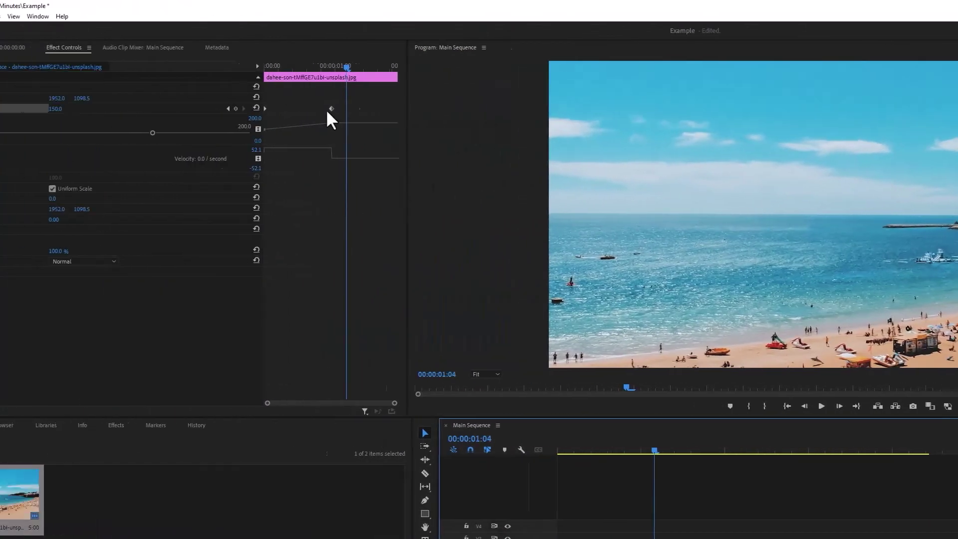
pyautogui.moveTo(331, 109); pyautogui.dragTo(308, 108)
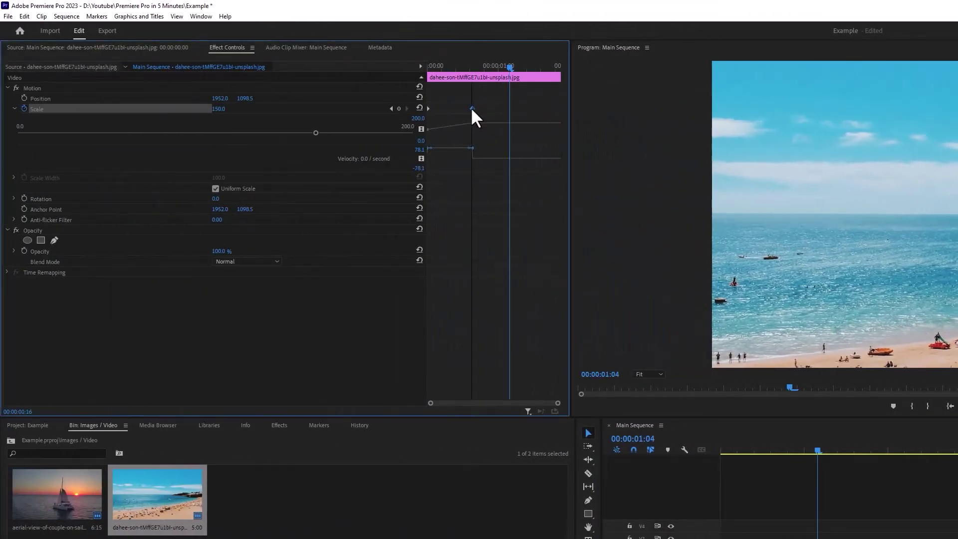
pyautogui.moveTo(472, 109); pyautogui.dragTo(601, 108)
pyautogui.moveTo(816, 452)
pyautogui.mouseDown()
pyautogui.moveTo(743, 459)
pyautogui.moveTo(862, 454)
pyautogui.moveTo(835, 452)
pyautogui.mouseUp()
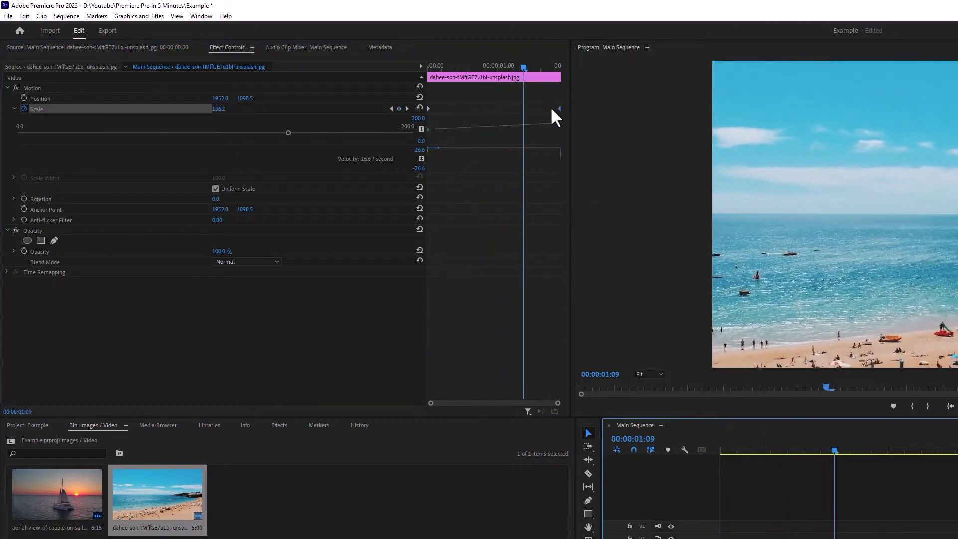
pyautogui.moveTo(552, 109); pyautogui.dragTo(523, 109)
# Change the keyframe's Scale value to 110 and play the zoom back from the start
pyautogui.click(221, 108)
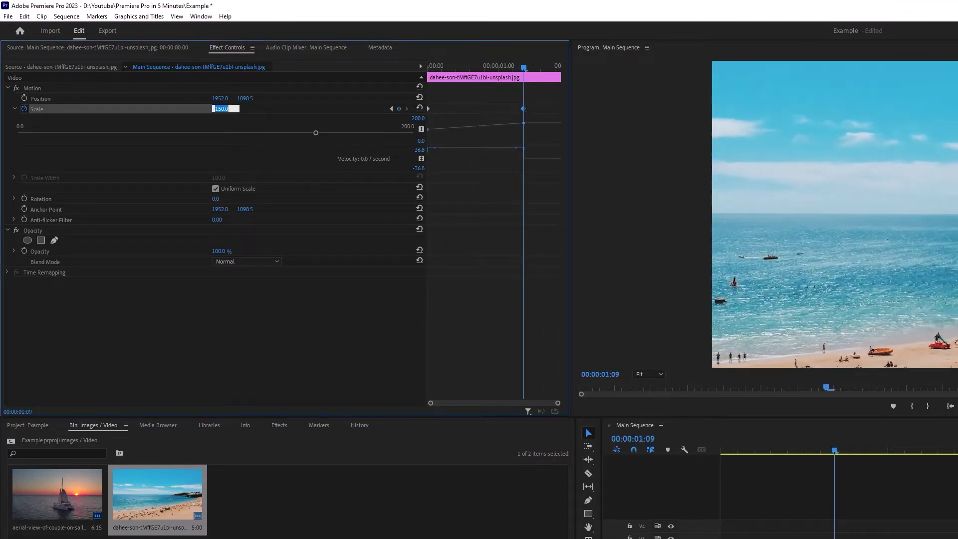
pyautogui.write('110')
pyautogui.press('Return')
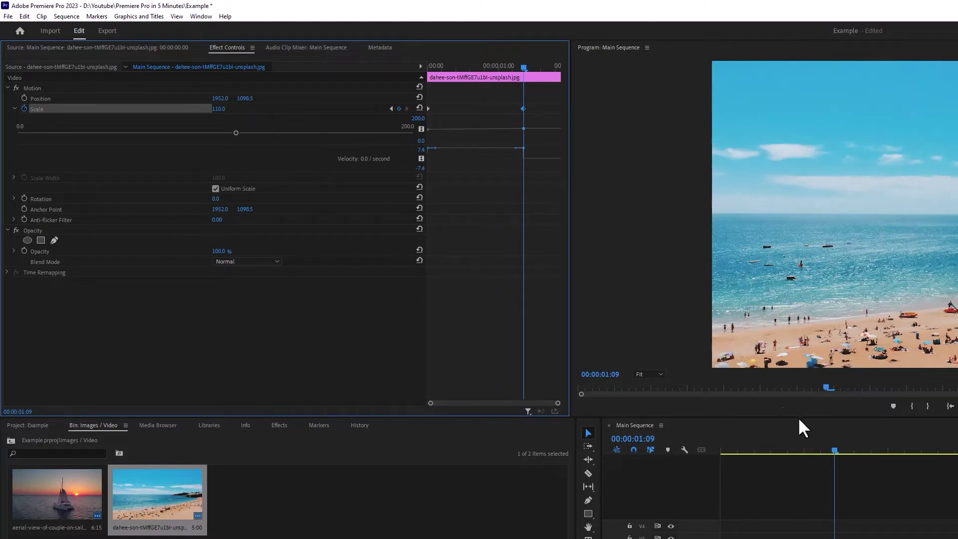
pyautogui.moveTo(732, 452); pyautogui.dragTo(770, 434)
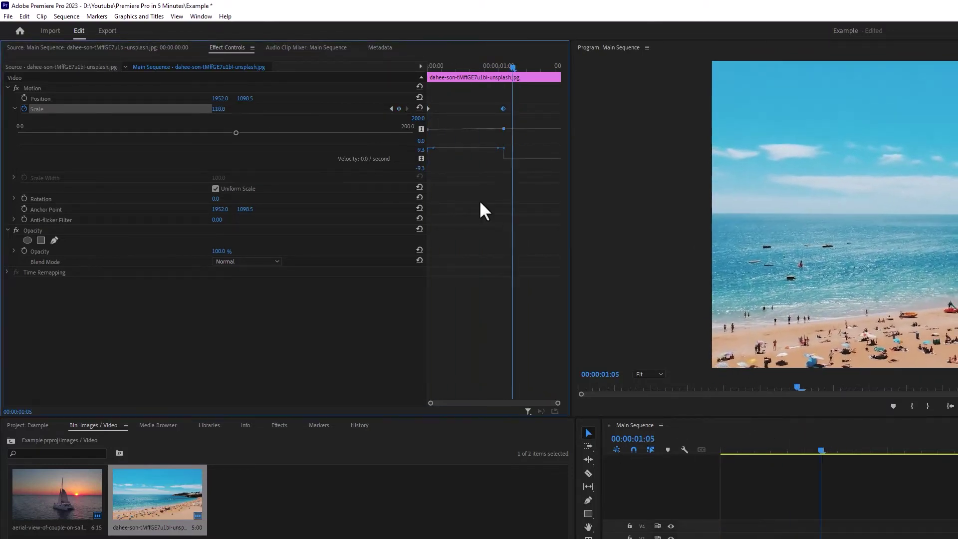
pyautogui.click(480, 200)
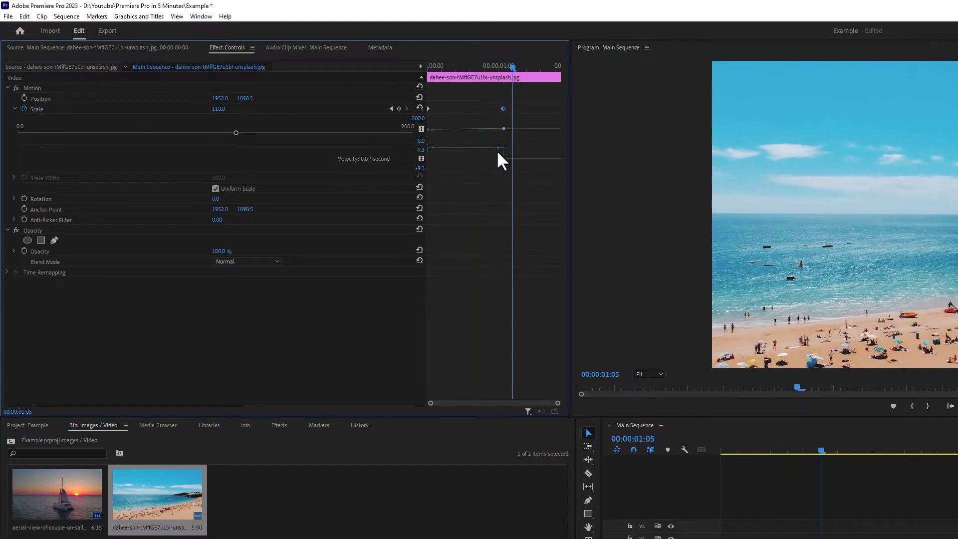
pyautogui.moveTo(801, 453); pyautogui.dragTo(642, 448)
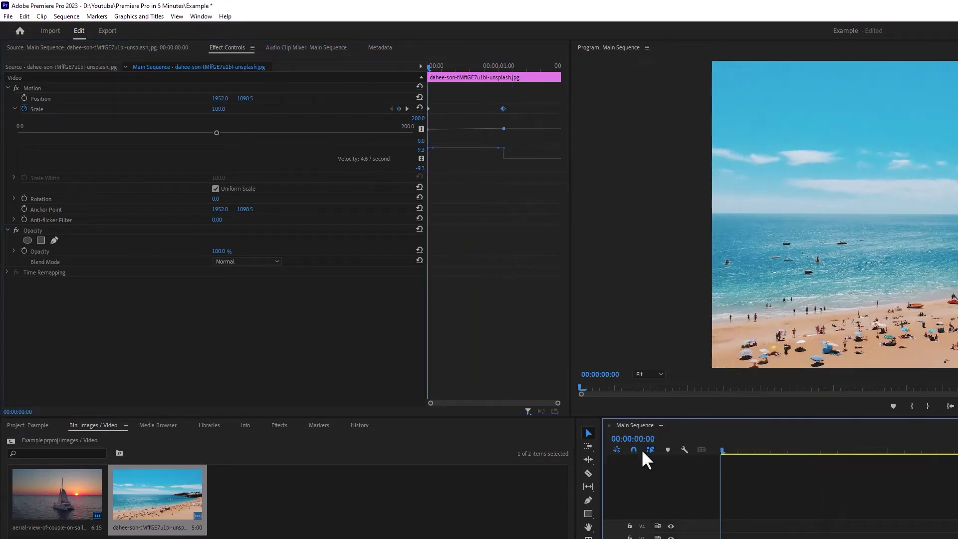
pyautogui.press('space')
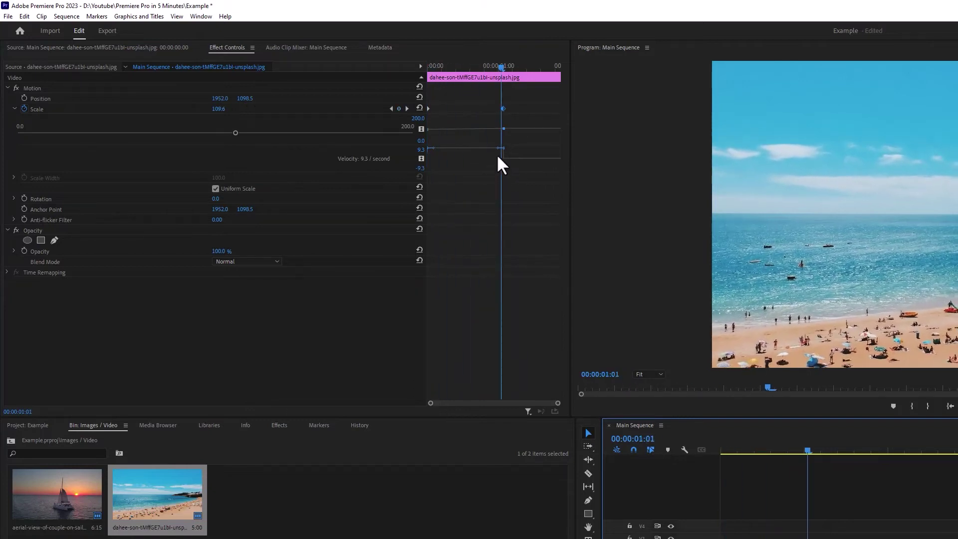
# Ease the Scale keyframe's velocity curve and play back the eased zoom
pyautogui.moveTo(498, 148); pyautogui.dragTo(397, 158)
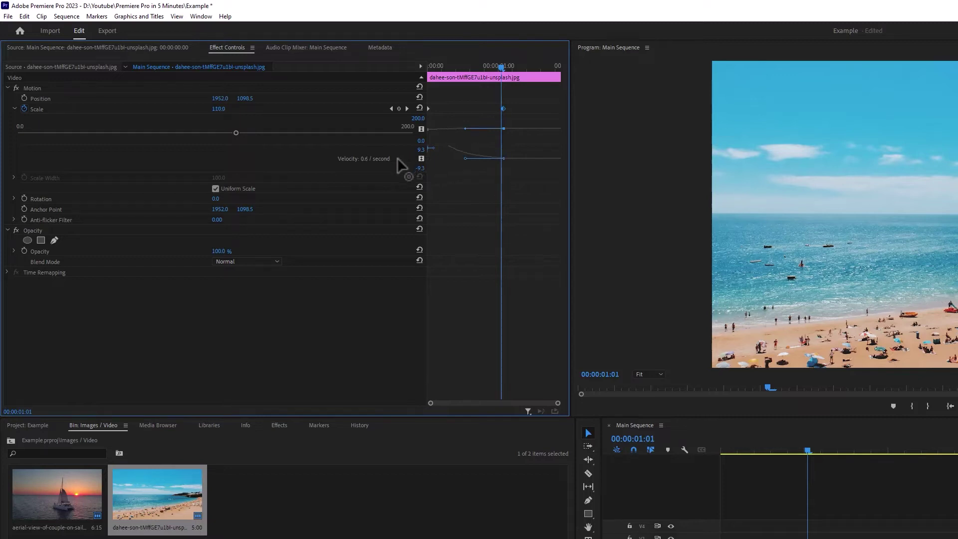
pyautogui.click(472, 65)
pyautogui.moveTo(472, 65); pyautogui.dragTo(408, 65)
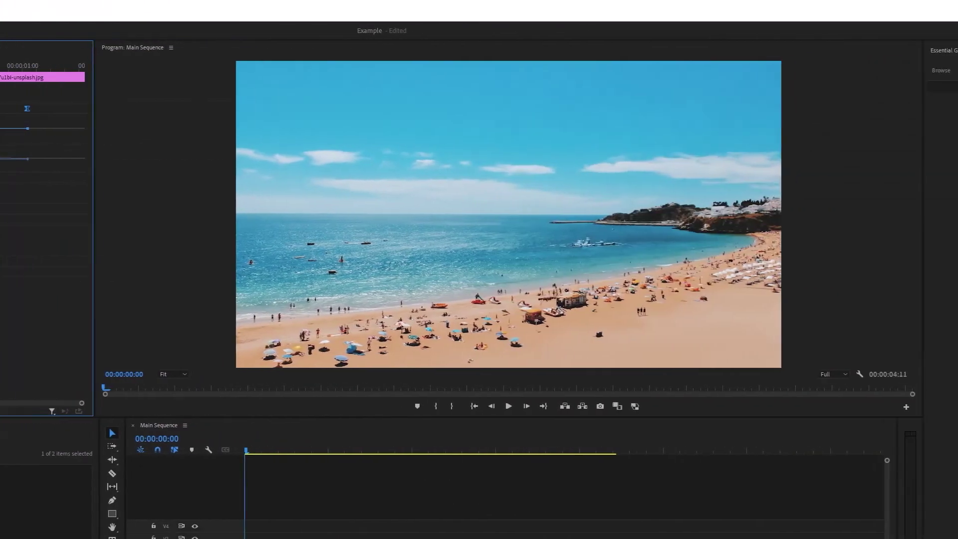
pyautogui.press('space')
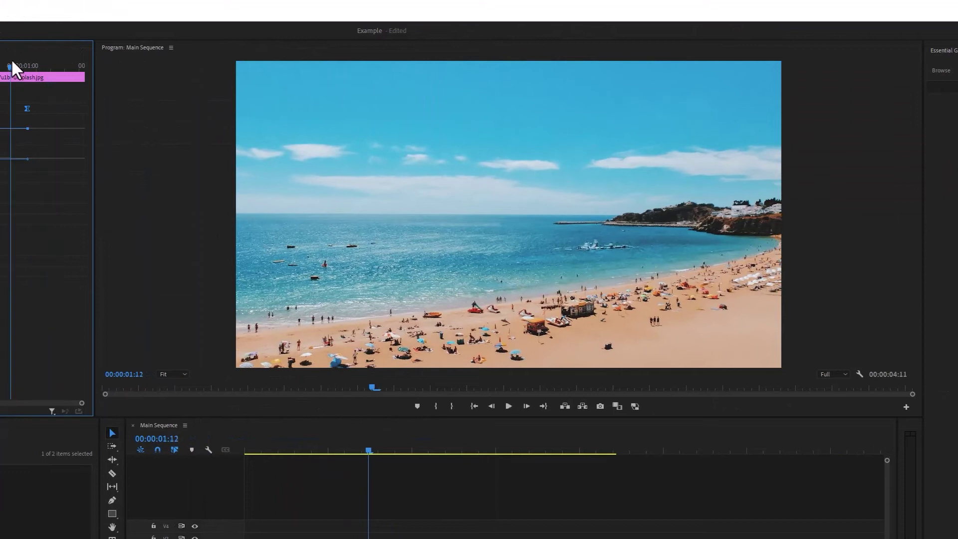
pyautogui.moveTo(11, 60); pyautogui.dragTo(0, 60)
pyautogui.press('space')
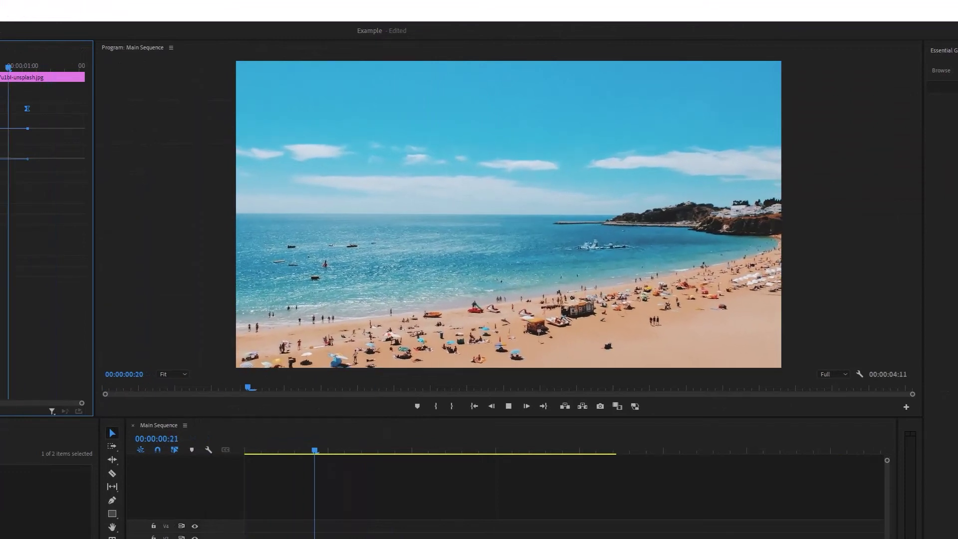
pyautogui.press('space')
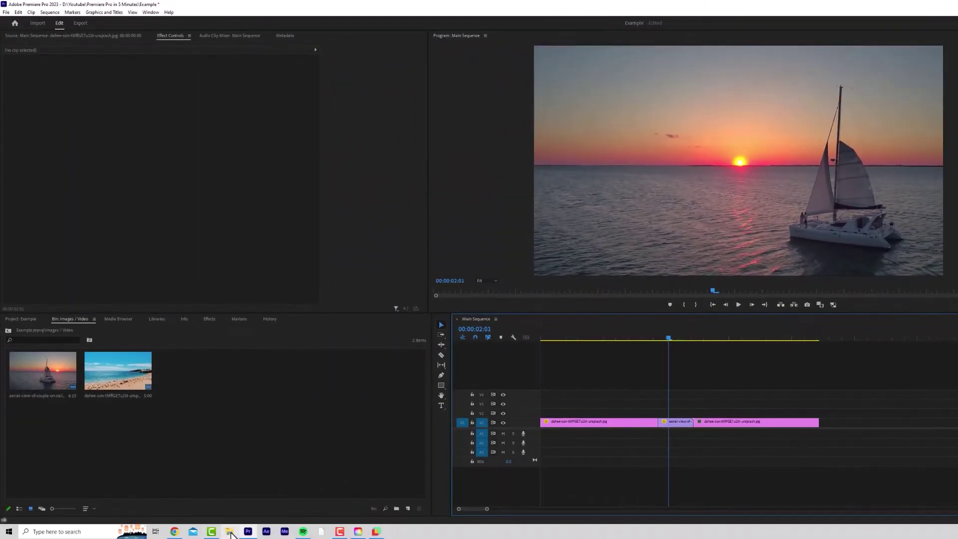
# Drag the music track from the Downloads folder onto the timeline
pyautogui.click(230, 532)
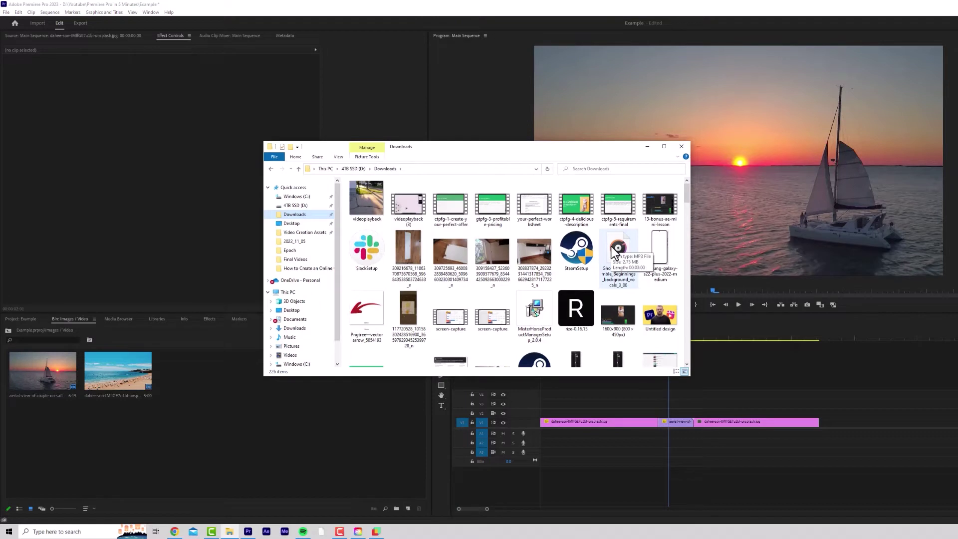
pyautogui.moveTo(617, 250); pyautogui.dragTo(537, 428)
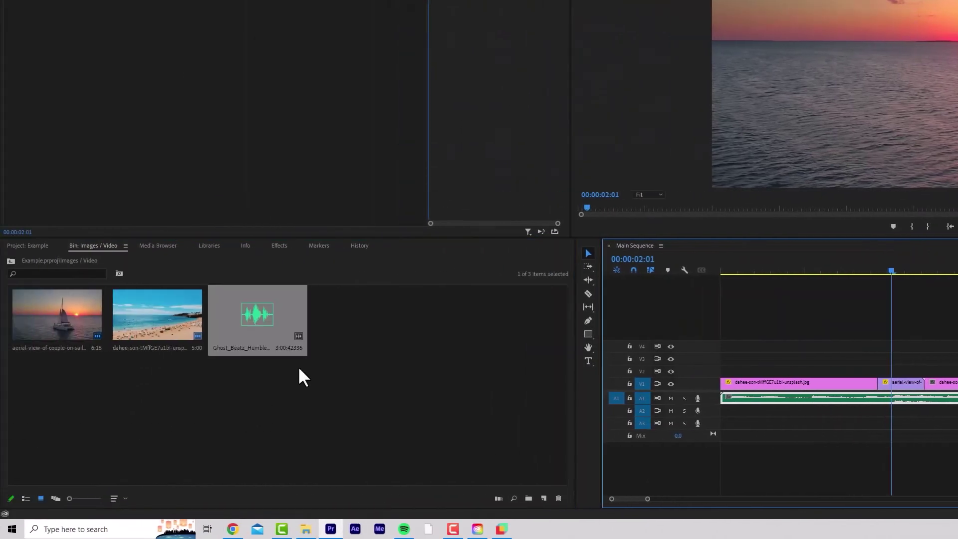
pyautogui.click(8, 1)
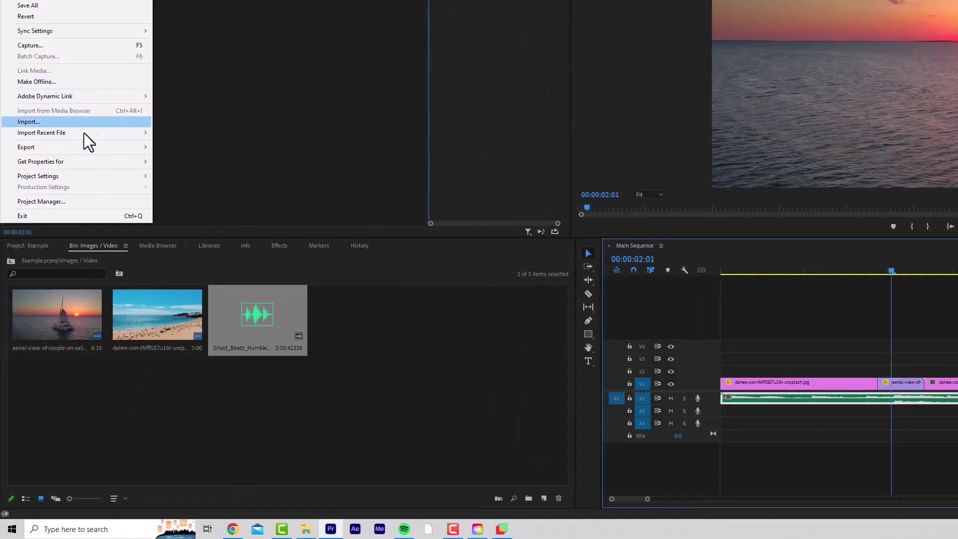
pyautogui.click(421, 292)
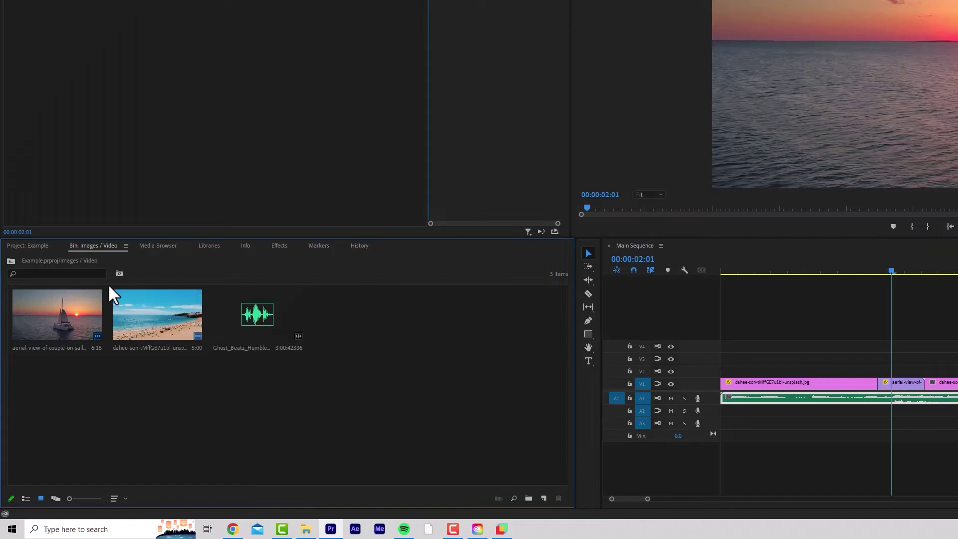
# Create a new bin named Audio and move the music track into it
pyautogui.click(27, 249)
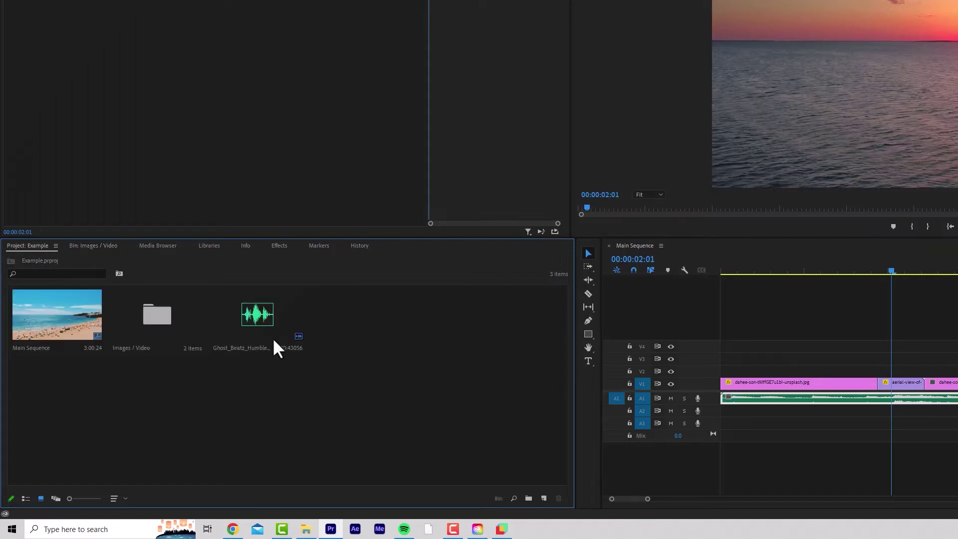
pyautogui.rightClick(335, 337)
pyautogui.click(338, 389)
pyautogui.hotkey('ctrl', 'b')
pyautogui.write('Audio')
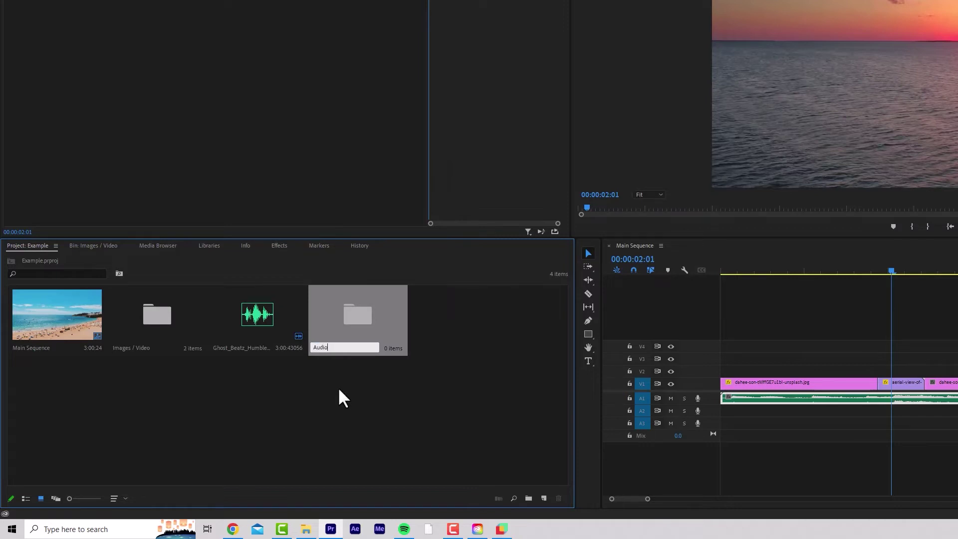
pyautogui.press('Tab')
pyautogui.click(280, 369)
pyautogui.moveTo(258, 315); pyautogui.dragTo(357, 314)
# Import the Favourite SFX folder from File Explorer as a bin and check its sound files
pyautogui.click(306, 529)
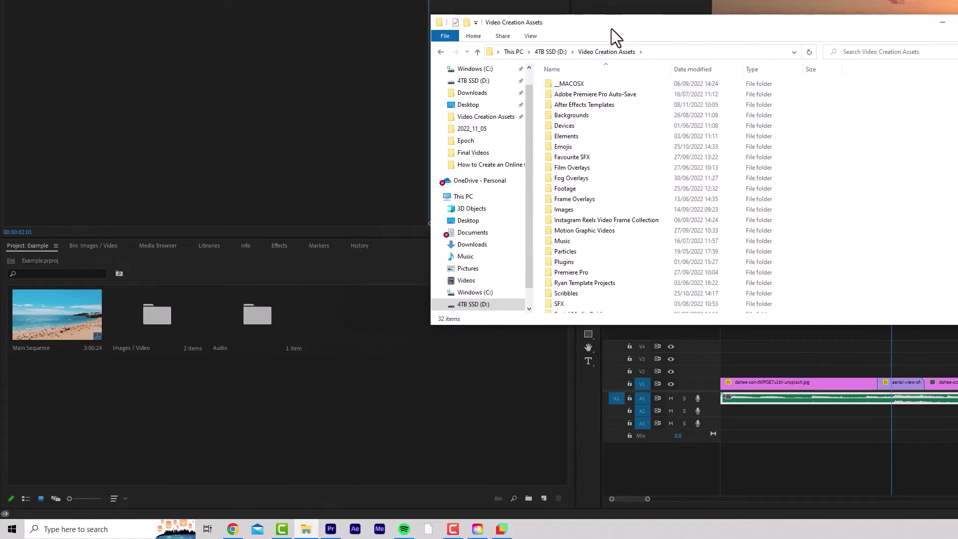
pyautogui.moveTo(610, 20); pyautogui.dragTo(730, 104)
pyautogui.moveTo(692, 239); pyautogui.dragTo(378, 348)
pyautogui.click(411, 400)
pyautogui.doubleClick(361, 314)
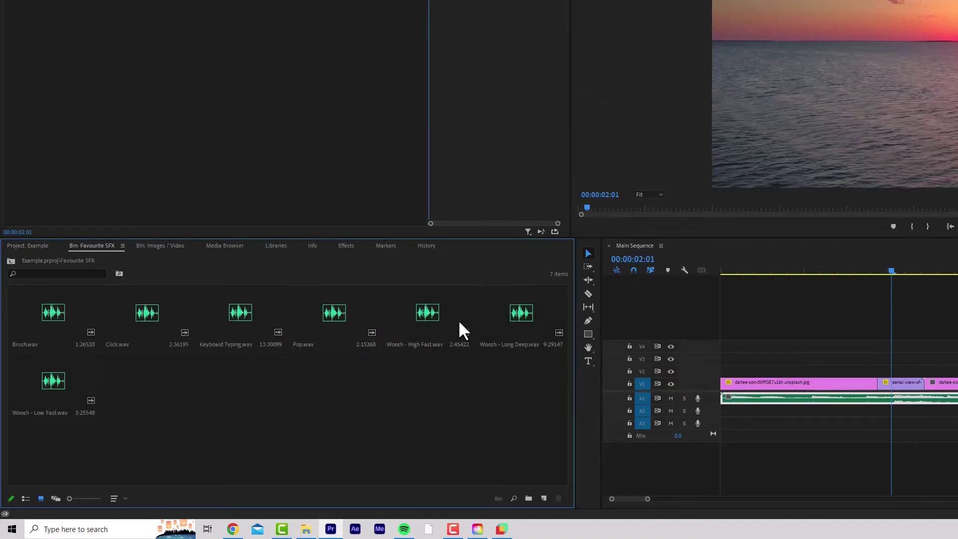
pyautogui.press('Down')
pyautogui.press('Down')
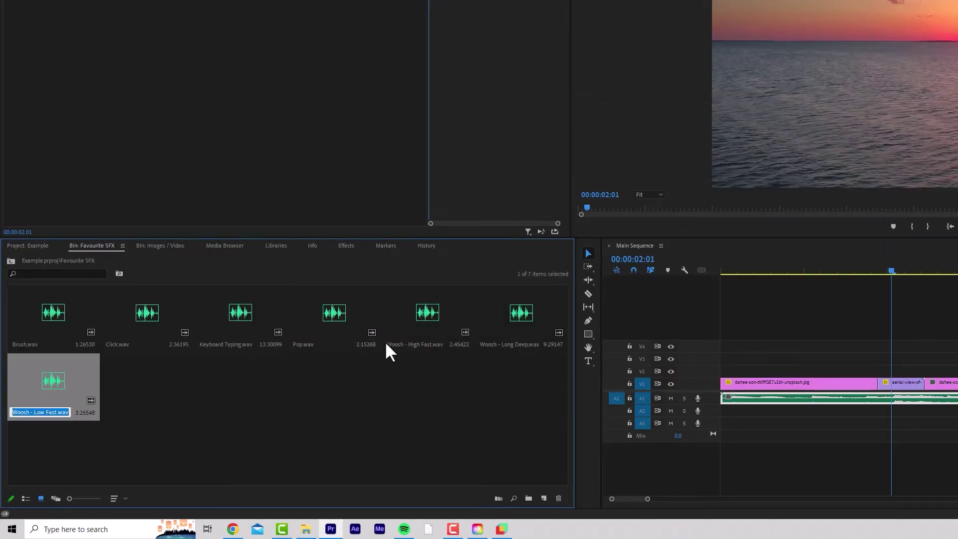
pyautogui.click(297, 417)
pyautogui.click(28, 245)
# Expand the A1, V1 and A2 tracks and play the sequence with the music
pyautogui.click(843, 428)
pyautogui.doubleClick(711, 399)
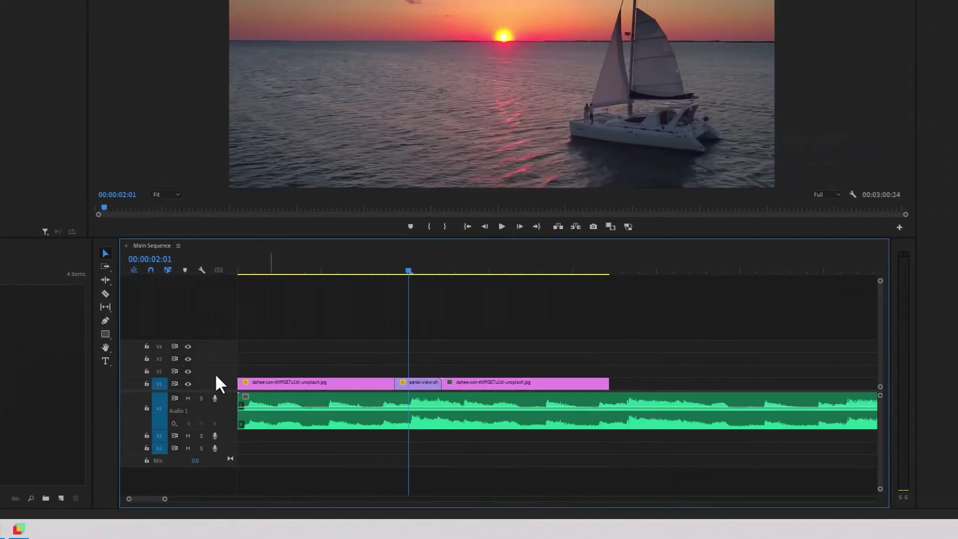
pyautogui.doubleClick(219, 384)
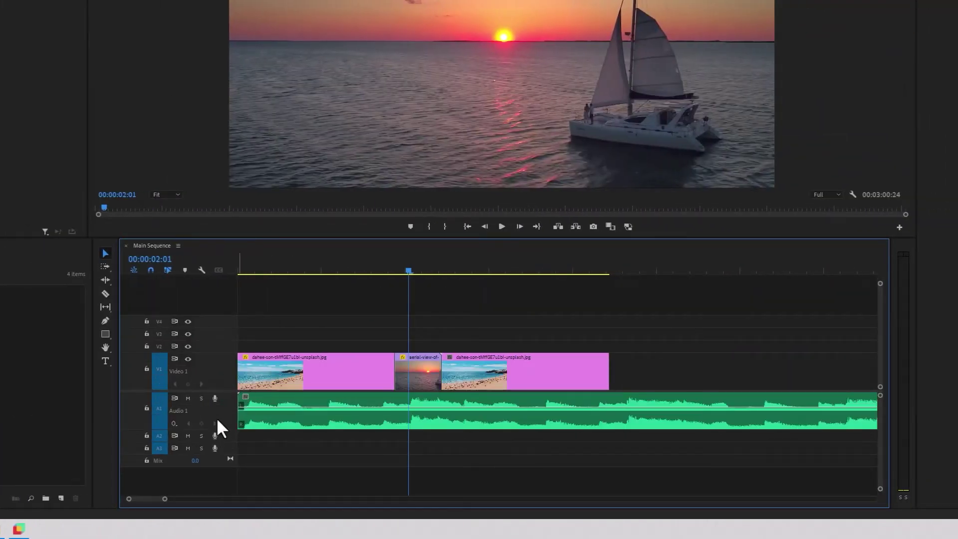
pyautogui.doubleClick(231, 436)
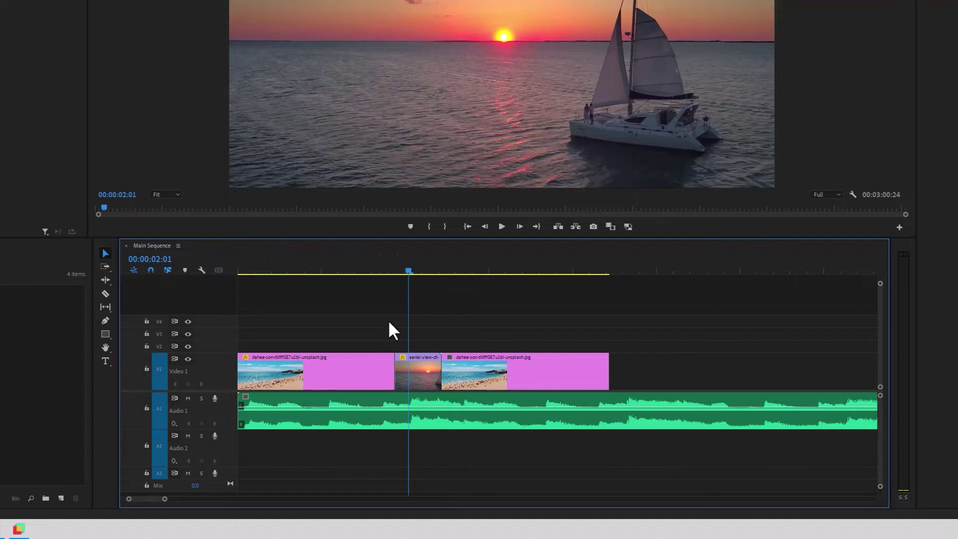
pyautogui.click(239, 270)
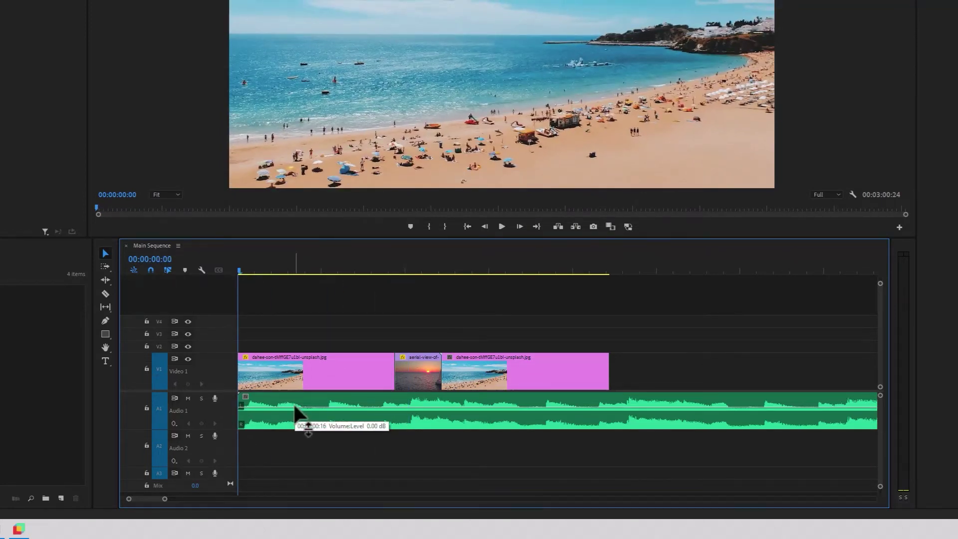
pyautogui.press('space')
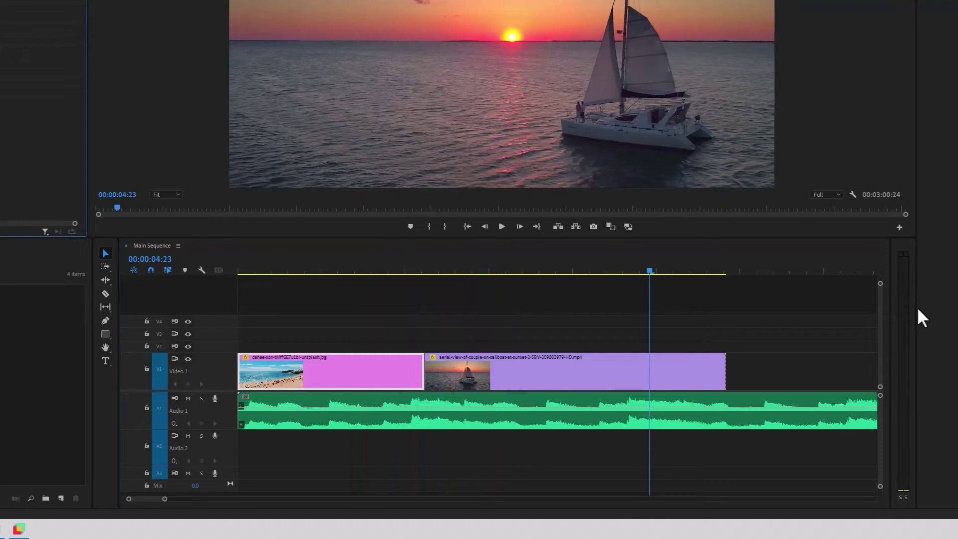
pyautogui.moveTo(916, 301); pyautogui.dragTo(957, 300)
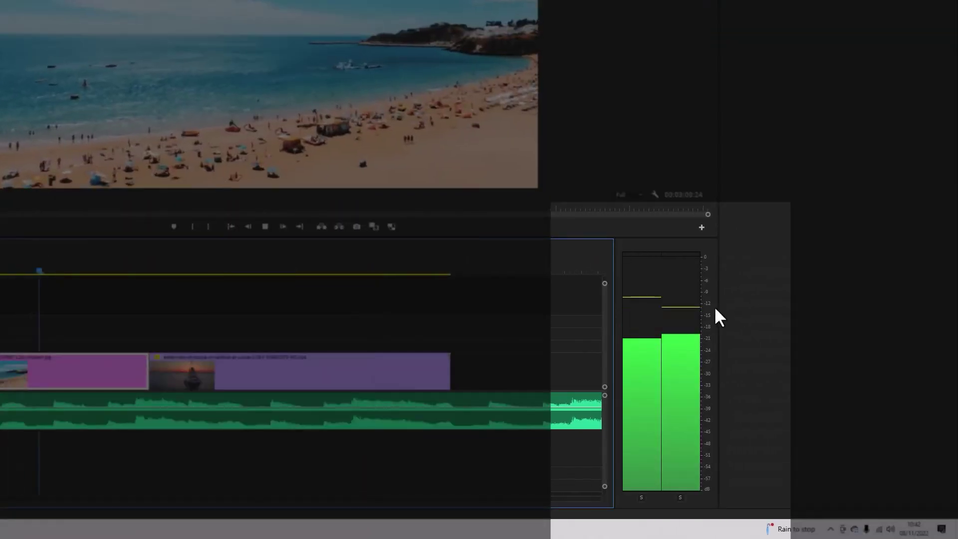
pyautogui.press('space')
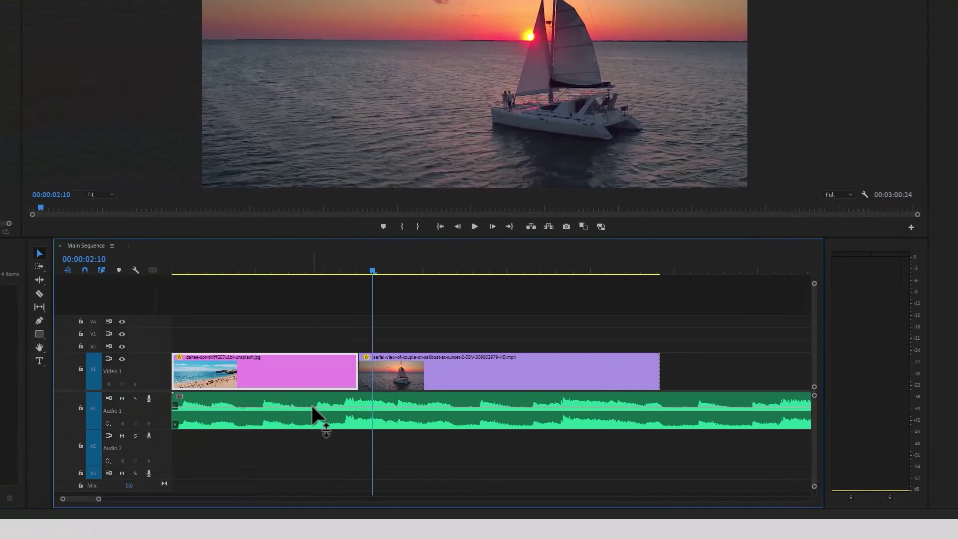
# Lower the music clip's volume rubber band to about -9 dB and preview it
pyautogui.moveTo(104, 408); pyautogui.dragTo(105, 411)
pyautogui.moveTo(404, 412); pyautogui.dragTo(404, 413)
pyautogui.press('space')
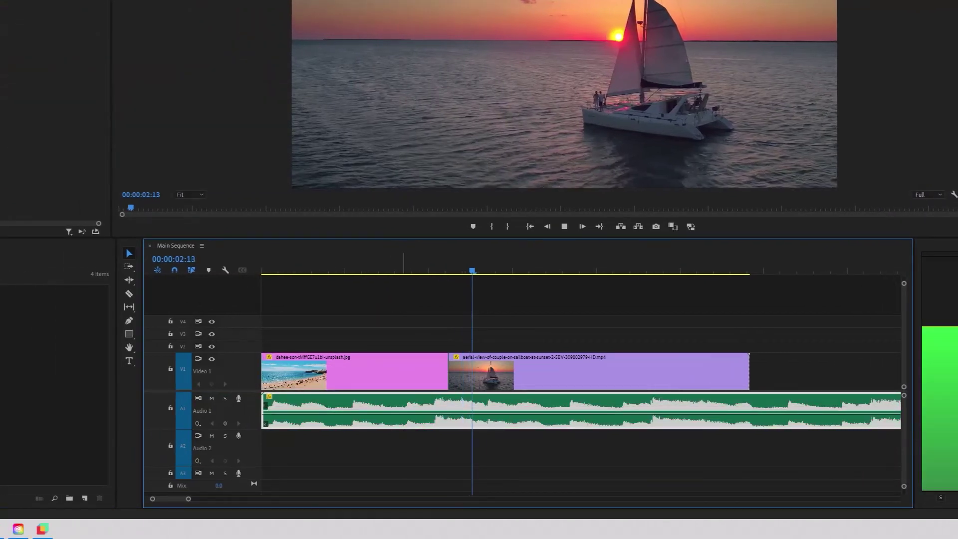
pyautogui.press('space')
# Open the music clip's Audio Gain dialog, close it, and return to the sequence start
pyautogui.rightClick(403, 425)
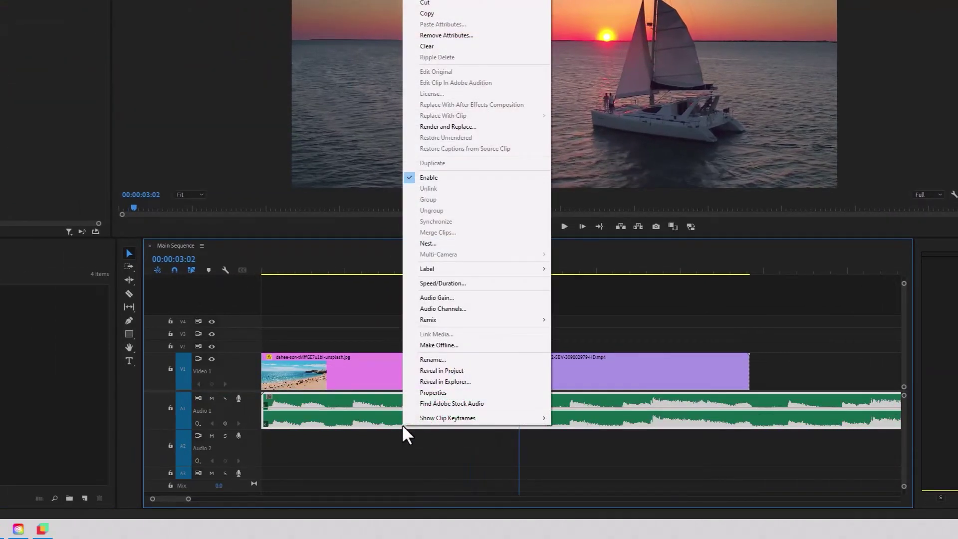
pyautogui.click(445, 297)
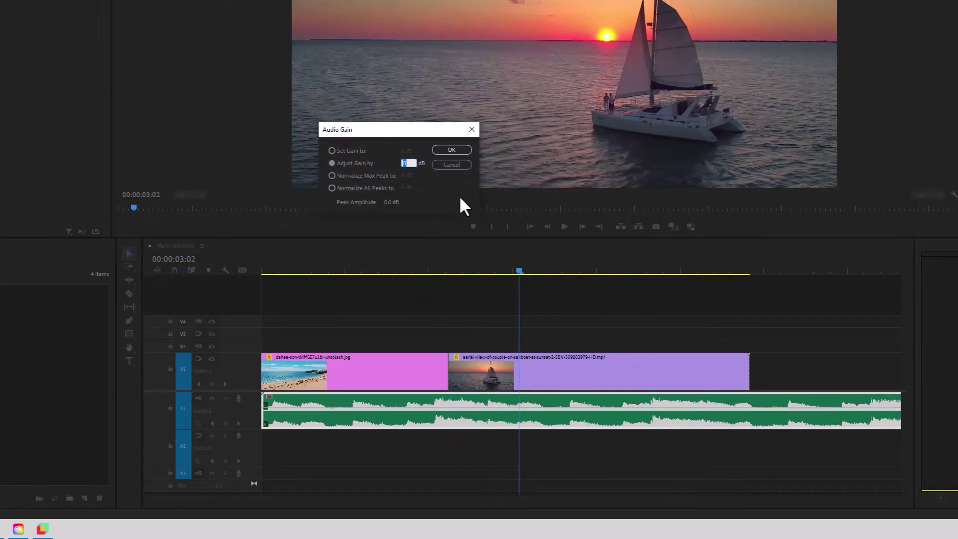
pyautogui.click(460, 166)
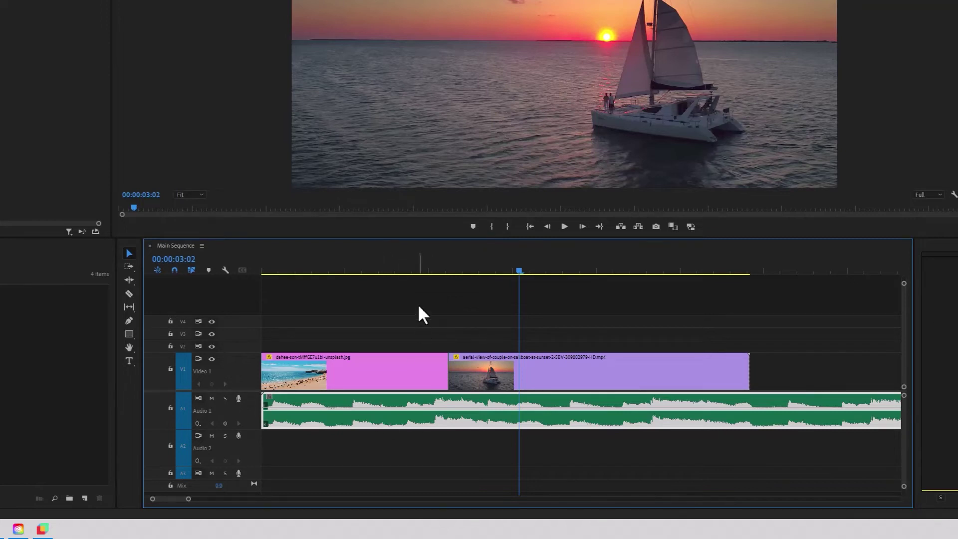
pyautogui.press('Home')
# Add a default crossfade to the music's start on A1, lengthen it to about two seconds, and preview it
pyautogui.click(305, 397)
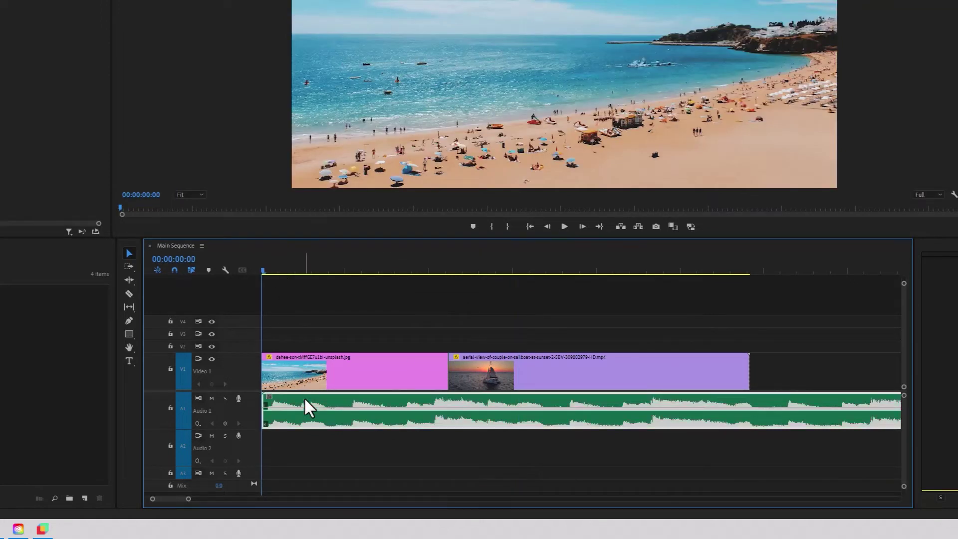
pyautogui.hotkey('ctrl', 'shift', 'd')
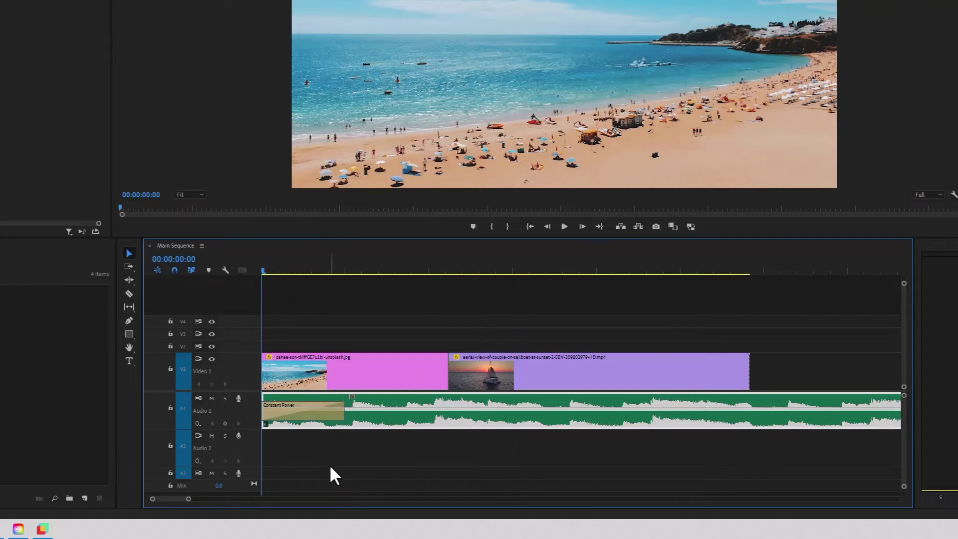
pyautogui.click(331, 464)
pyautogui.click(322, 415)
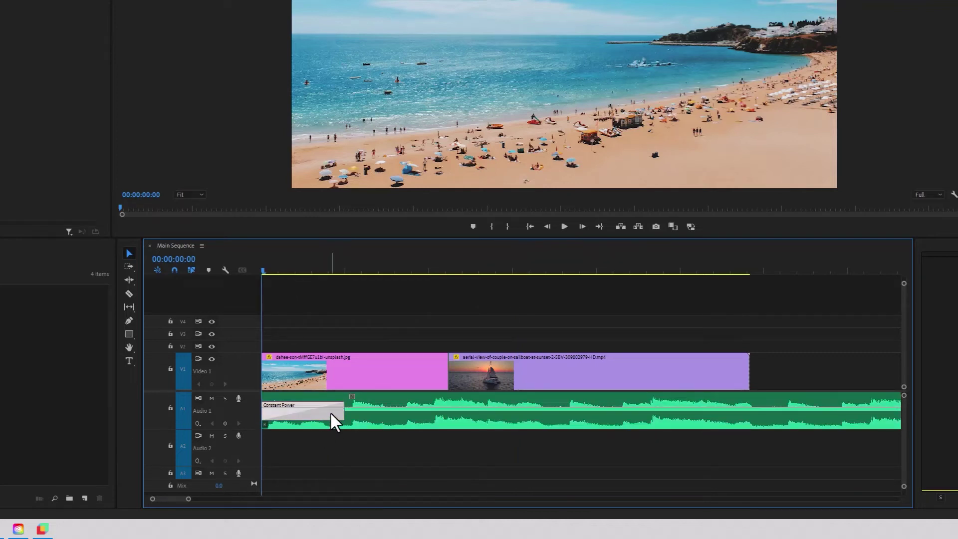
pyautogui.moveTo(342, 411); pyautogui.dragTo(447, 408)
pyautogui.click(457, 296)
pyautogui.press('space')
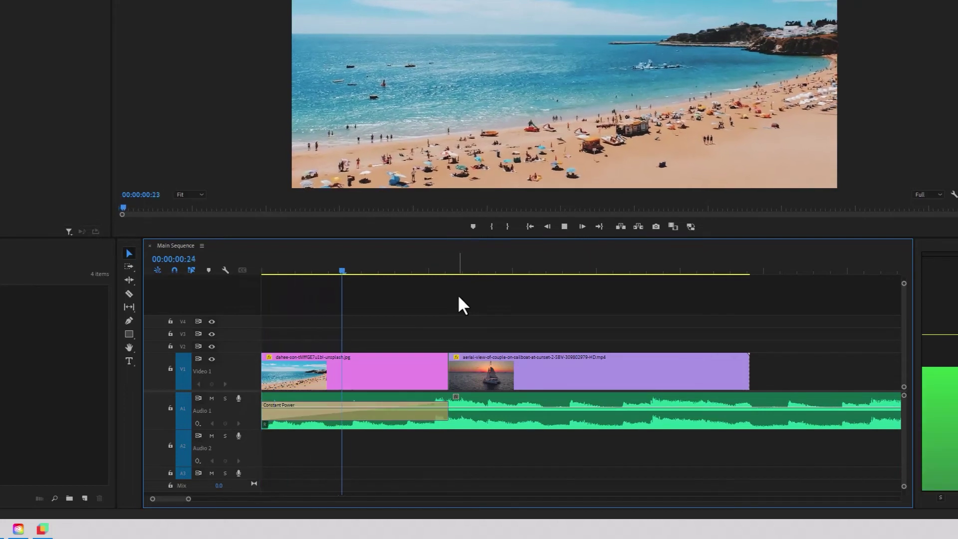
pyautogui.press('space')
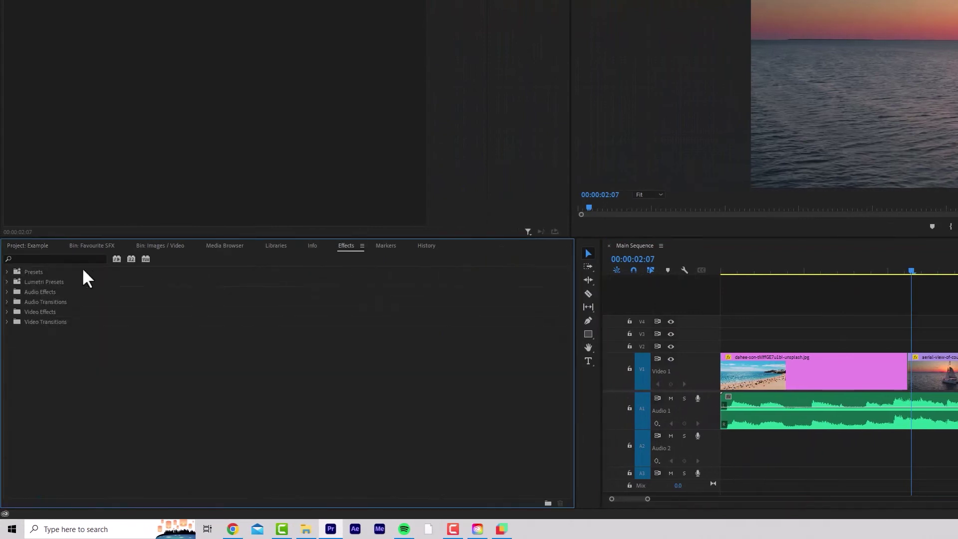
# Apply a Constant Power crossfade from Effects to the music's start and adjust its length
pyautogui.click(85, 259)
pyautogui.write('constan')
pyautogui.moveTo(63, 332); pyautogui.dragTo(735, 407)
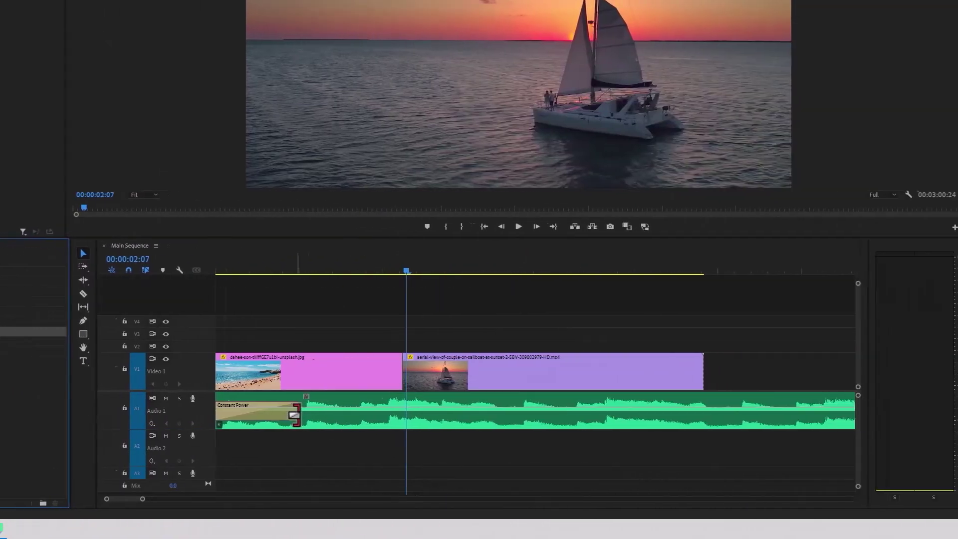
pyautogui.moveTo(805, 415); pyautogui.dragTo(904, 408)
pyautogui.moveTo(381, 408); pyautogui.dragTo(281, 408)
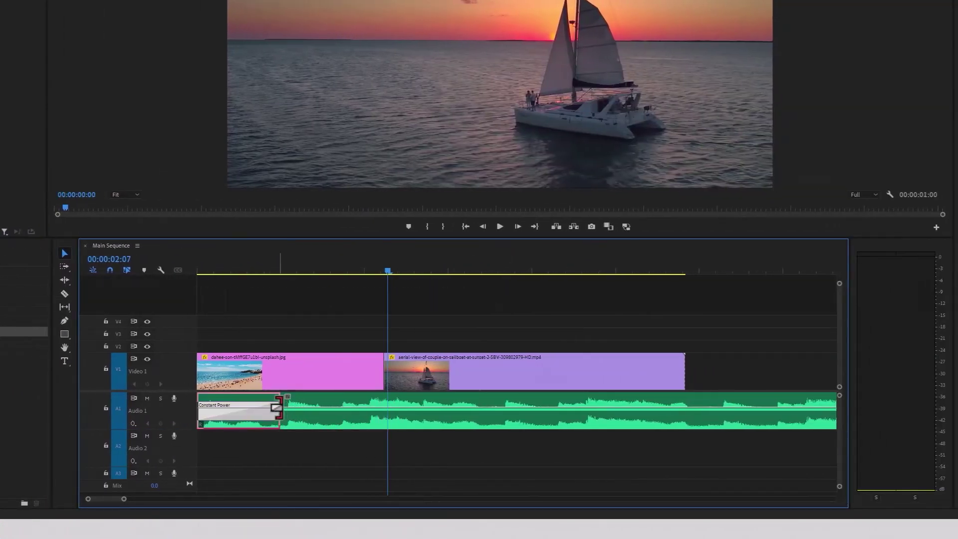
pyautogui.click(261, 418)
pyautogui.click(15, 380)
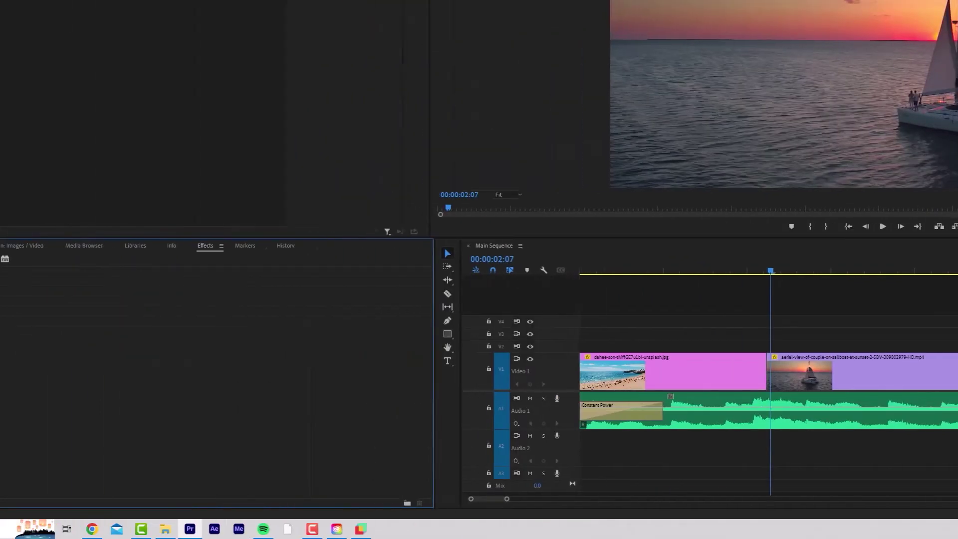
# Place a Cross Dissolve between the beach and sailboat clips on V1 and preview from the start
pyautogui.click(79, 259)
pyautogui.write('cross')
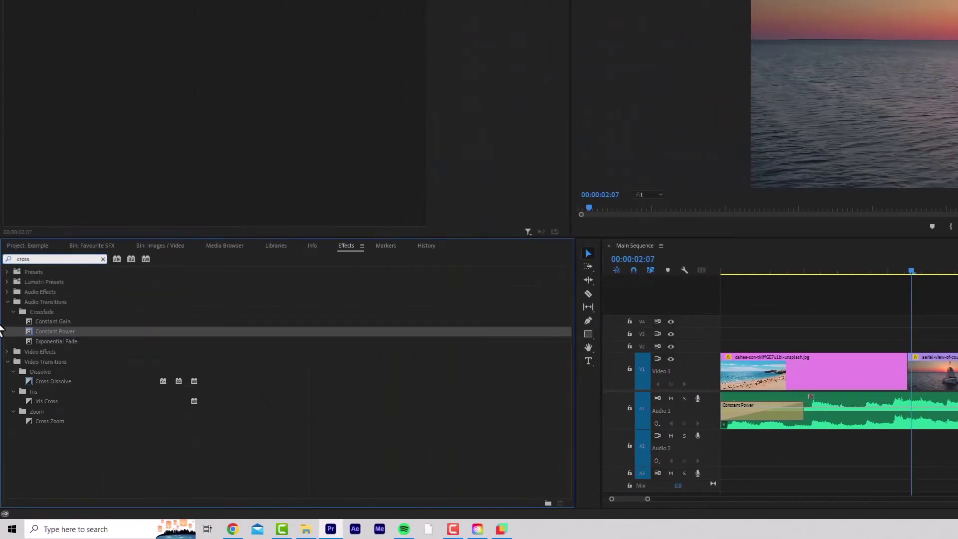
pyautogui.moveTo(80, 382); pyautogui.dragTo(915, 381)
pyautogui.moveTo(466, 382)
pyautogui.mouseDown()
pyautogui.moveTo(454, 381)
pyautogui.moveTo(465, 389)
pyautogui.mouseUp()
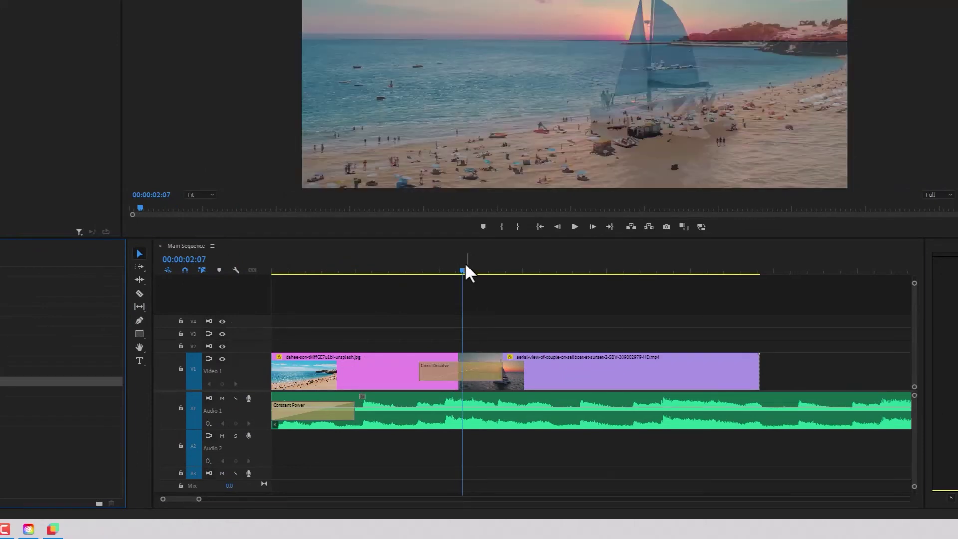
pyautogui.moveTo(465, 267); pyautogui.dragTo(237, 278)
pyautogui.press('space')
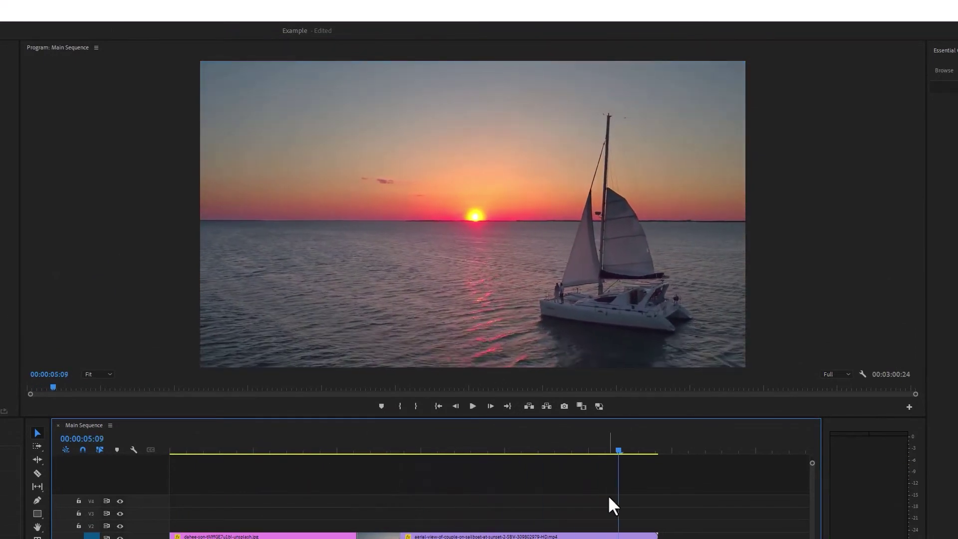
# Stop playback and switch to the Color workspace
pyautogui.press('space')
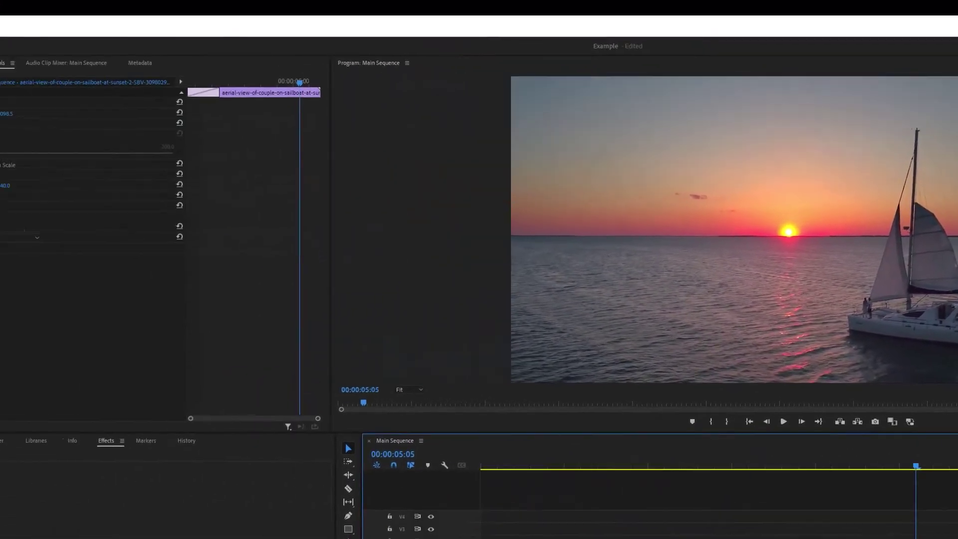
pyautogui.click(0, 31)
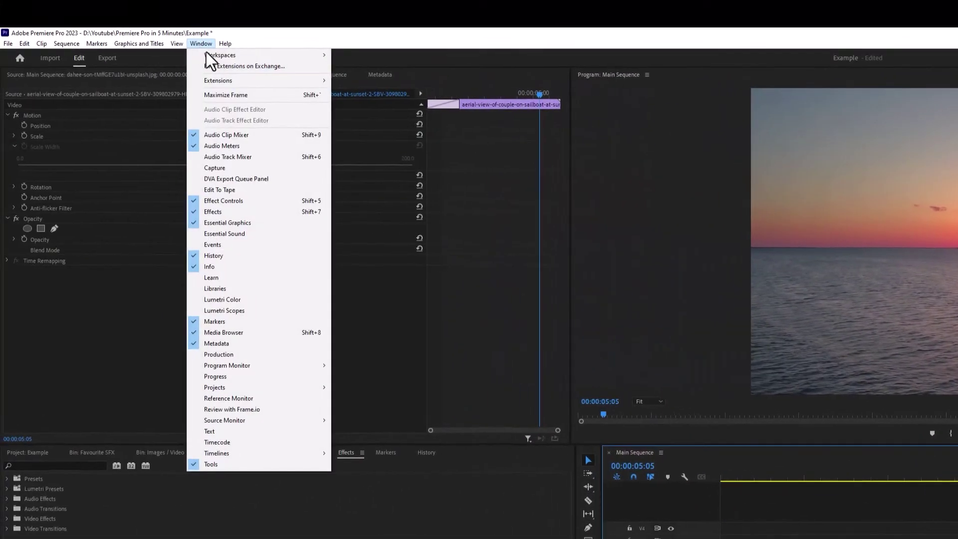
pyautogui.moveTo(0, 43)
pyautogui.click(412, 99)
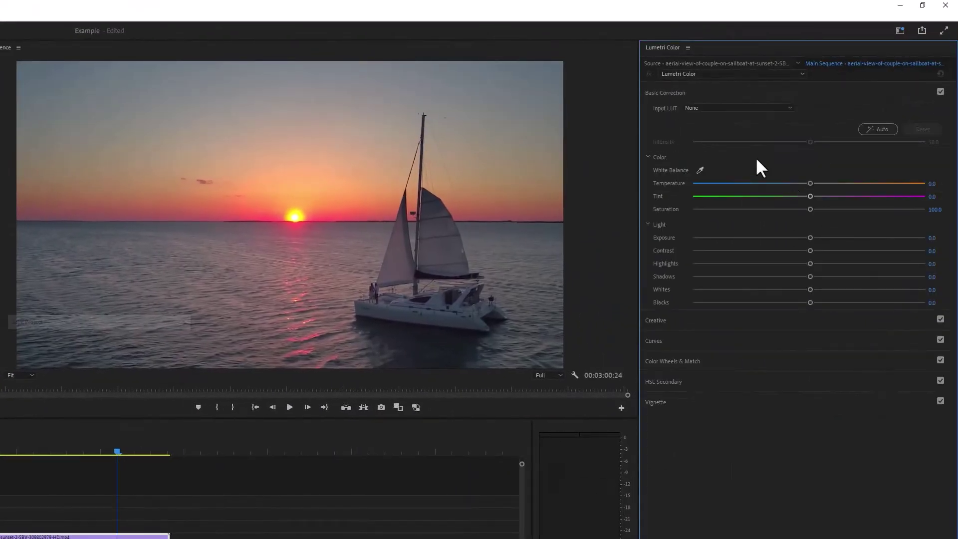
# Try Exposure and Temperature on the sailboat clip, reset them, then expand Creative, Curves and Basic Correction
pyautogui.moveTo(810, 238)
pyautogui.mouseDown()
pyautogui.moveTo(824, 238)
pyautogui.moveTo(820, 223)
pyautogui.mouseUp()
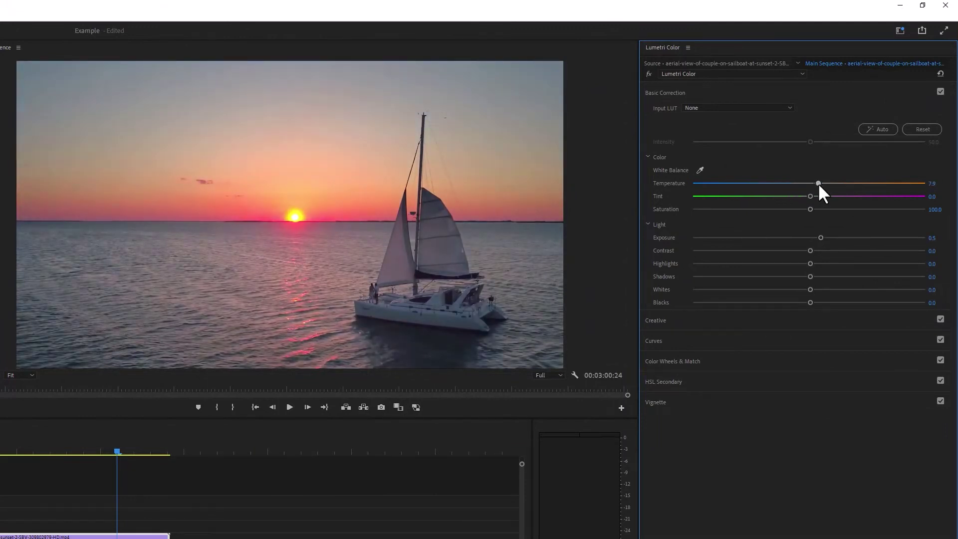
pyautogui.moveTo(819, 182); pyautogui.dragTo(738, 214)
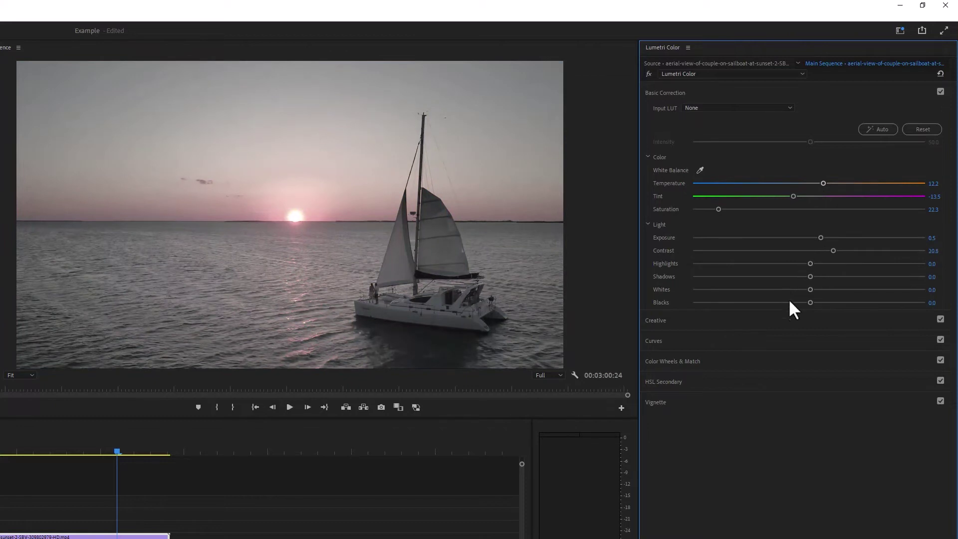
pyautogui.click(909, 130)
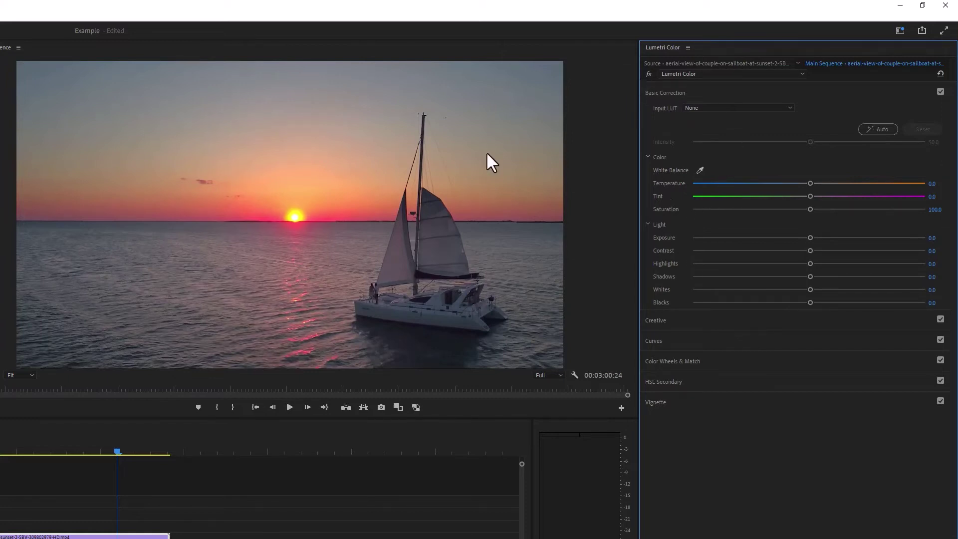
pyautogui.click(644, 321)
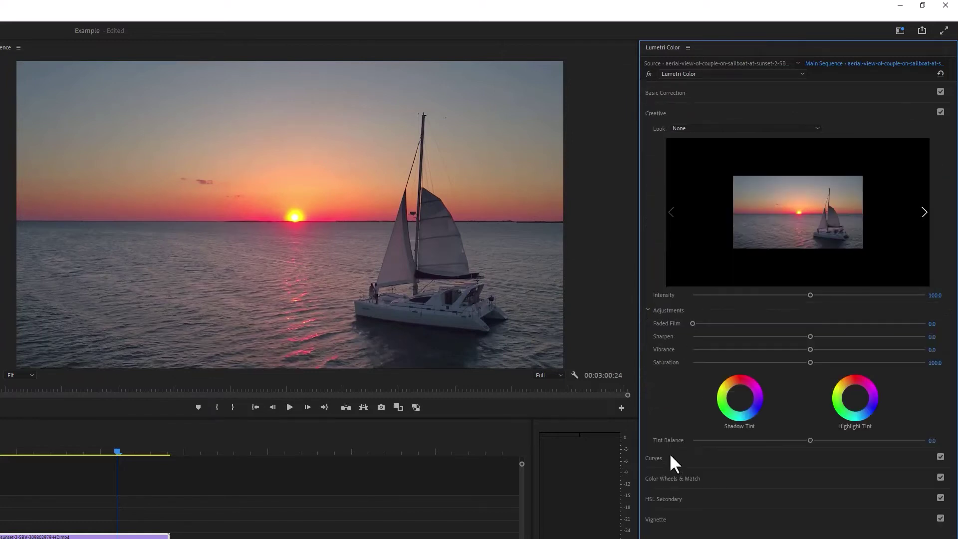
pyautogui.click(661, 457)
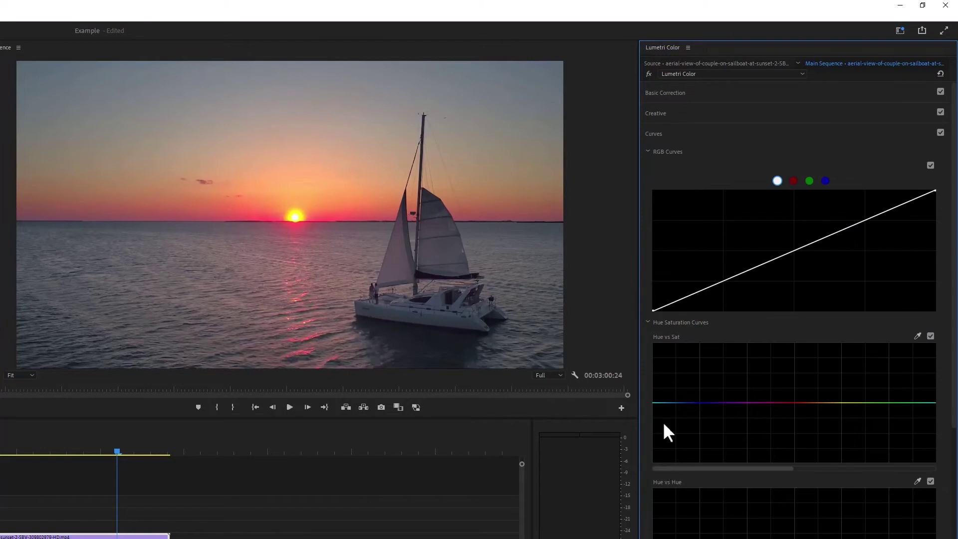
pyautogui.click(682, 93)
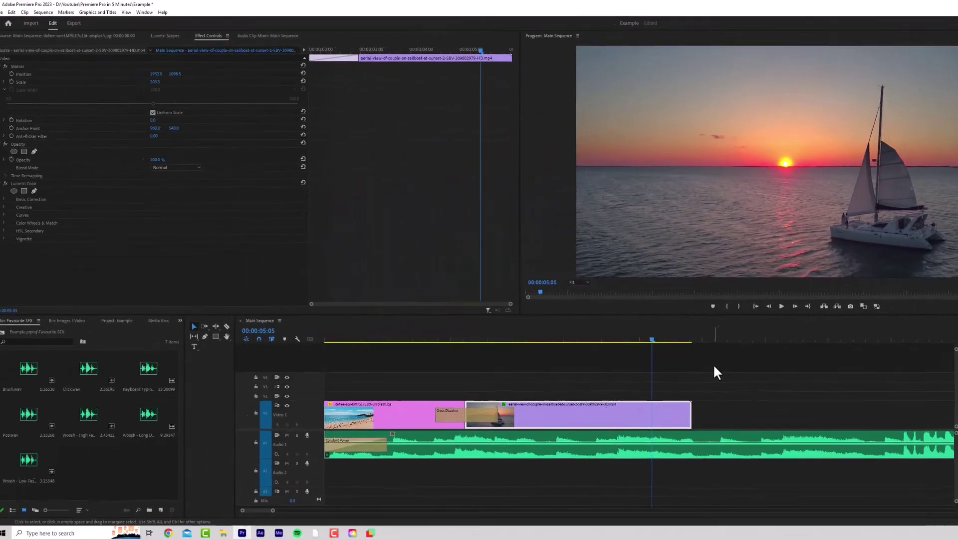
# Bring video (1).mp4 into the sequence and set Default Media Scaling to 'Set to frame size' in Media preferences
pyautogui.moveTo(716, 370); pyautogui.dragTo(665, 418)
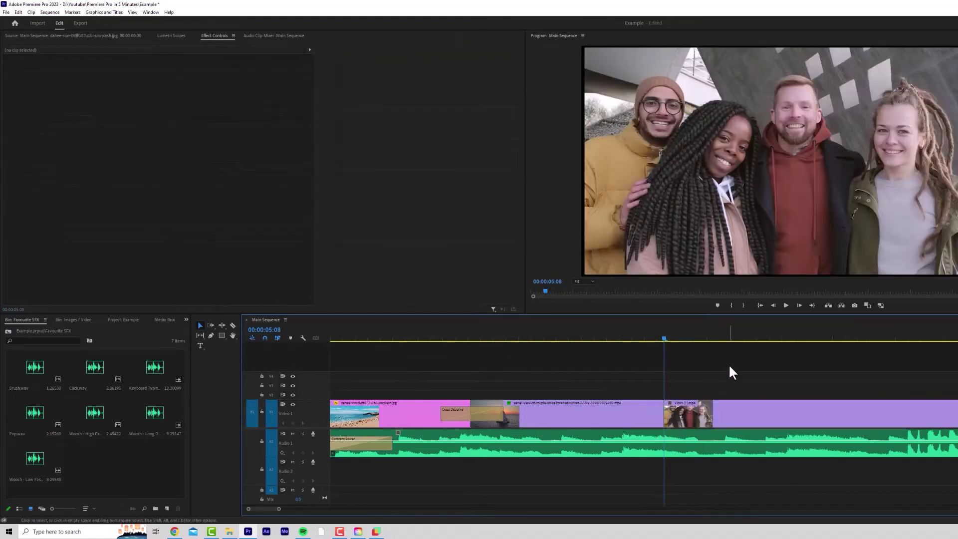
pyautogui.click(702, 408)
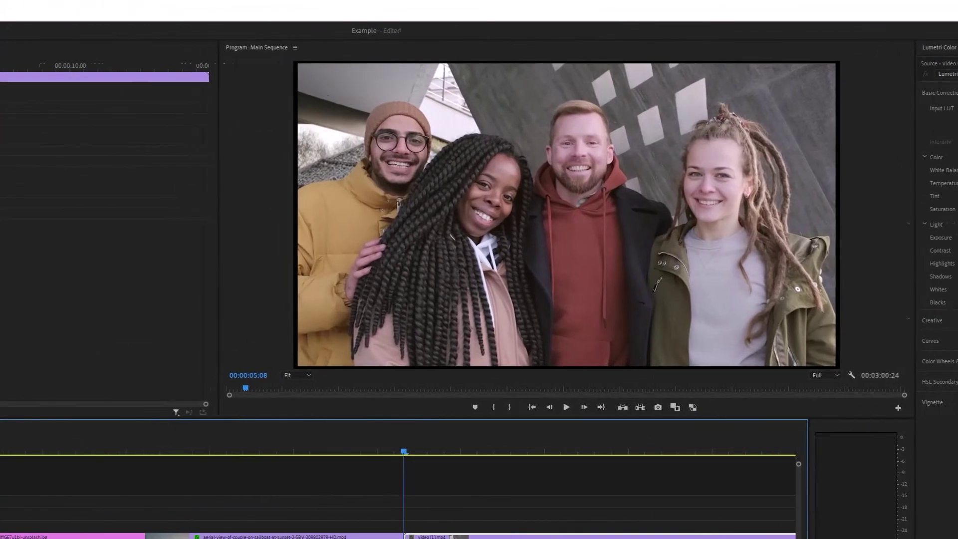
pyautogui.click(24, 16)
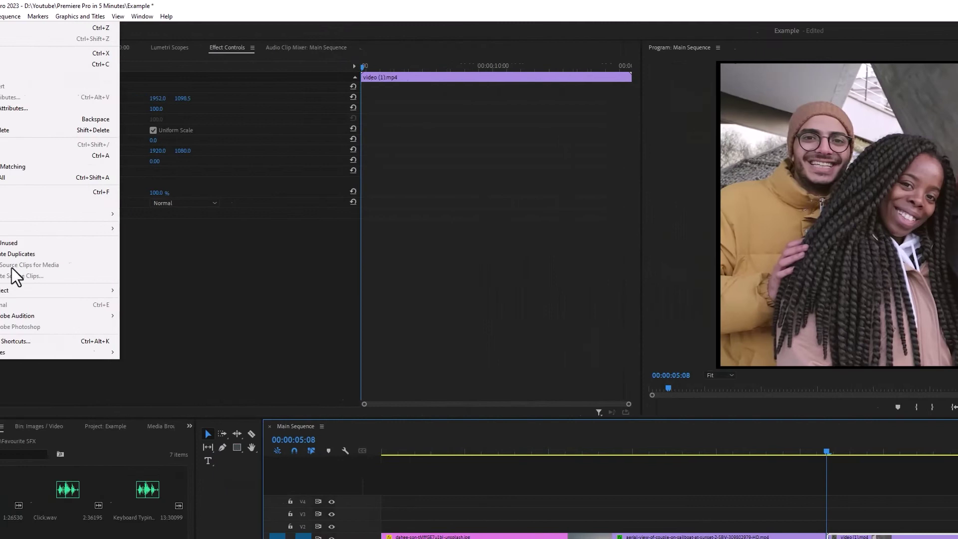
pyautogui.moveTo(82, 352)
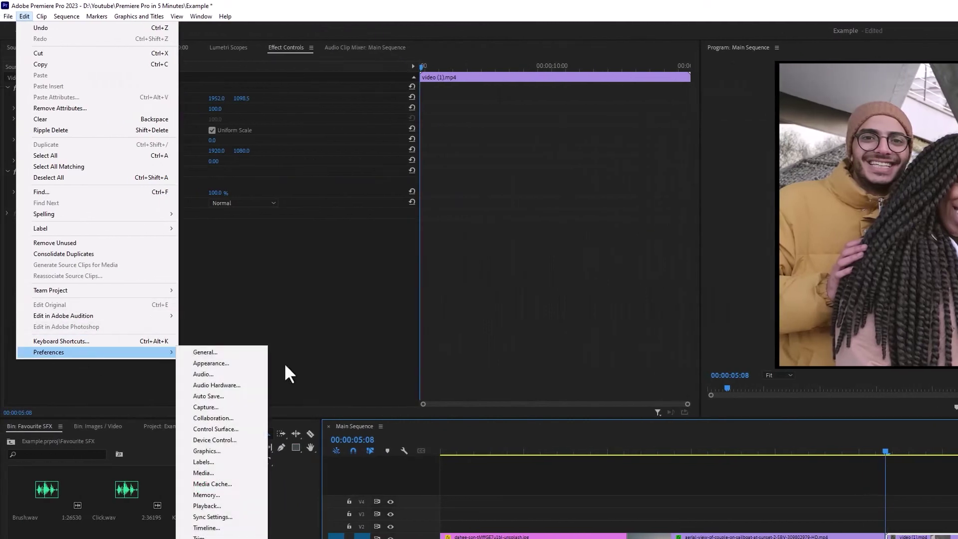
pyautogui.click(214, 473)
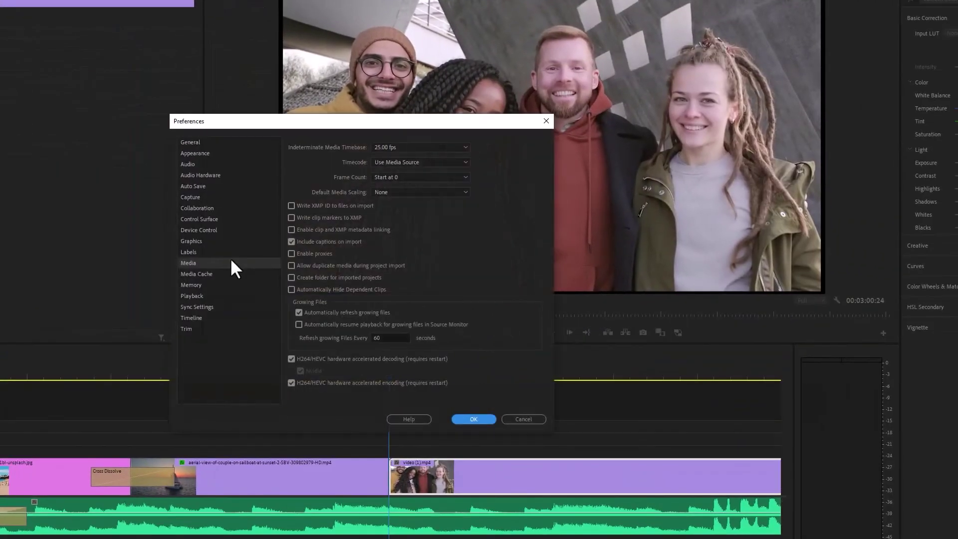
pyautogui.click(457, 199)
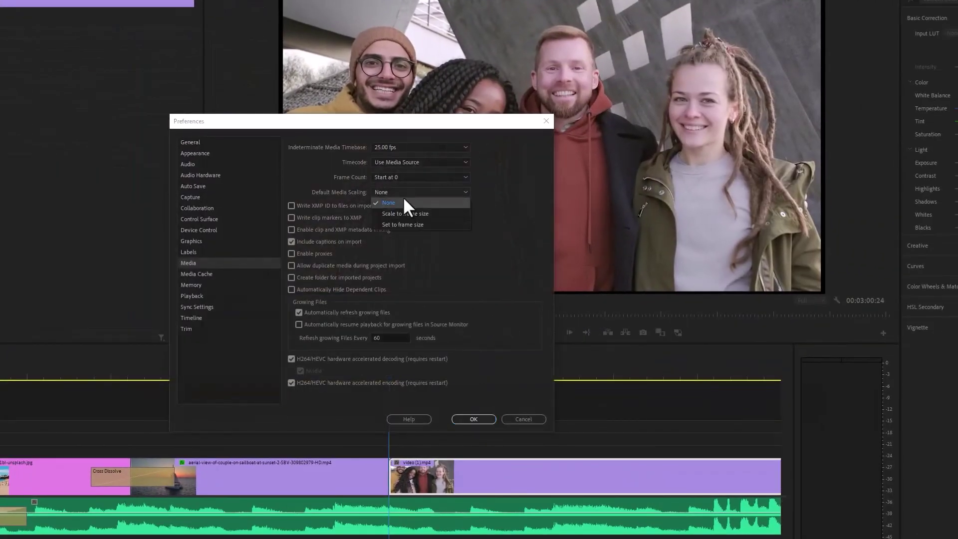
pyautogui.click(404, 224)
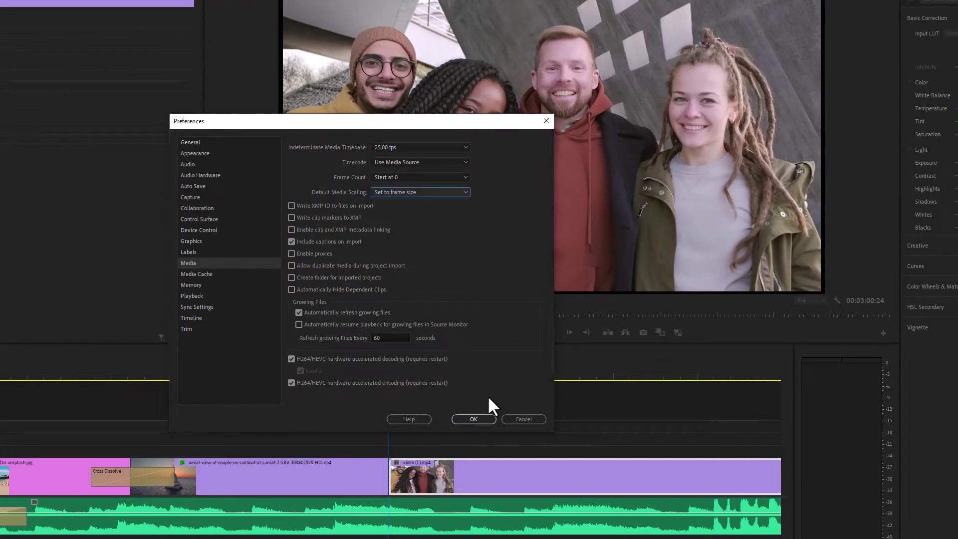
pyautogui.click(471, 419)
# Re-add video (1).mp4 to V1 and close the gap after the sailboat clip
pyautogui.moveTo(304, 284); pyautogui.dragTo(699, 477)
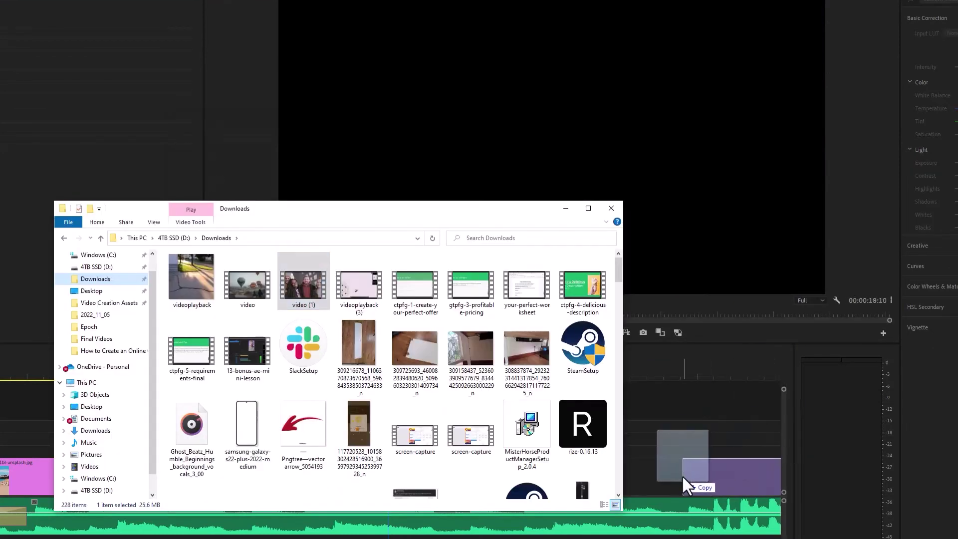
pyautogui.click(707, 380)
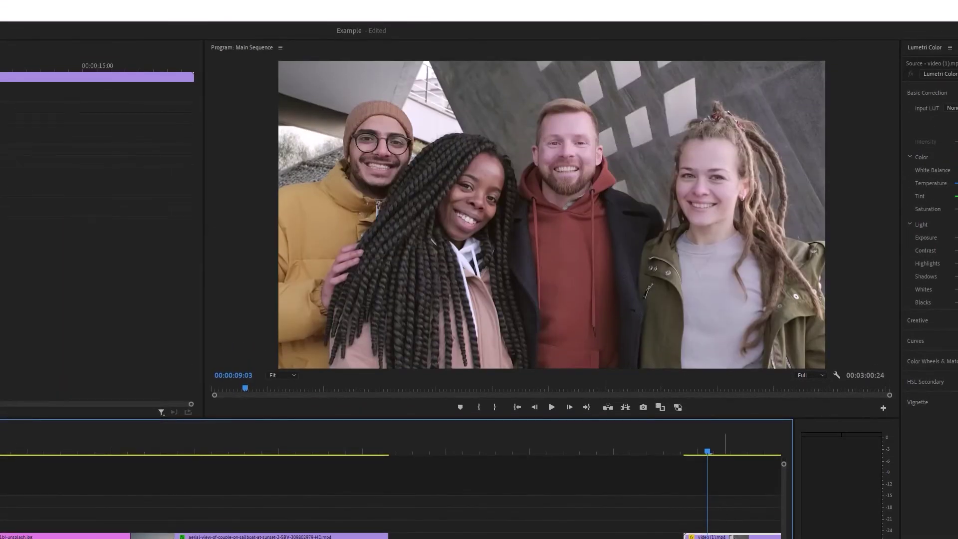
pyautogui.moveTo(725, 536); pyautogui.dragTo(426, 465)
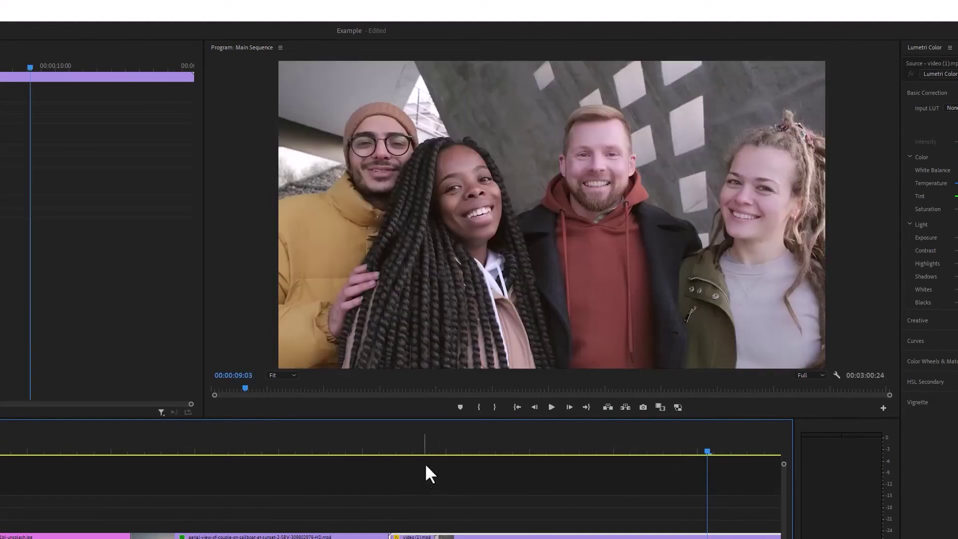
pyautogui.click(426, 442)
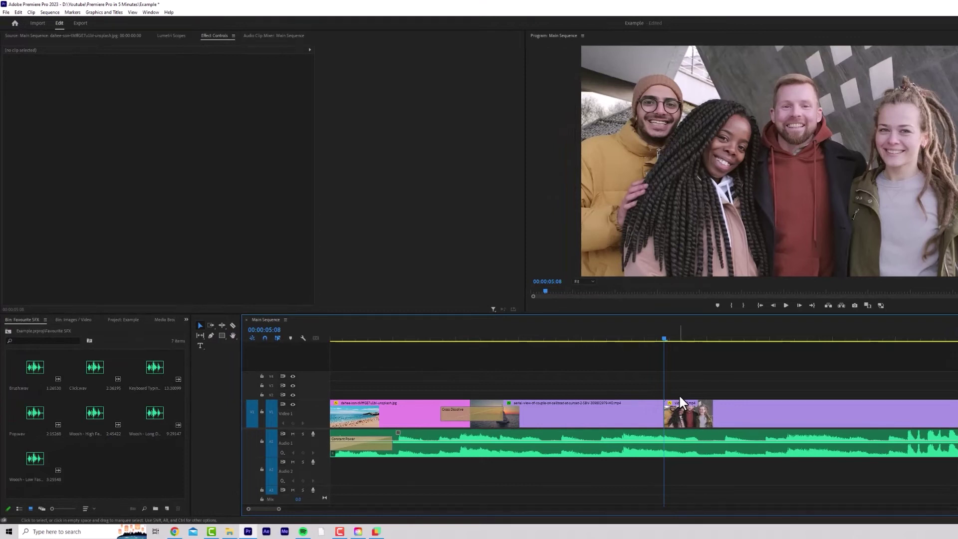
# Open the Premiere Composer extension, dock it among the top panels, and show Starter Pack transitions
pyautogui.click(160, 13)
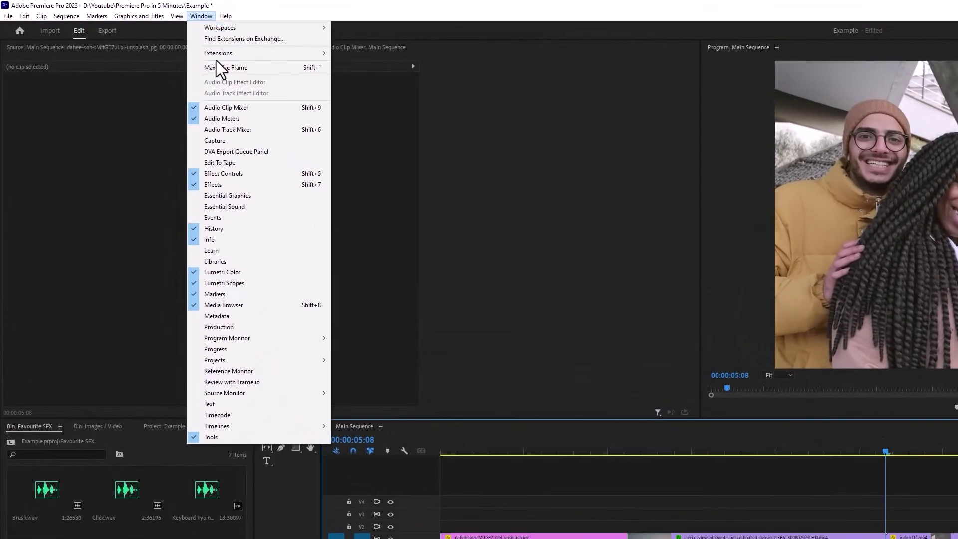
pyautogui.moveTo(175, 44)
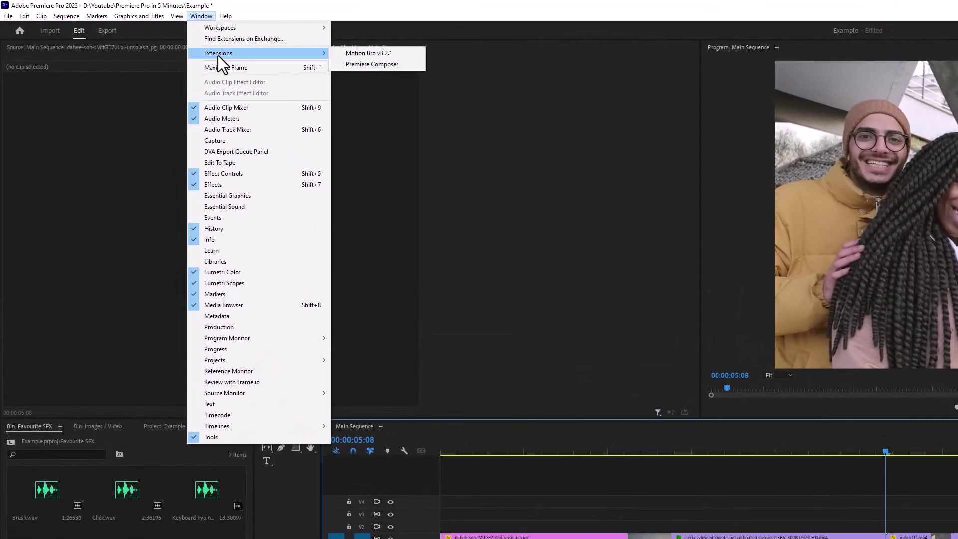
pyautogui.click(405, 64)
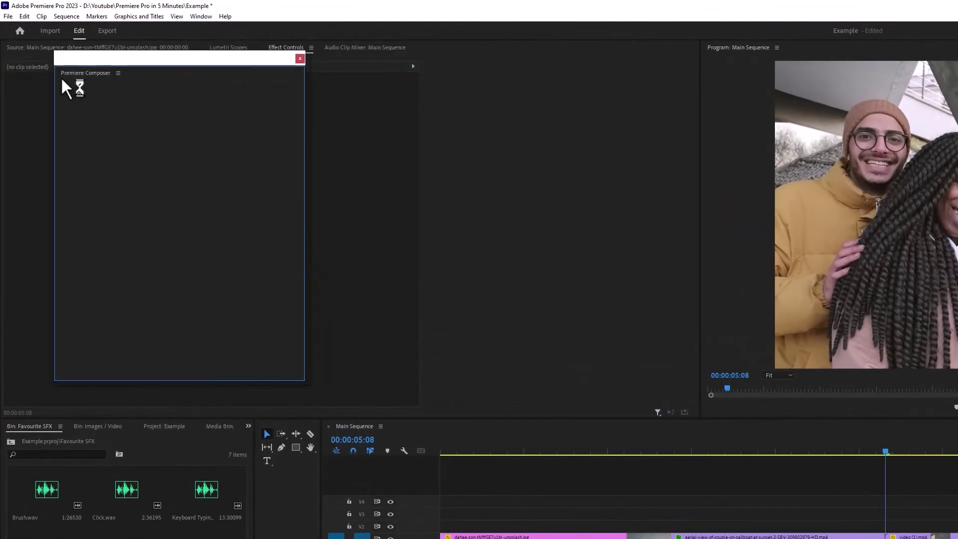
pyautogui.moveTo(62, 80); pyautogui.dragTo(427, 46)
pyautogui.click(52, 117)
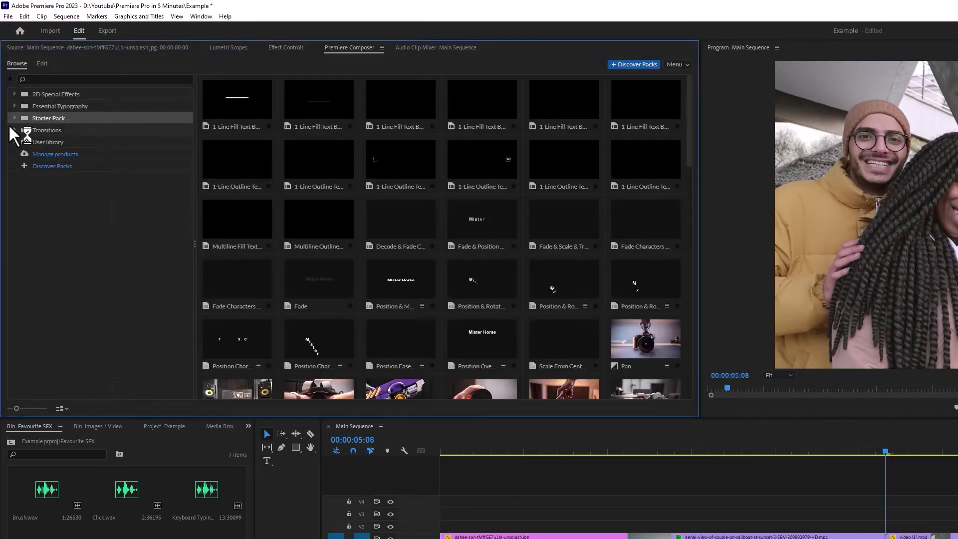
pyautogui.click(14, 118)
pyautogui.click(73, 154)
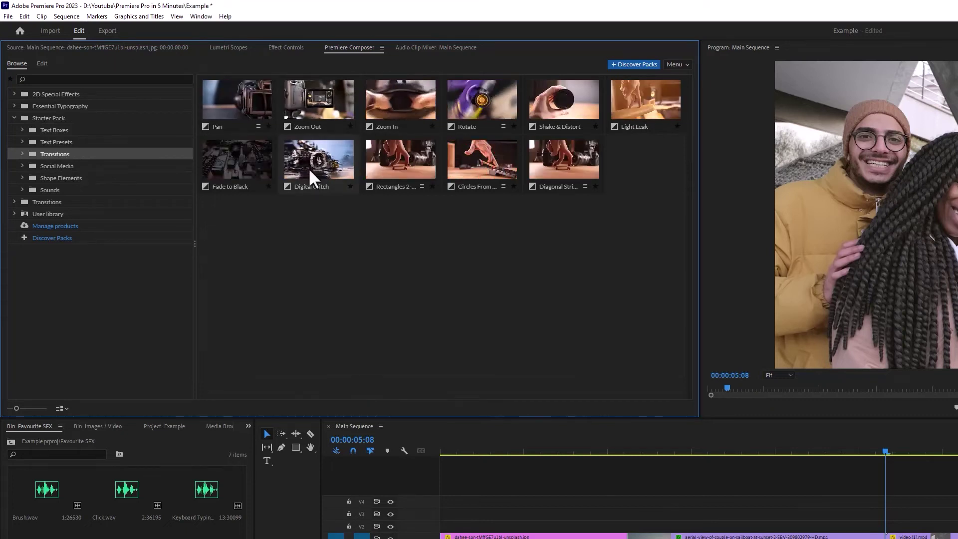
# Add the Zoom Out transition at the 00:00:05:08 cut and play it back
pyautogui.click(324, 105)
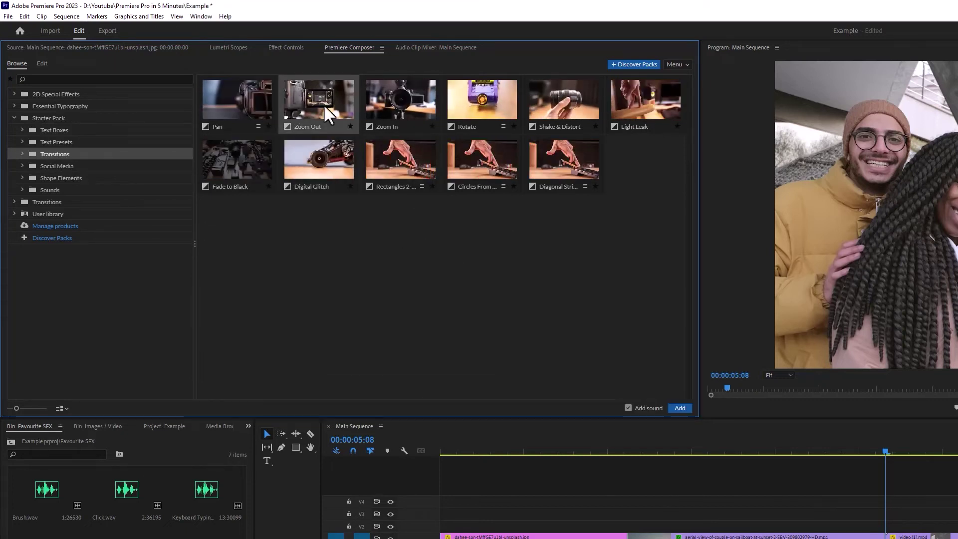
pyautogui.click(674, 408)
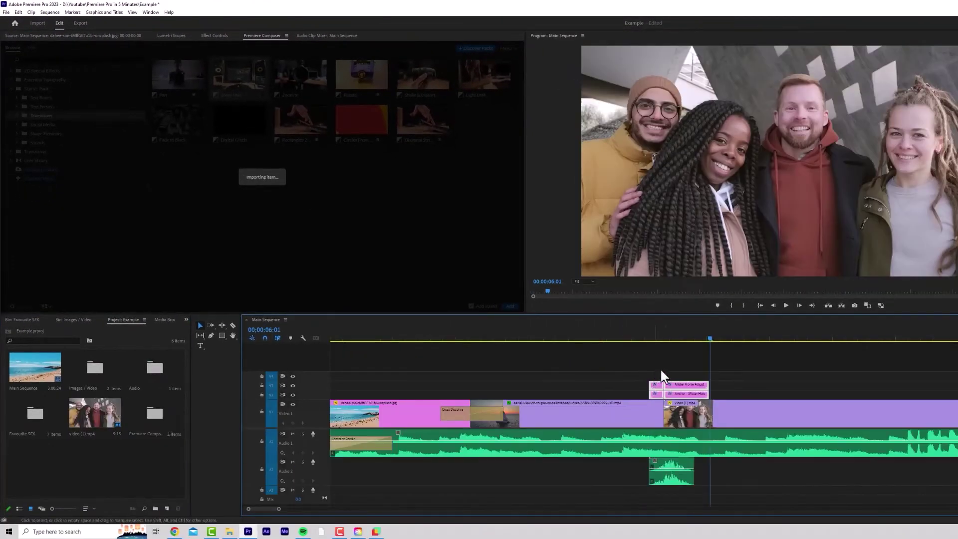
pyautogui.click(664, 340)
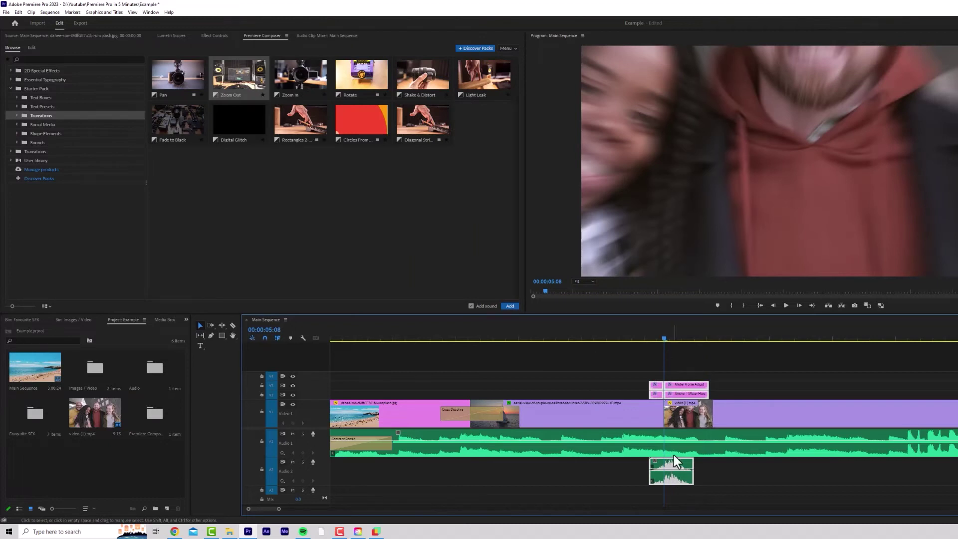
pyautogui.click(704, 372)
pyautogui.click(590, 340)
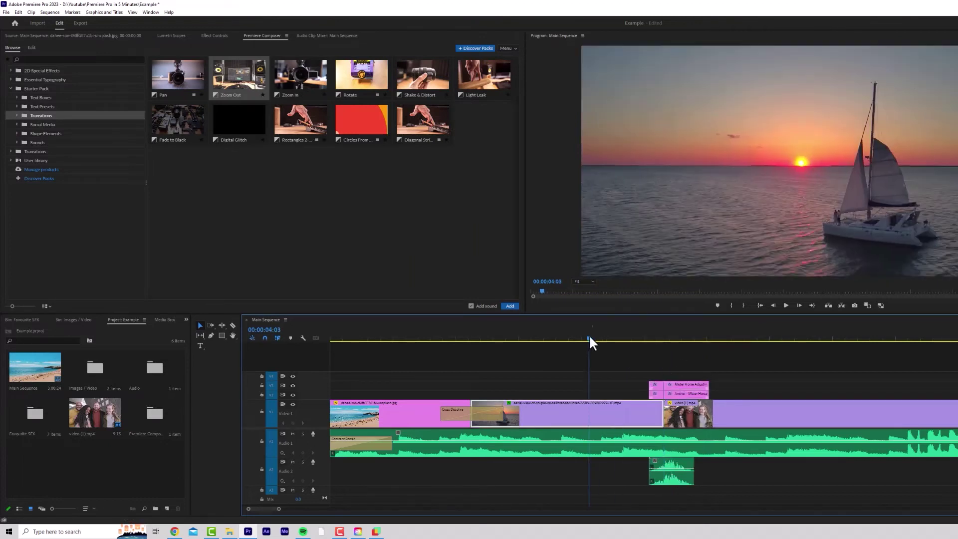
pyautogui.press('space')
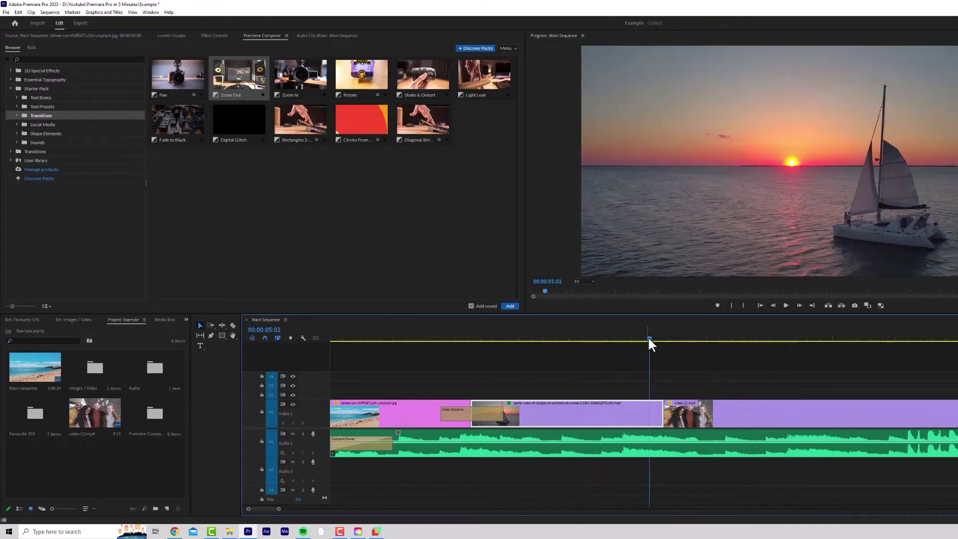
# Add the Light Leak preset at the 05:08 cut and select the light leak clip
pyautogui.moveTo(649, 338); pyautogui.dragTo(665, 340)
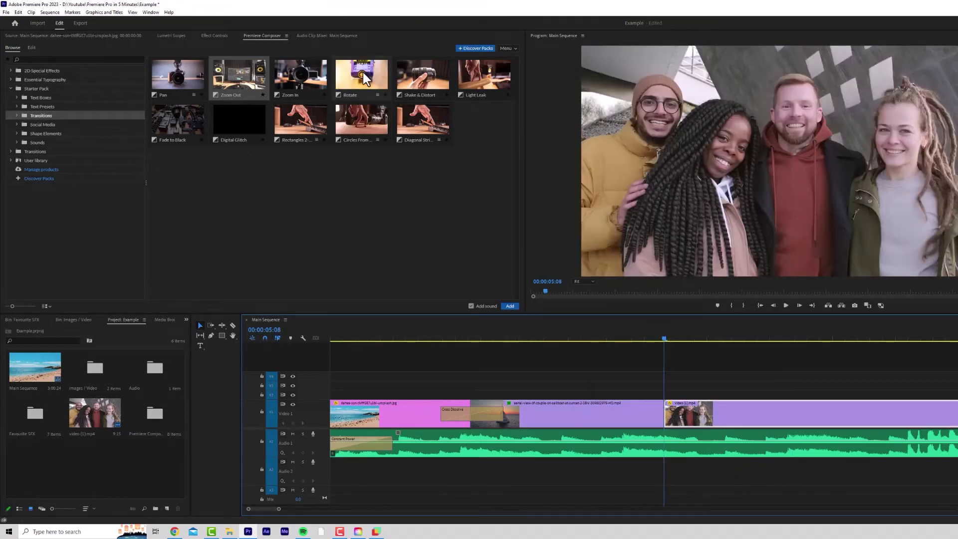
pyautogui.click(435, 78)
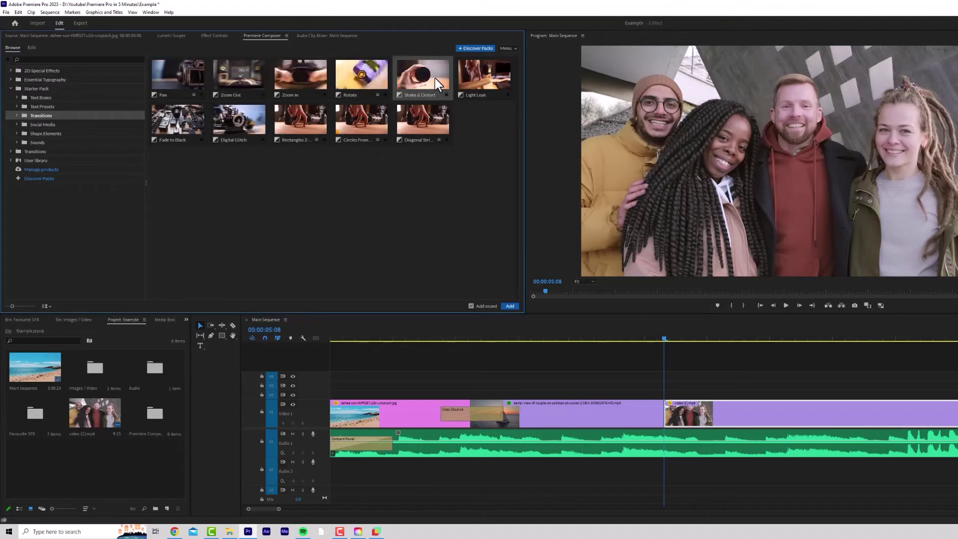
pyautogui.click(483, 79)
pyautogui.click(510, 306)
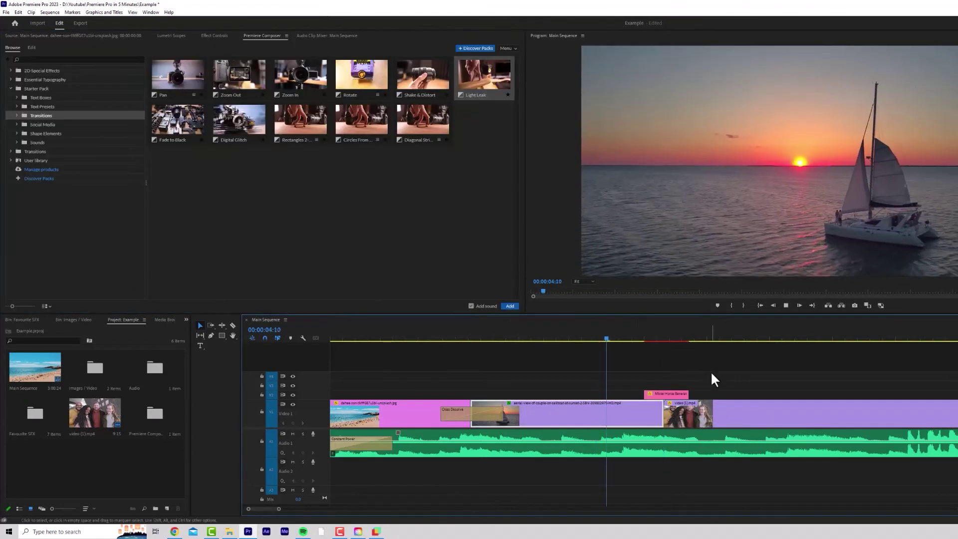
pyautogui.press('space')
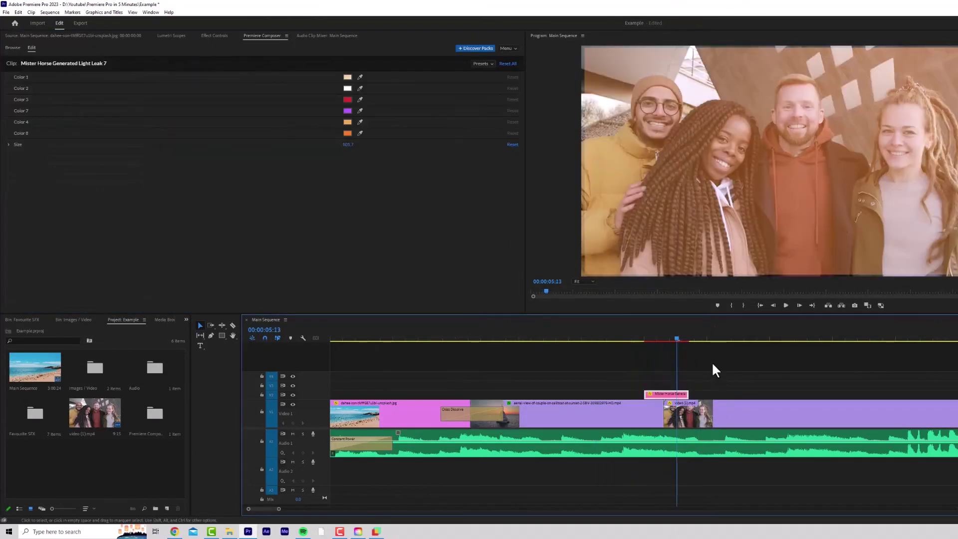
pyautogui.click(685, 394)
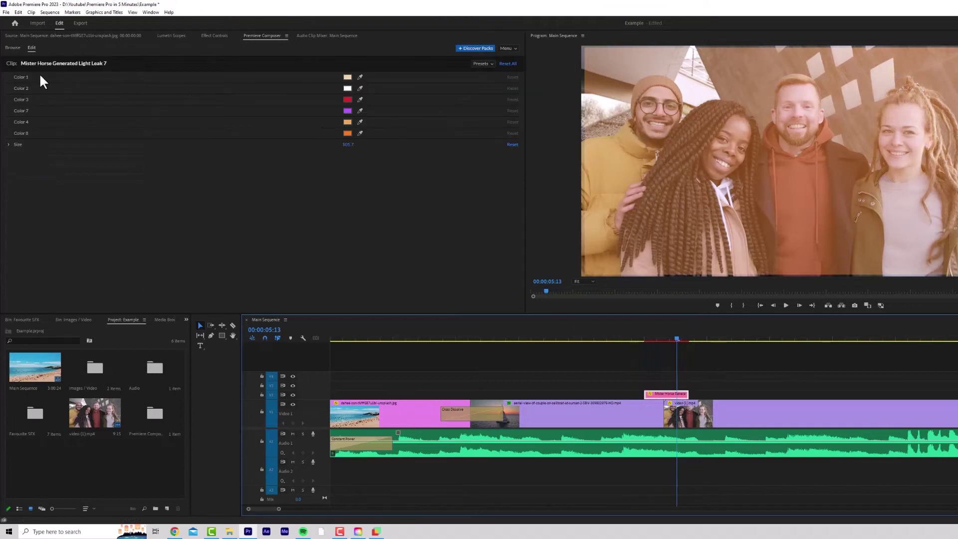
# Recolour the light leak with Color 7 green and Color 4 purple
pyautogui.click(344, 109)
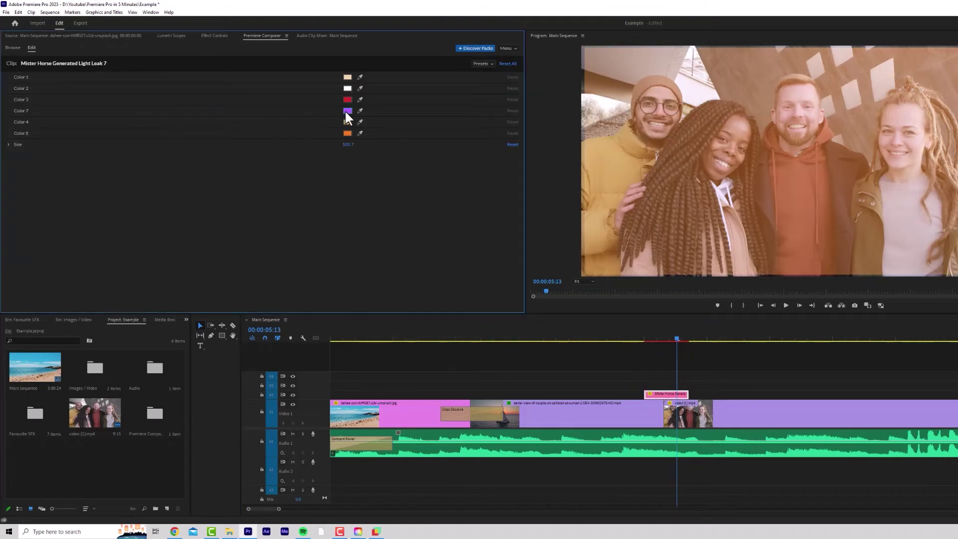
pyautogui.click(314, 175)
pyautogui.moveTo(314, 177); pyautogui.dragTo(313, 134)
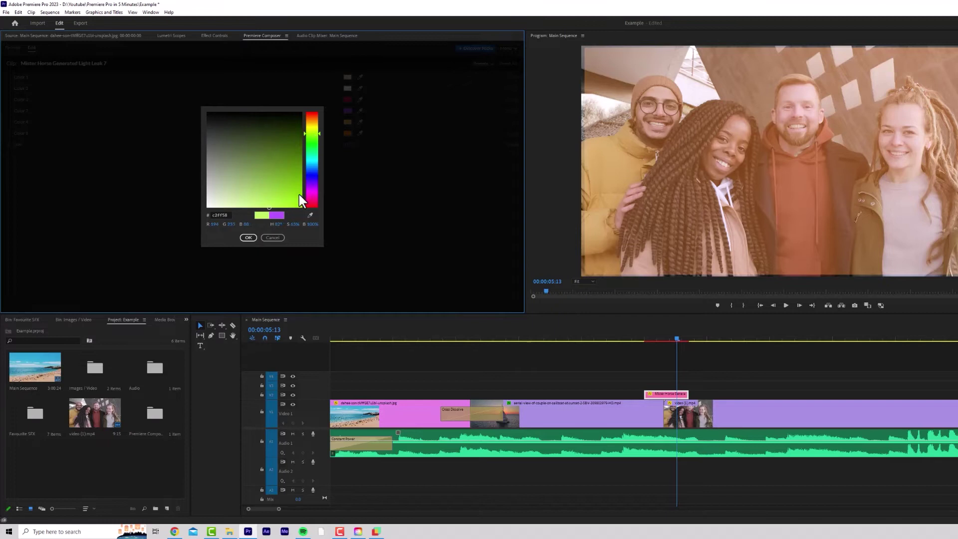
pyautogui.click(248, 237)
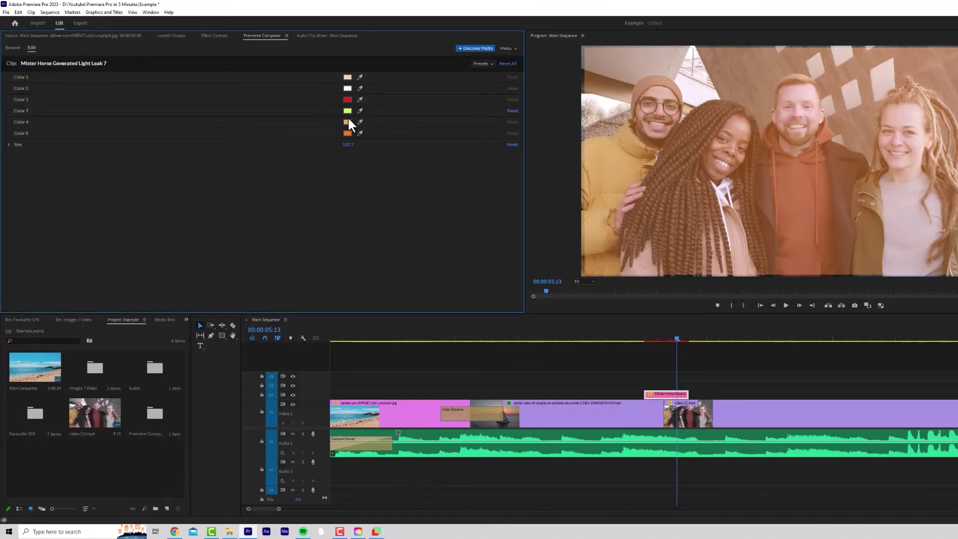
pyautogui.click(347, 122)
pyautogui.click(312, 183)
pyautogui.click(269, 201)
pyautogui.click(248, 238)
pyautogui.click(347, 99)
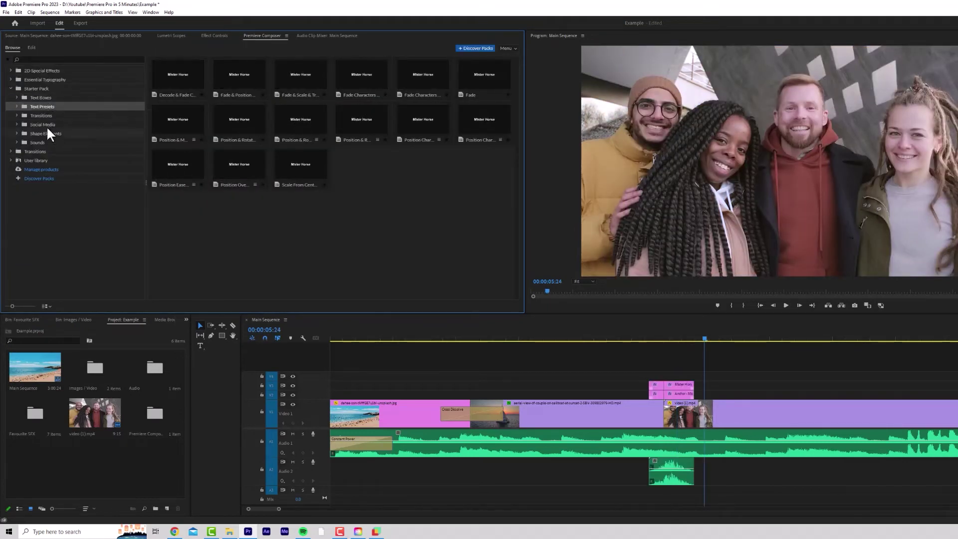
# Add the Starter Pack Social Media 'Youtube - Button' template, preview it, and park the playhead at 00:00:04:23
pyautogui.click(45, 125)
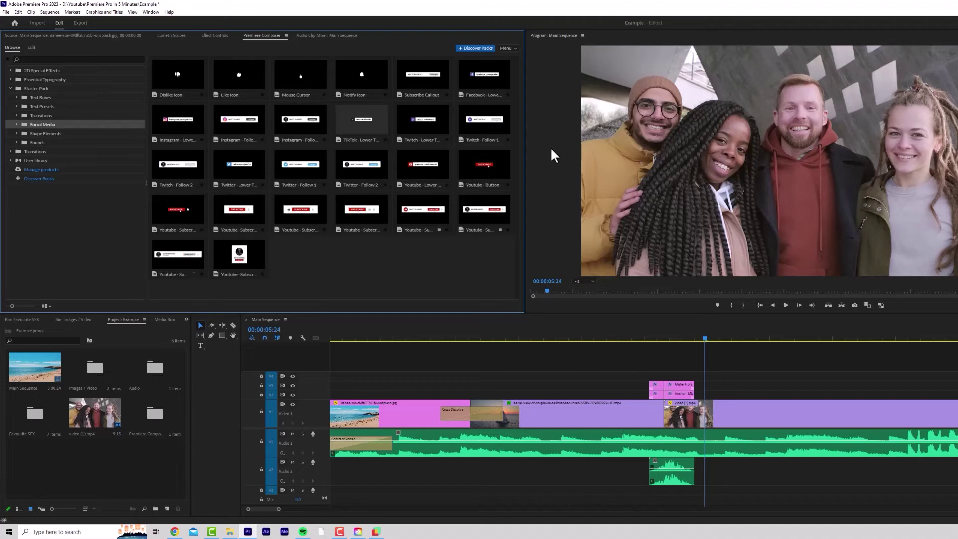
pyautogui.click(498, 186)
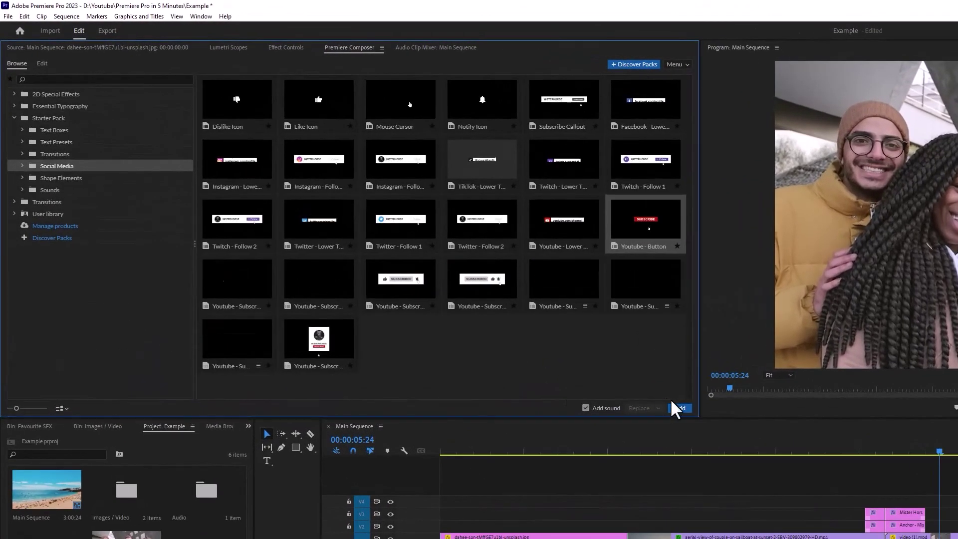
pyautogui.click(679, 408)
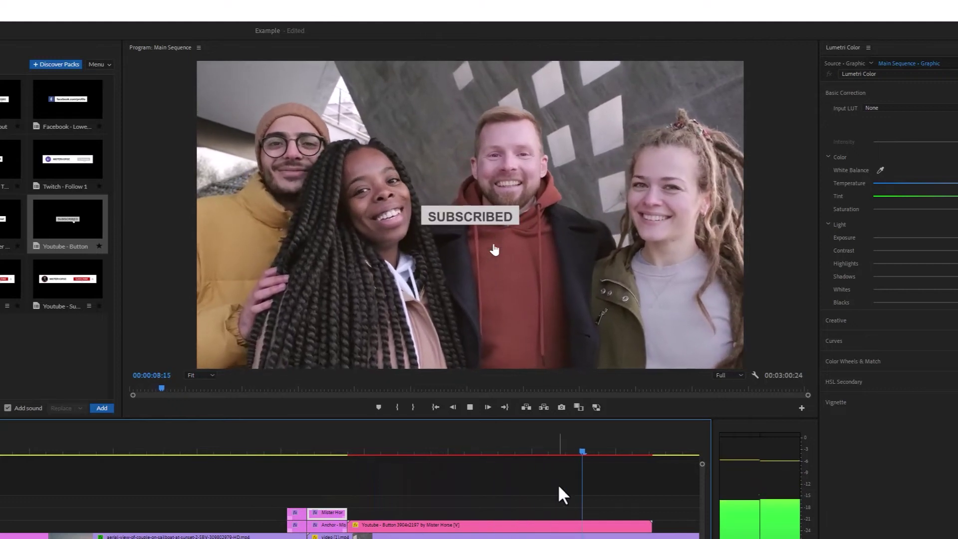
pyautogui.click(590, 452)
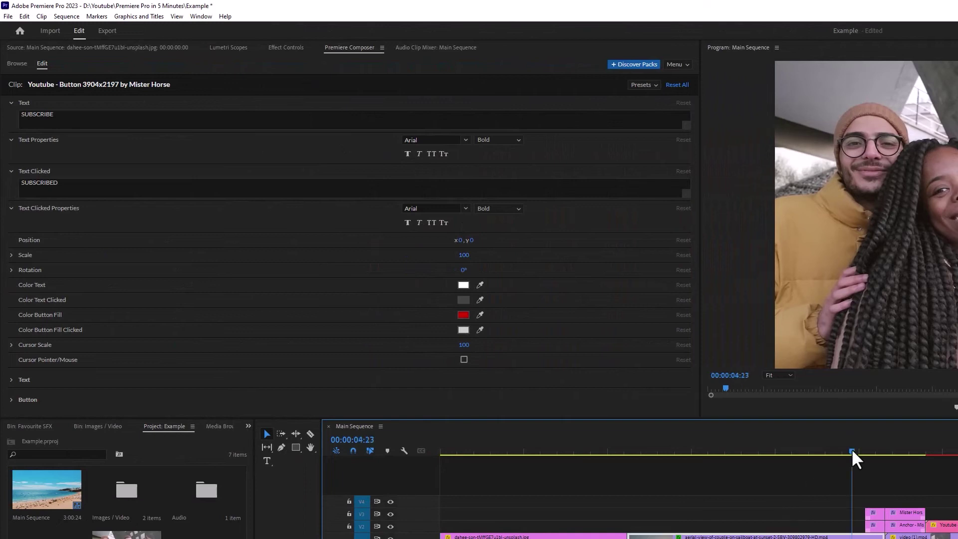
pyautogui.click(852, 452)
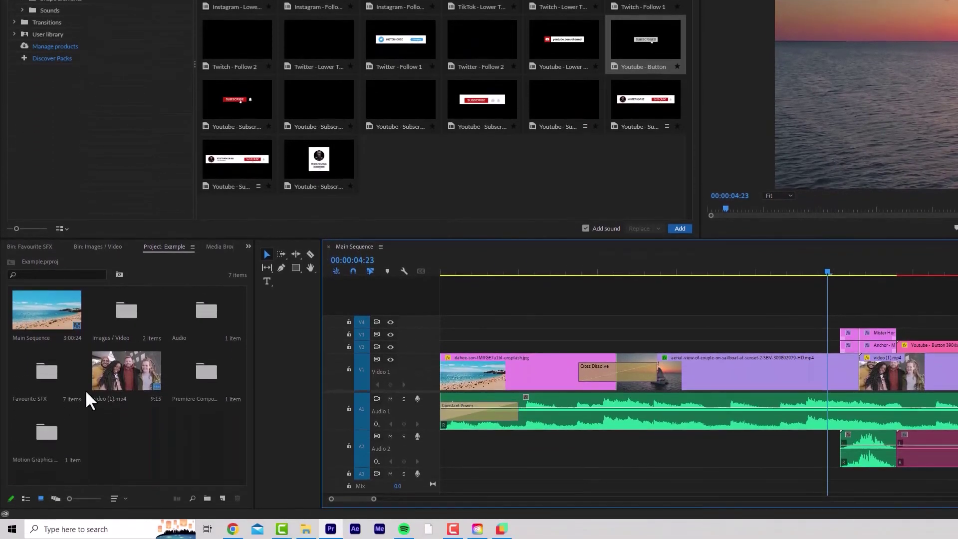
# Place Click.wav from the Favourite SFX bin on Audio 3 at 00:00:07:17, trimmed to just the click
pyautogui.doubleClick(43, 369)
pyautogui.moveTo(127, 312); pyautogui.dragTo(947, 475)
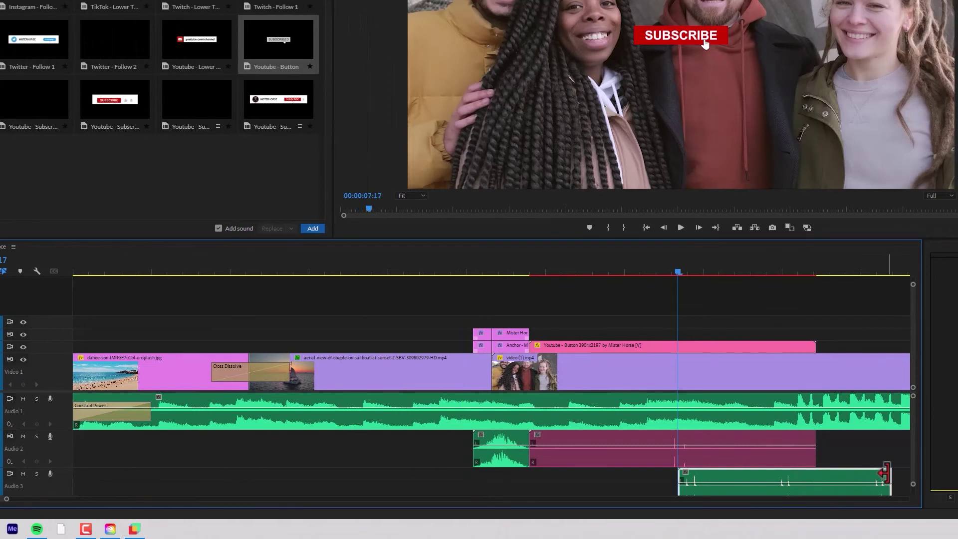
pyautogui.moveTo(882, 480); pyautogui.dragTo(677, 480)
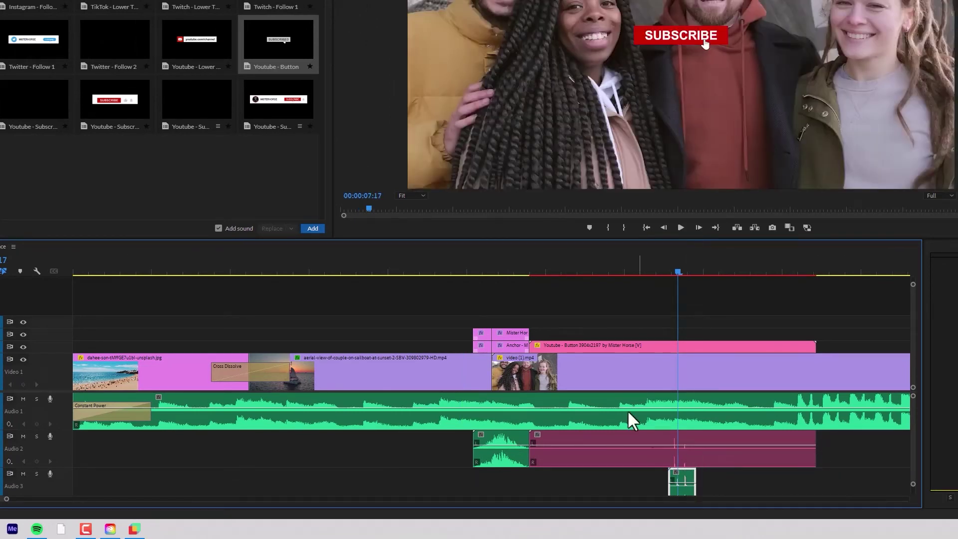
# Remove the Youtube Button's built-in audio while keeping its graphic
pyautogui.click(619, 343)
pyautogui.click(715, 464)
pyautogui.click(624, 349)
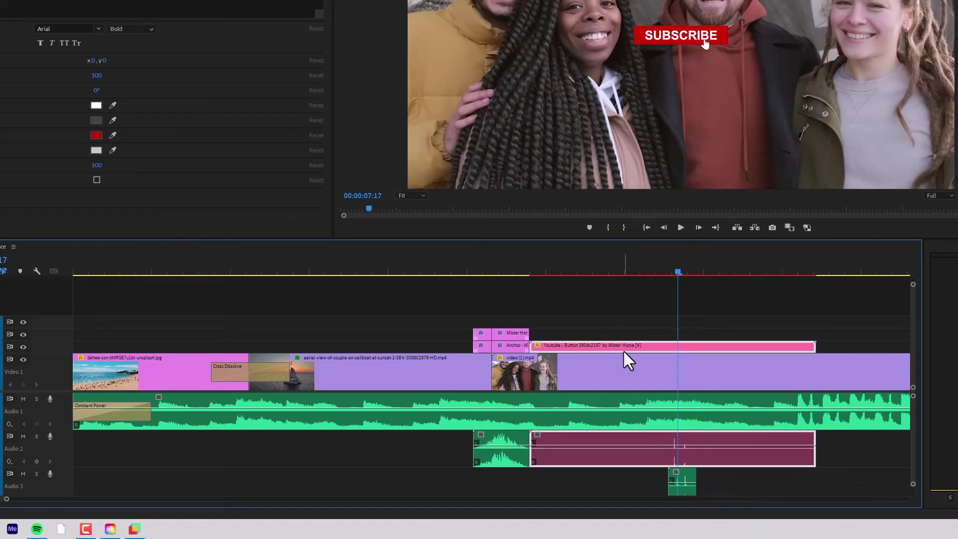
pyautogui.press('Delete')
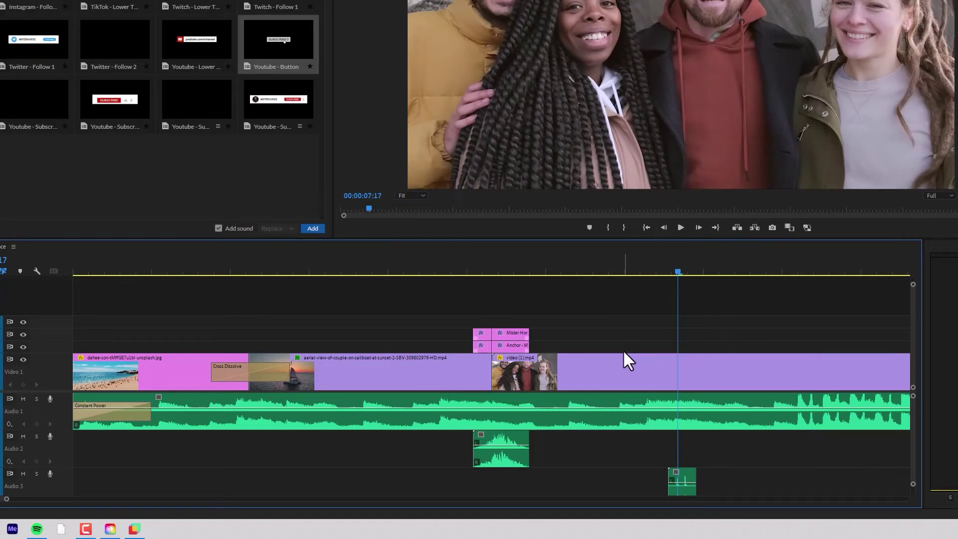
pyautogui.hotkey('ctrl', 'z')
pyautogui.keyDown('alt'); pyautogui.click(640, 454); pyautogui.keyUp('alt')
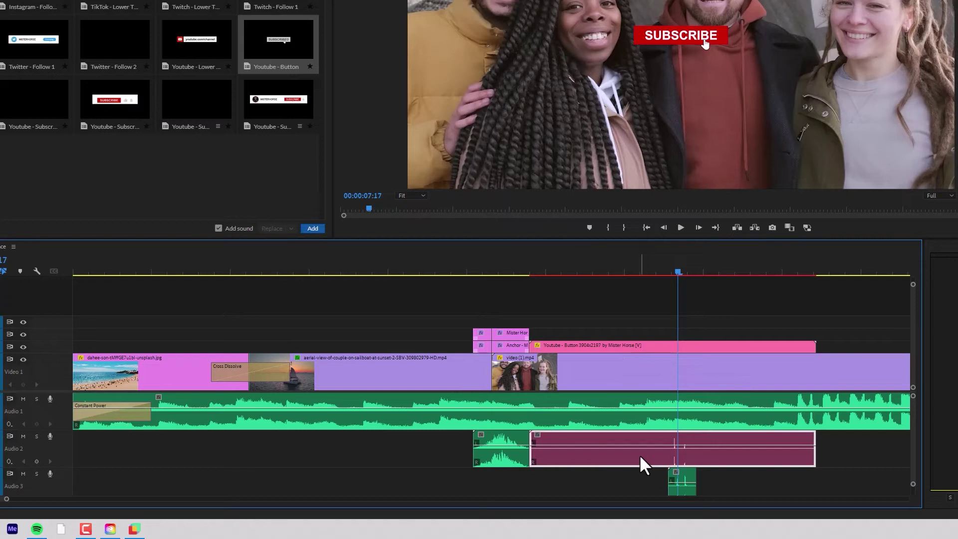
pyautogui.press('Delete')
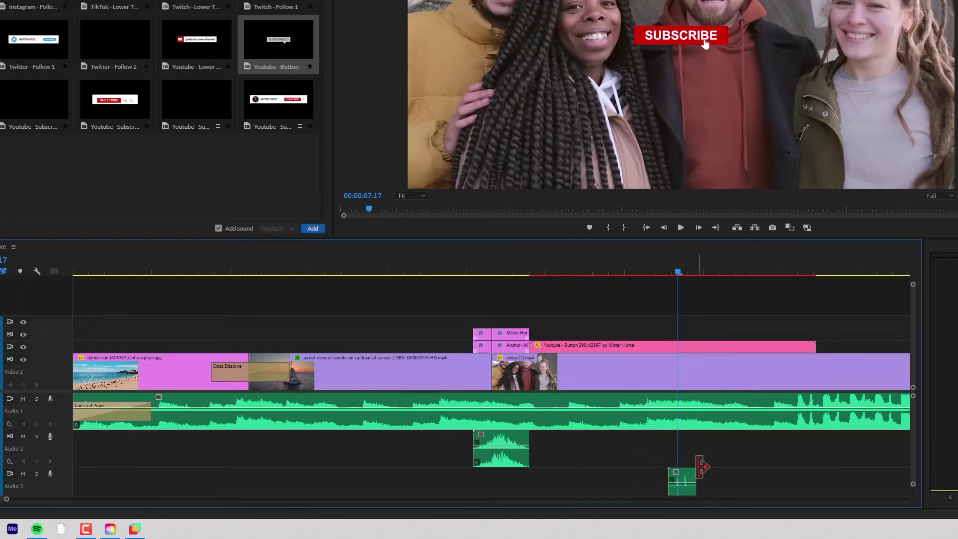
# Move the click sound up to Audio 2 and preview it under the subscribe animation
pyautogui.moveTo(693, 479); pyautogui.dragTo(685, 444)
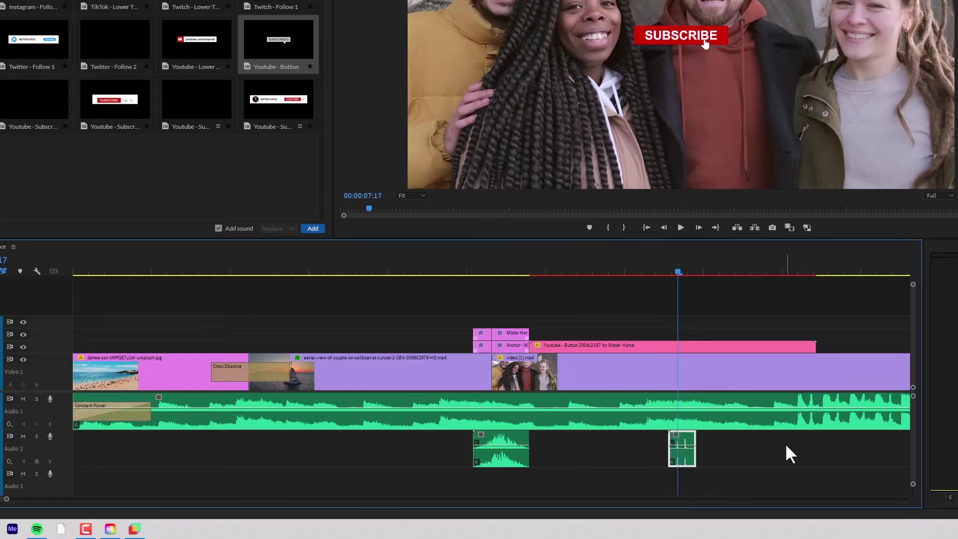
pyautogui.click(783, 442)
pyautogui.click(622, 272)
pyautogui.press('space')
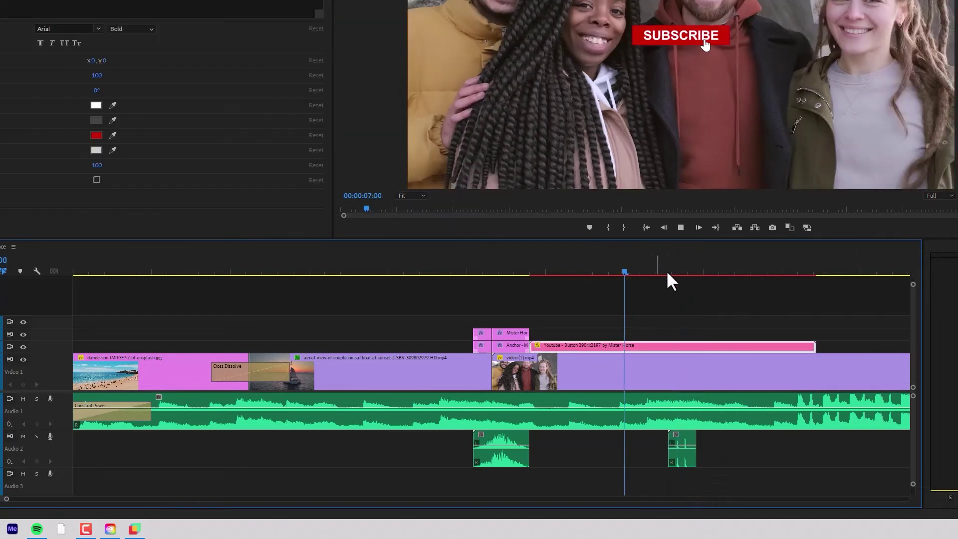
pyautogui.press('space')
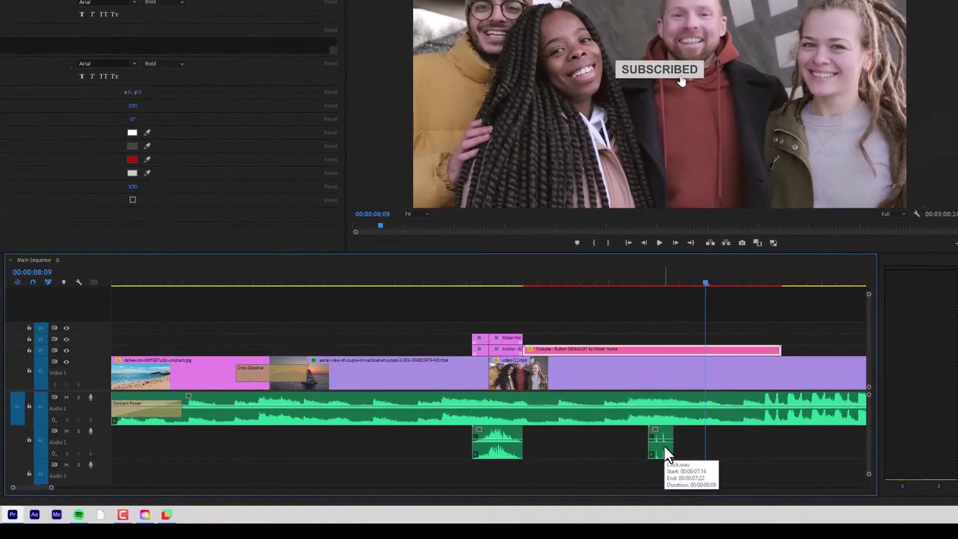
# Scrub back to the sailboat clip at 04:02 and launch After Effects
pyautogui.click(112, 78)
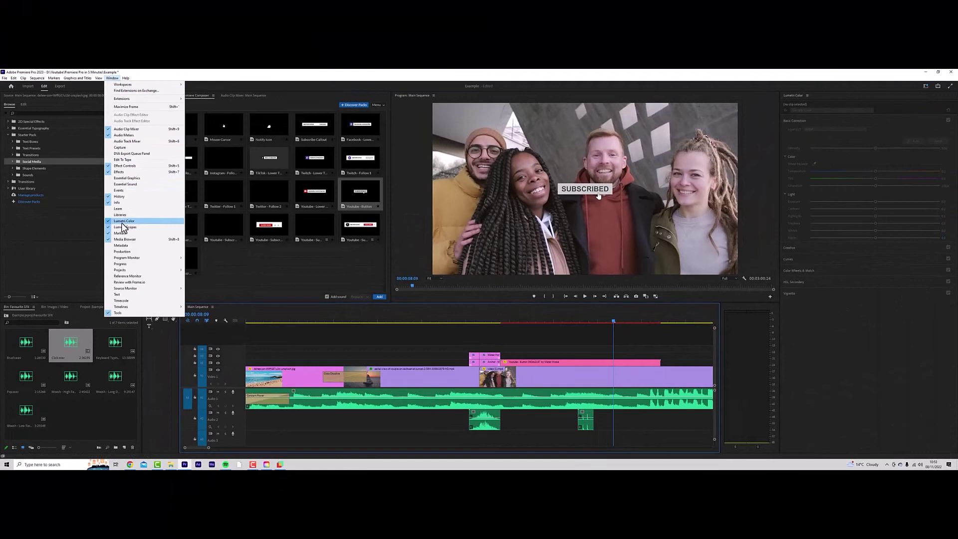
pyautogui.click(433, 362)
pyautogui.click(507, 338)
pyautogui.moveTo(516, 321); pyautogui.dragTo(425, 325)
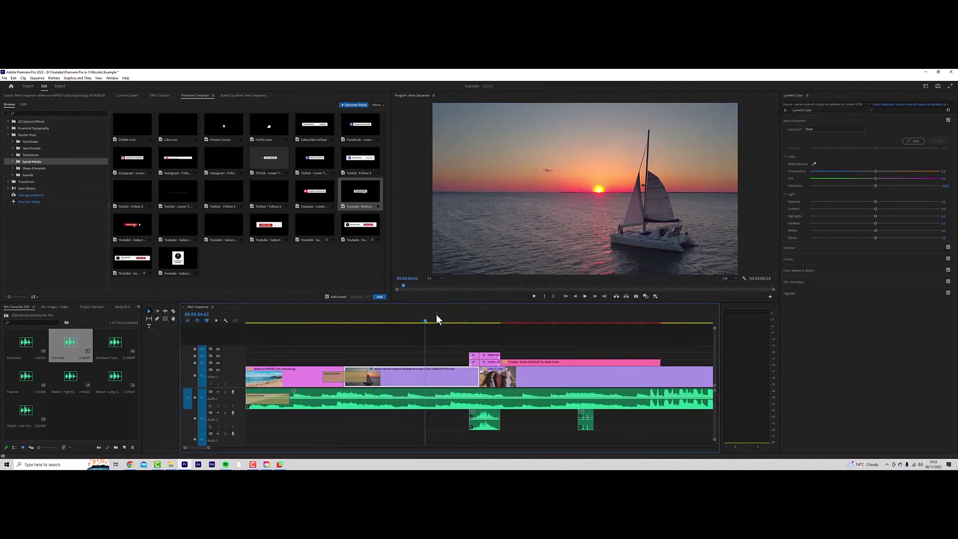
pyautogui.click(198, 465)
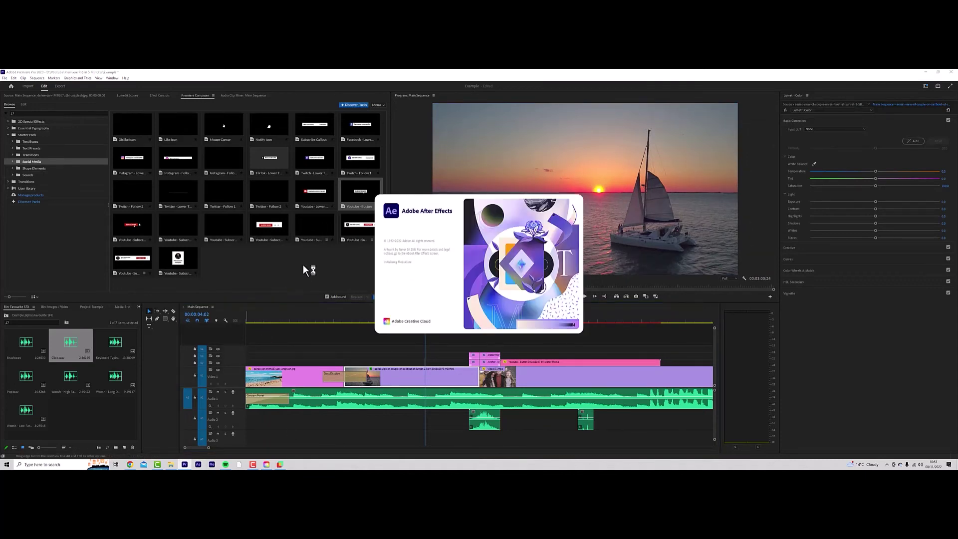
# Save the After Effects project as 'AE EXAMPLE' in the Premiere Pro in 5 Minutes folder
pyautogui.click(5, 78)
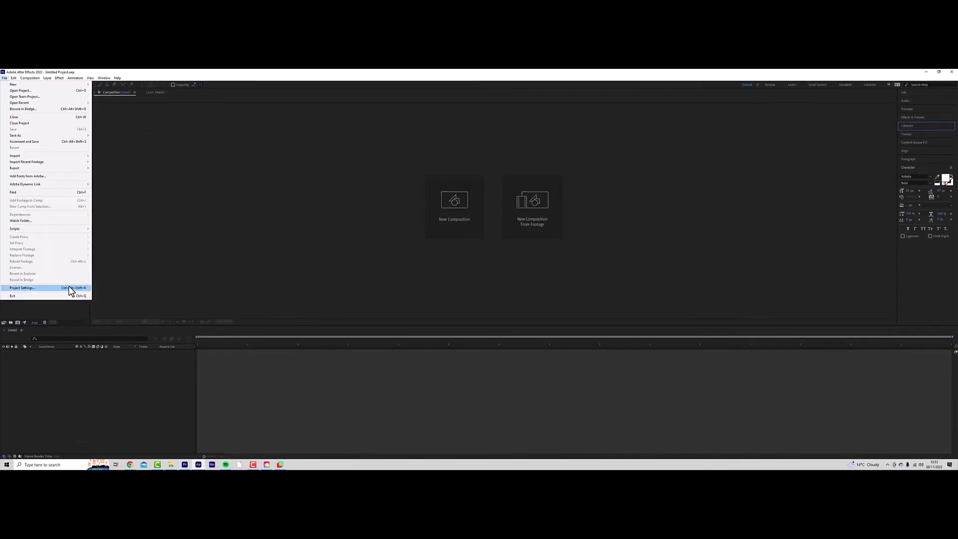
pyautogui.moveTo(29, 138)
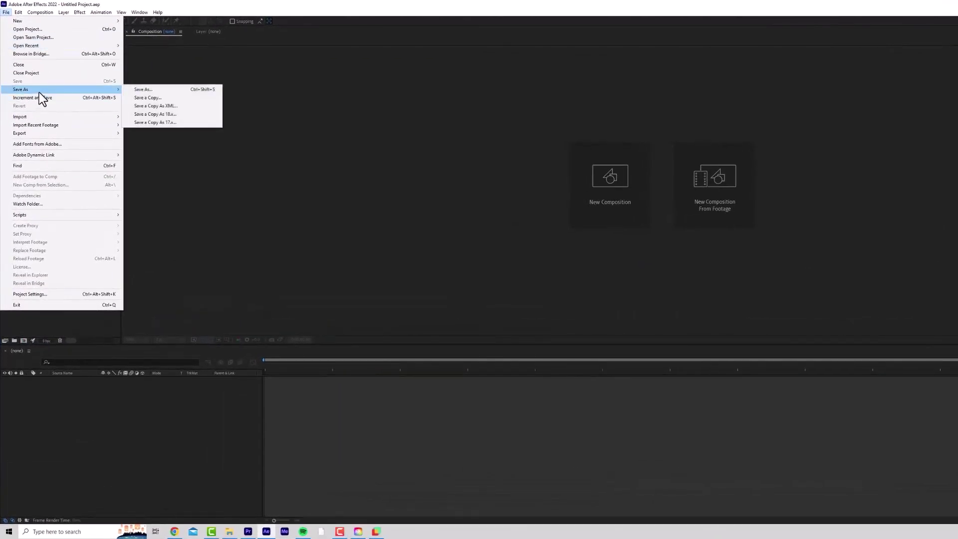
pyautogui.click(168, 89)
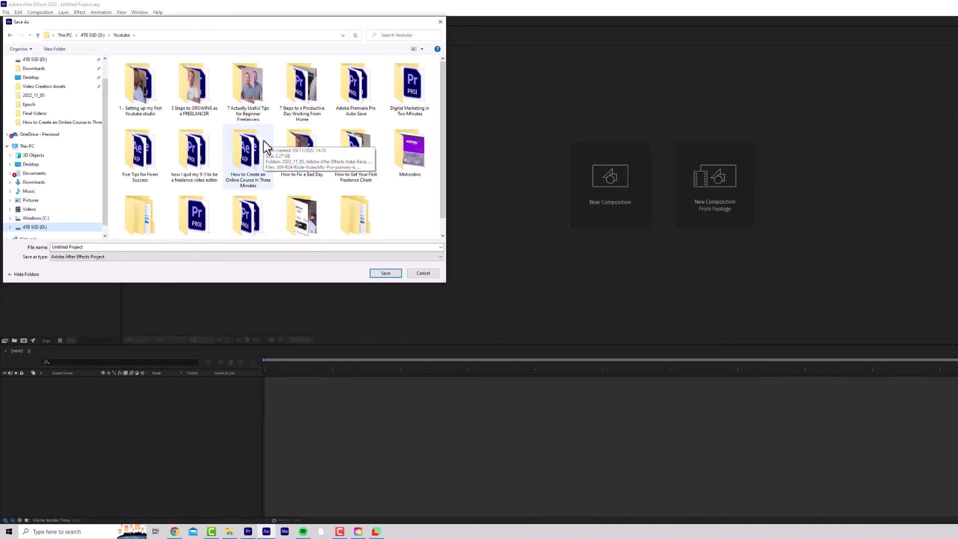
pyautogui.scroll(-1, 264, 145)
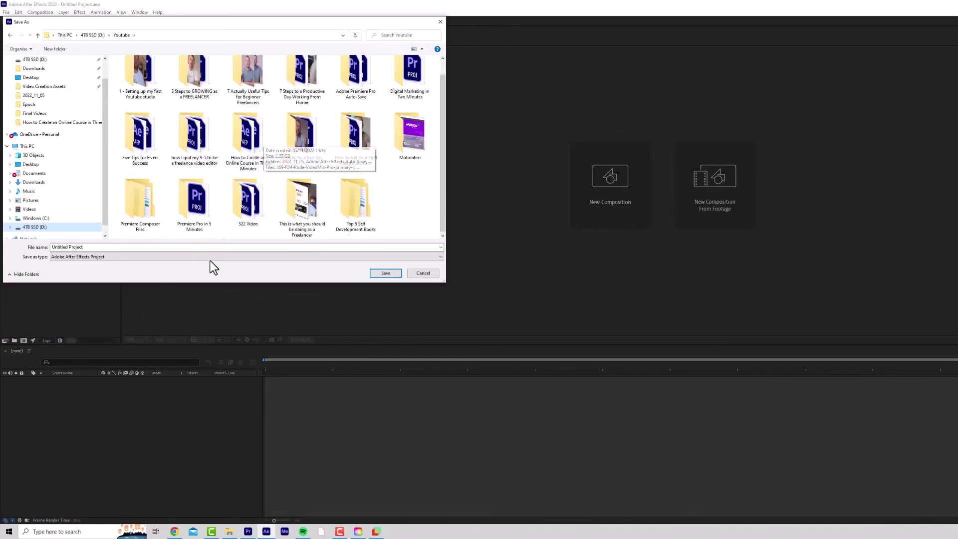
pyautogui.doubleClick(213, 216)
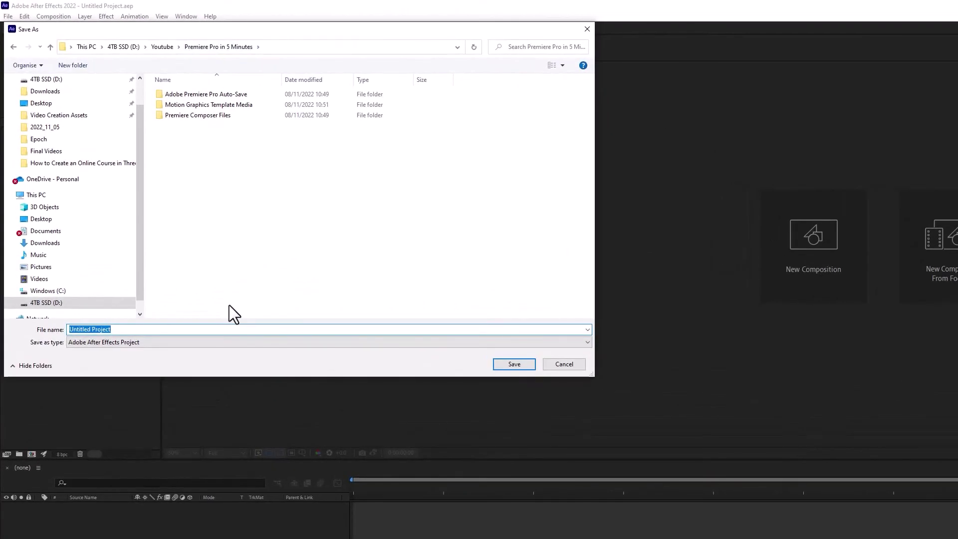
pyautogui.write('AE EXAMPLE')
pyautogui.press('Return')
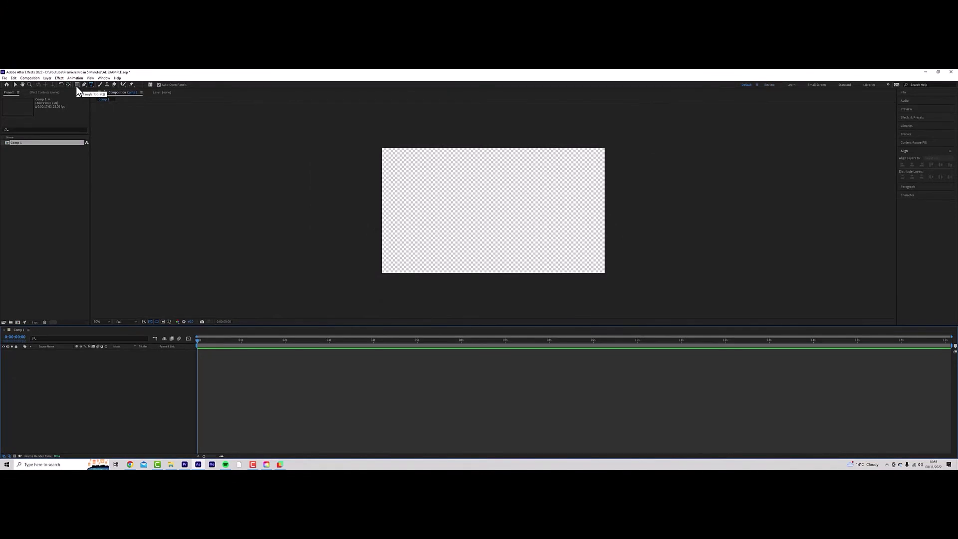
# Create a full-frame rectangle shape layer with a pink fill
pyautogui.doubleClick(77, 85)
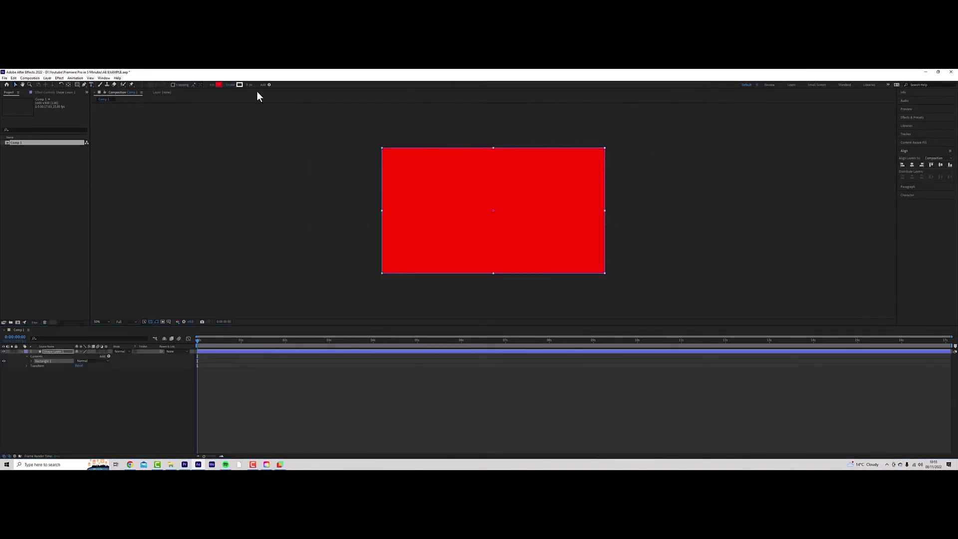
pyautogui.click(221, 85)
pyautogui.moveTo(295, 258); pyautogui.dragTo(278, 244)
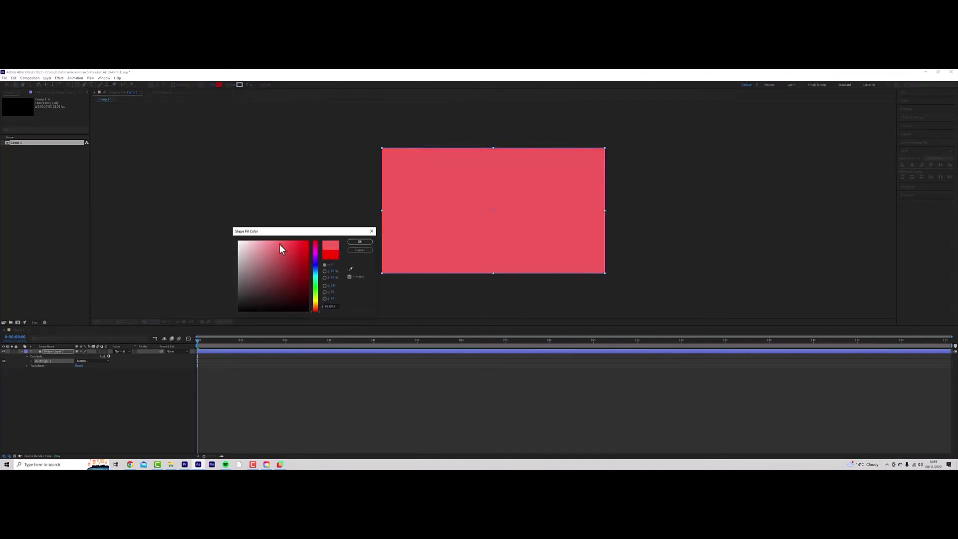
pyautogui.click(360, 241)
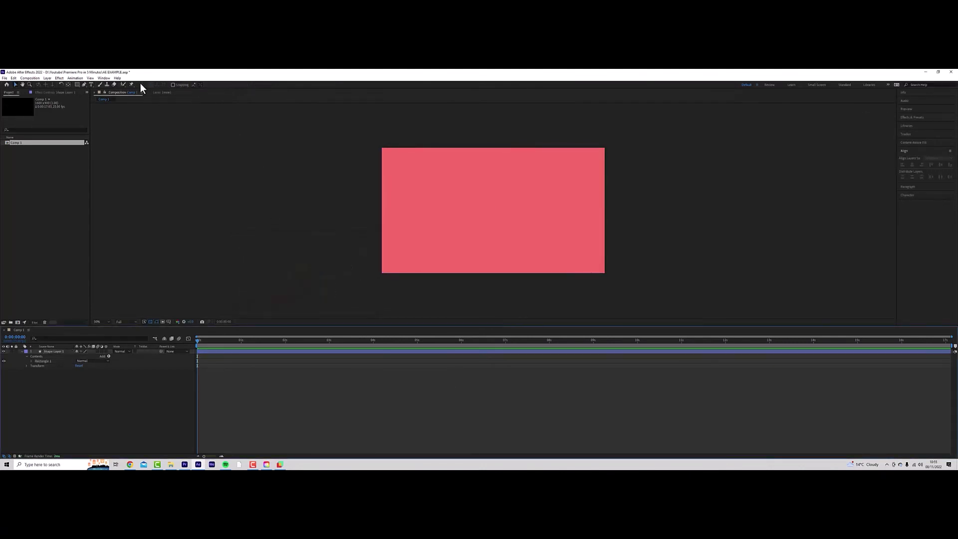
# Add a 'TRANSITION EXAMPLE' text layer centred horizontally and vertically in the frame
pyautogui.doubleClick(92, 85)
pyautogui.write('TRANSITION EXMA')
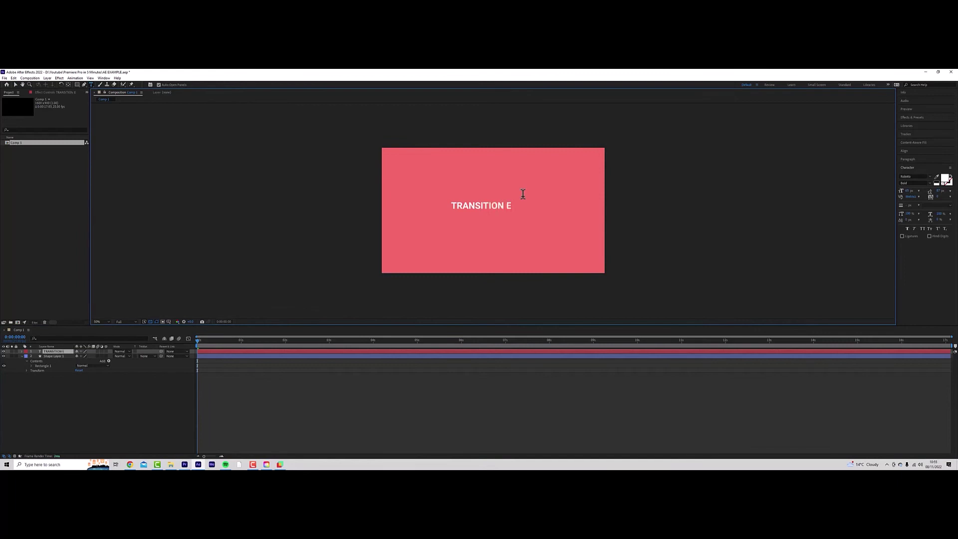
pyautogui.press('BackSpace')
pyautogui.press('BackSpace')
pyautogui.write('AMPLE')
pyautogui.click(512, 352)
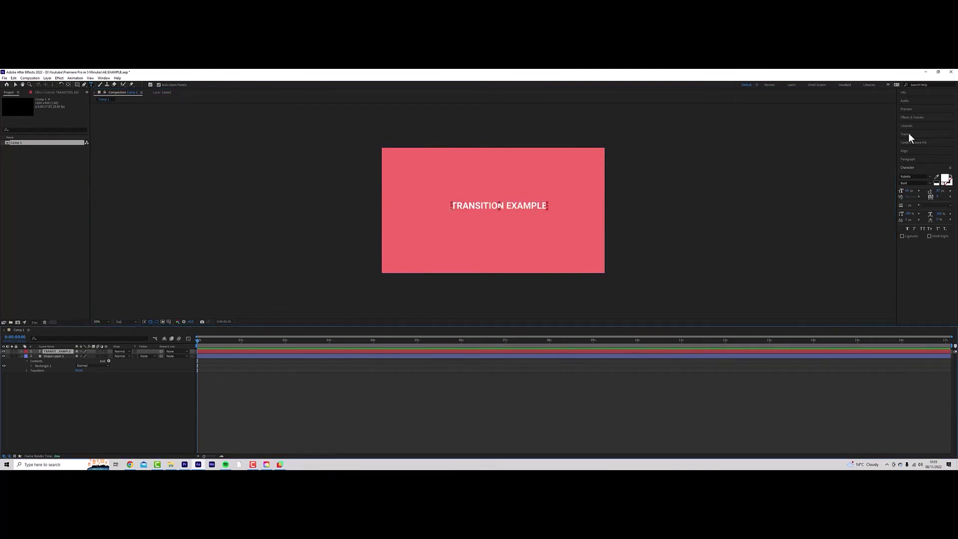
pyautogui.click(908, 151)
pyautogui.click(912, 164)
pyautogui.press('capslock')
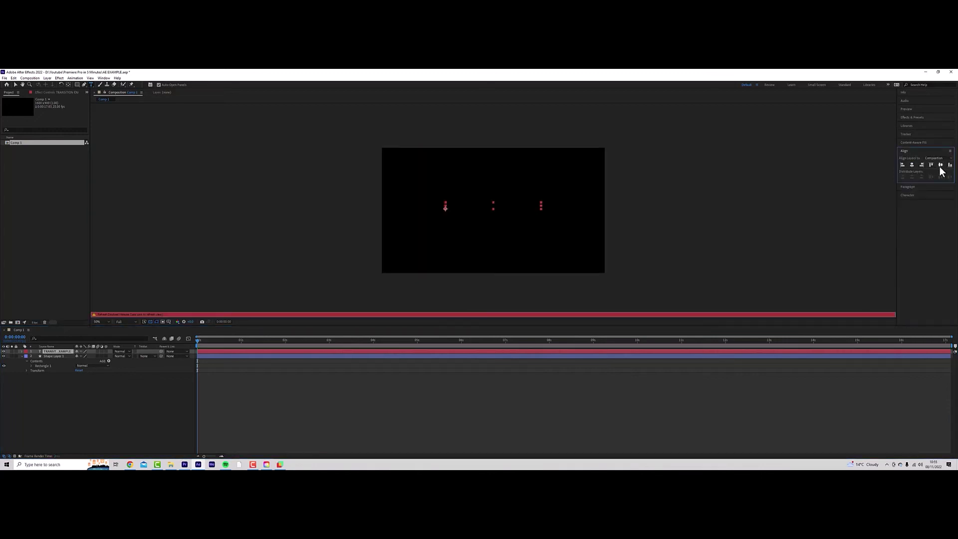
pyautogui.click(940, 166)
pyautogui.click(68, 84)
pyautogui.click(387, 378)
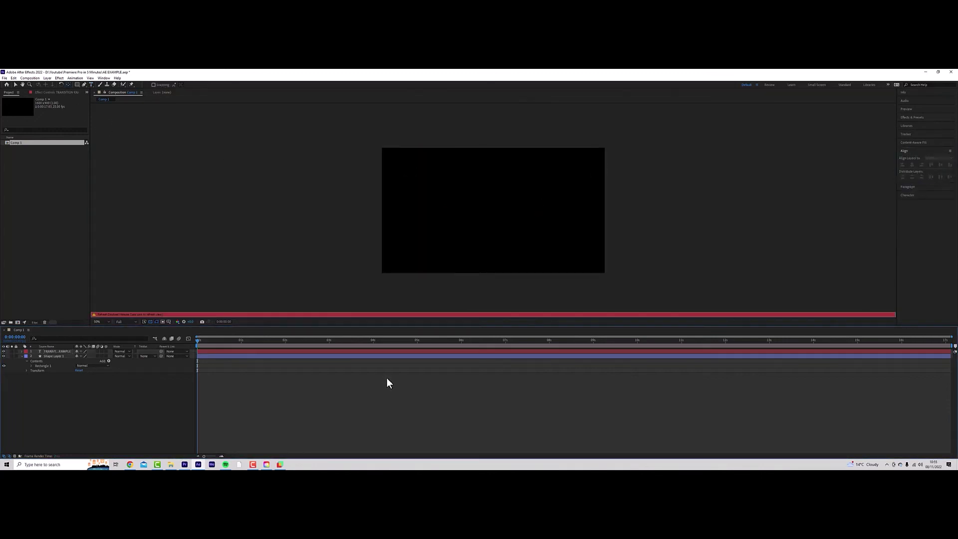
pyautogui.press('capslock')
# Duplicate the animated pink shape above the text, set the text's track matte to Alpha, and preview
pyautogui.click(250, 357)
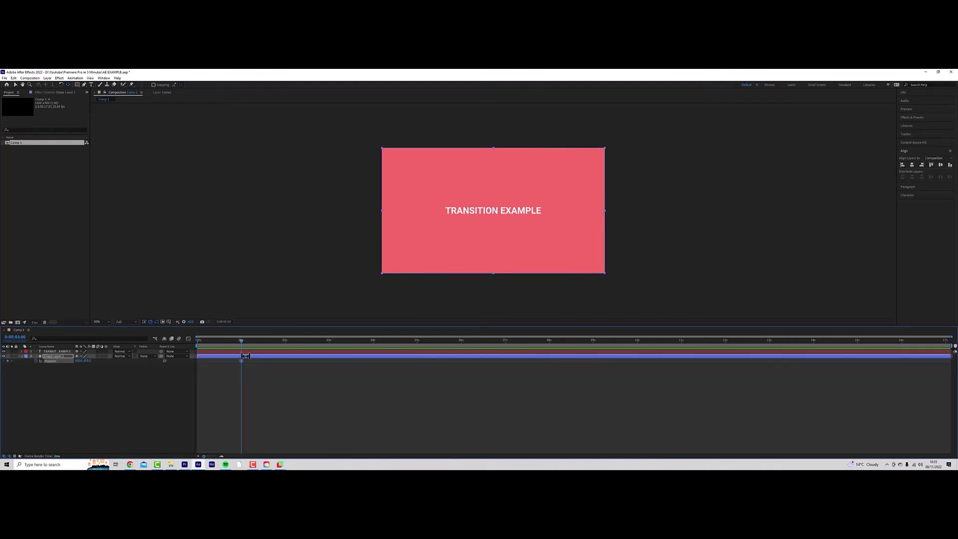
pyautogui.moveTo(243, 342); pyautogui.dragTo(193, 347)
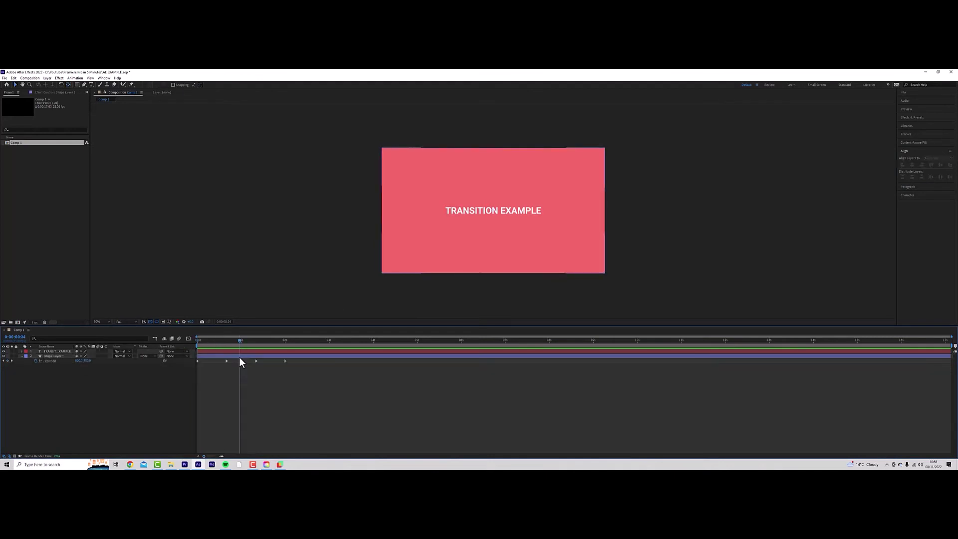
pyautogui.click(239, 358)
pyautogui.hotkey('ctrl', 'd')
pyautogui.moveTo(67, 356); pyautogui.dragTo(70, 351)
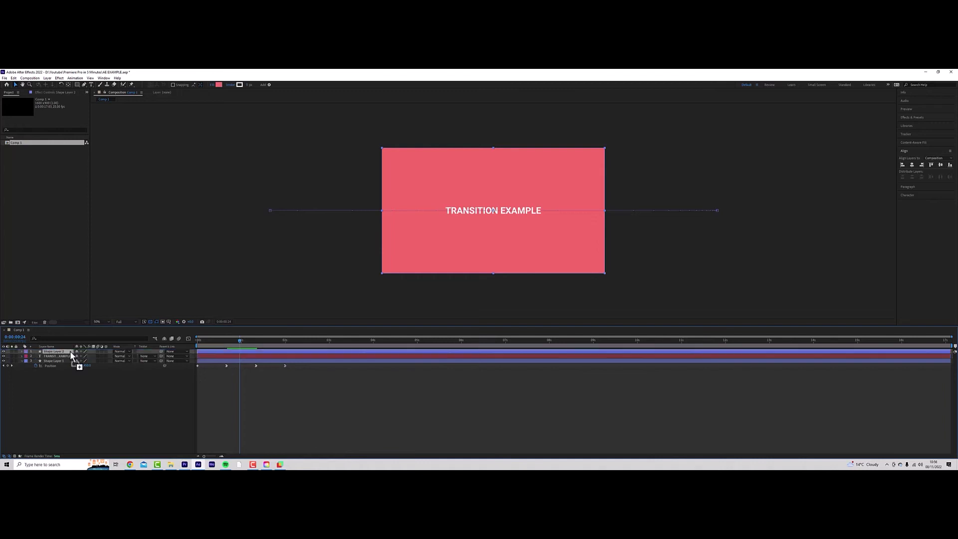
pyautogui.click(153, 356)
pyautogui.click(152, 370)
pyautogui.moveTo(239, 341); pyautogui.dragTo(161, 340)
pyautogui.press('space')
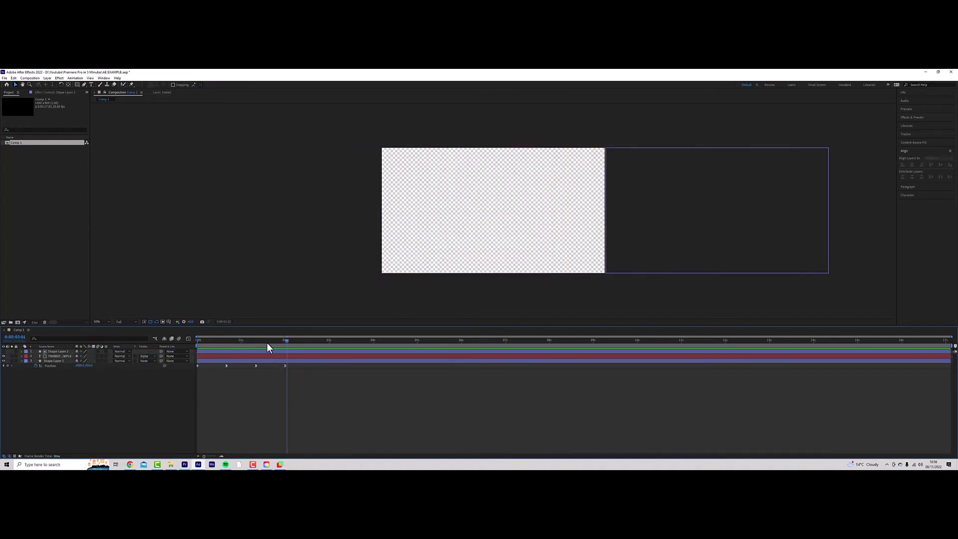
pyautogui.click(244, 342)
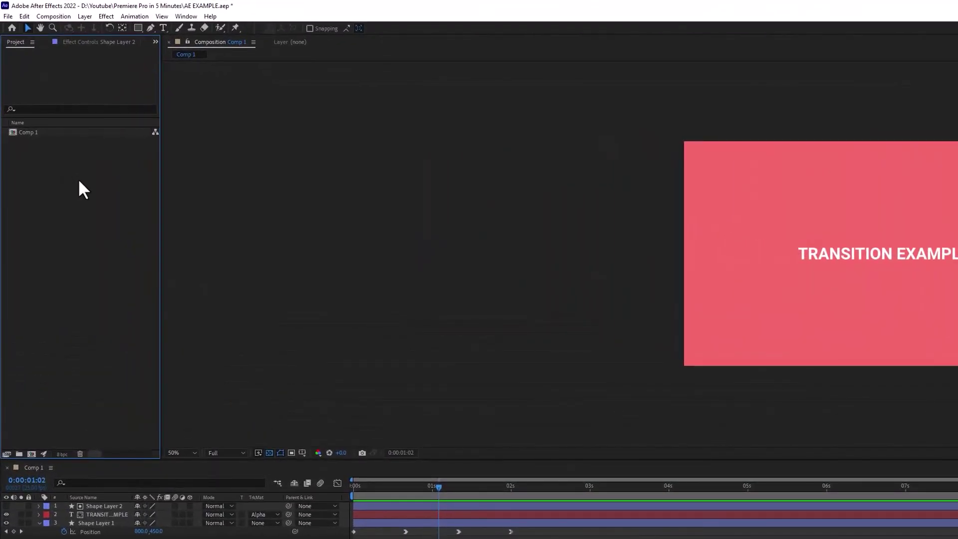
# Rename Comp 1 to 'Transition 1' in the Project panel and save with Ctrl+S
pyautogui.rightClick(39, 132)
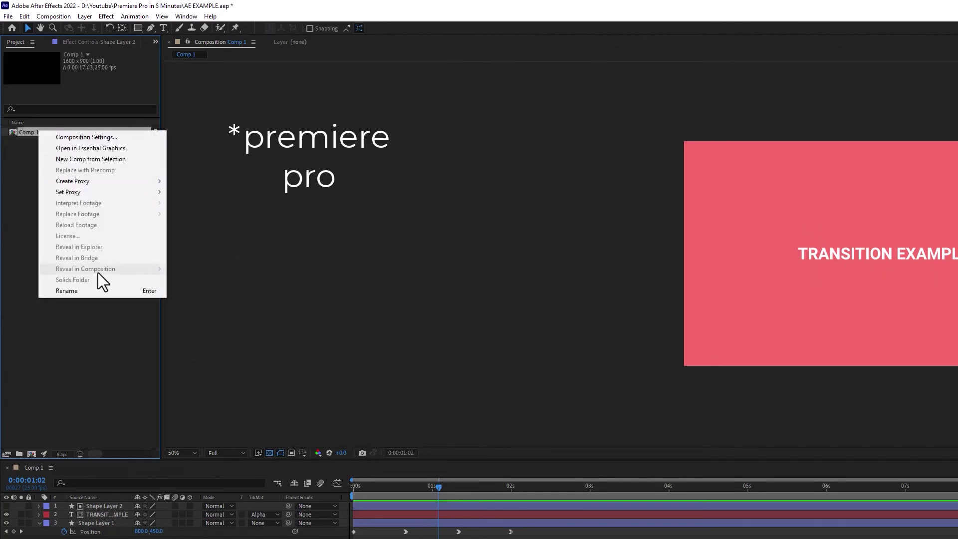
pyautogui.click(94, 288)
pyautogui.write('Transition 1')
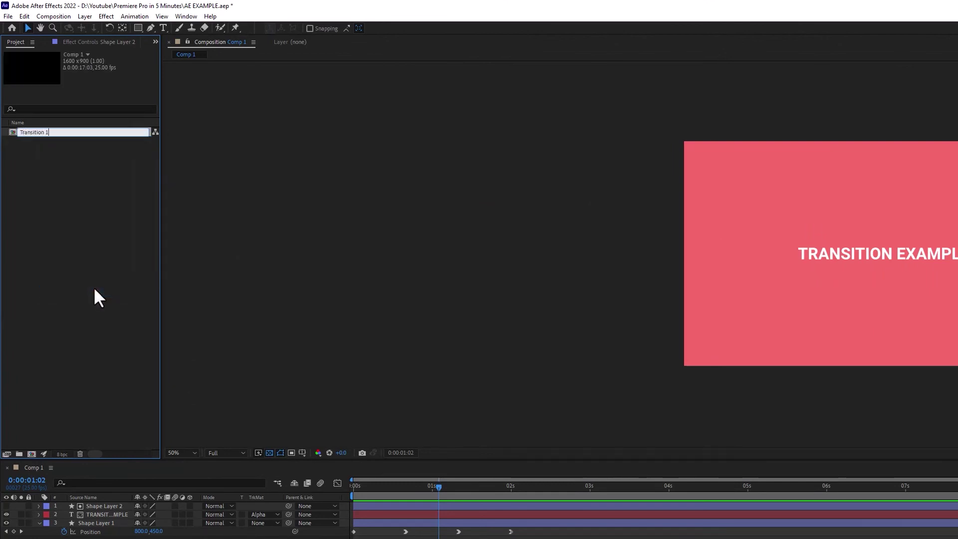
pyautogui.press('Return')
pyautogui.click(49, 265)
pyautogui.hotkey('ctrl', 's')
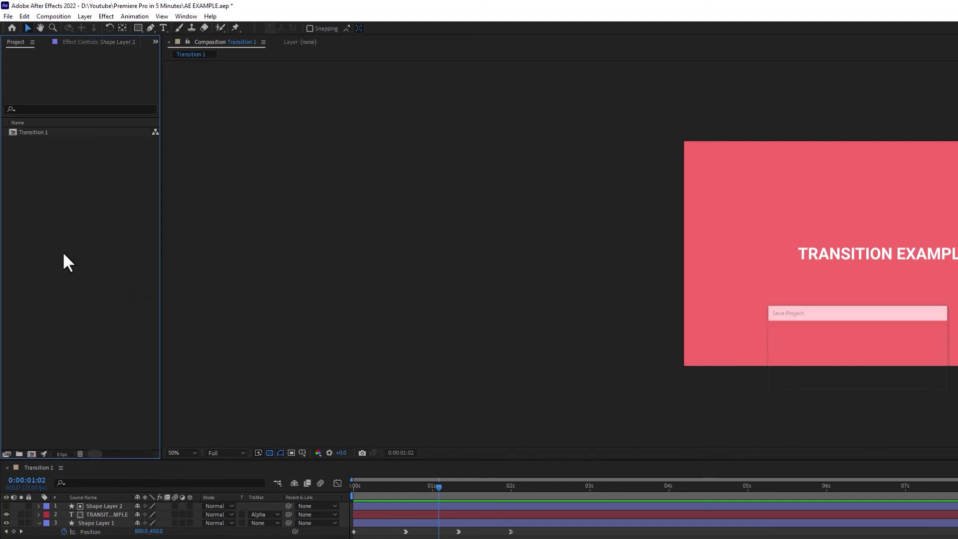
pyautogui.click(35, 134)
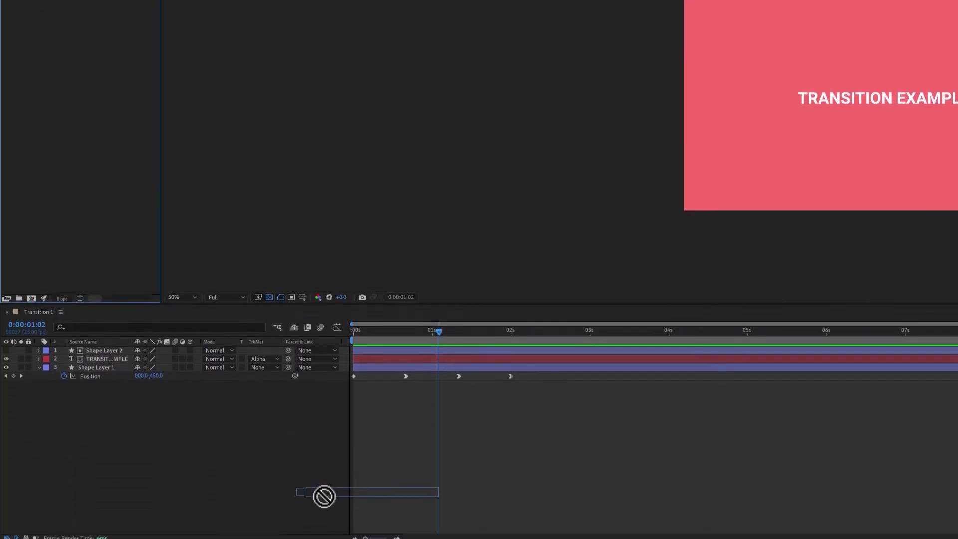
# Back in Premiere Pro, preview the linked Transition 1 comp in the project panel
pyautogui.click(332, 529)
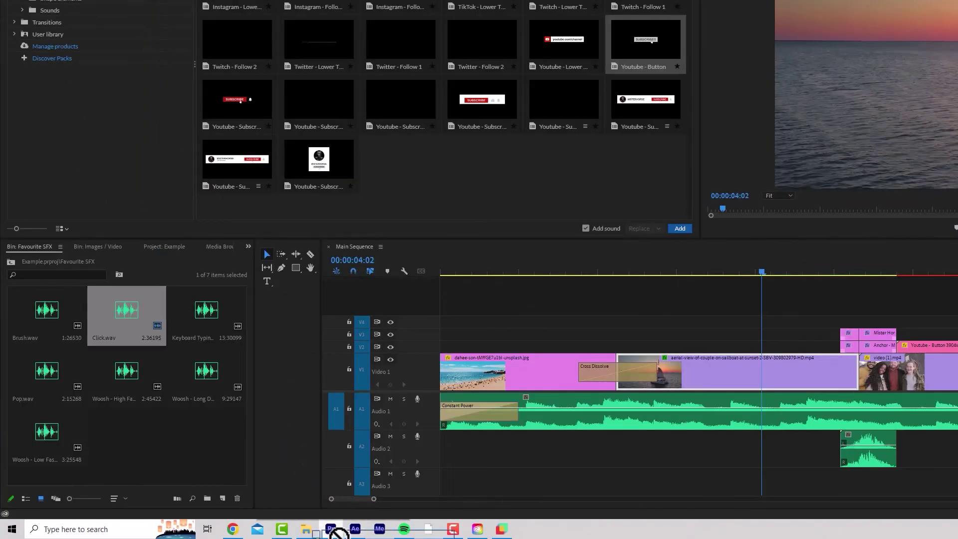
pyautogui.moveTo(100, 246); pyautogui.dragTo(176, 246)
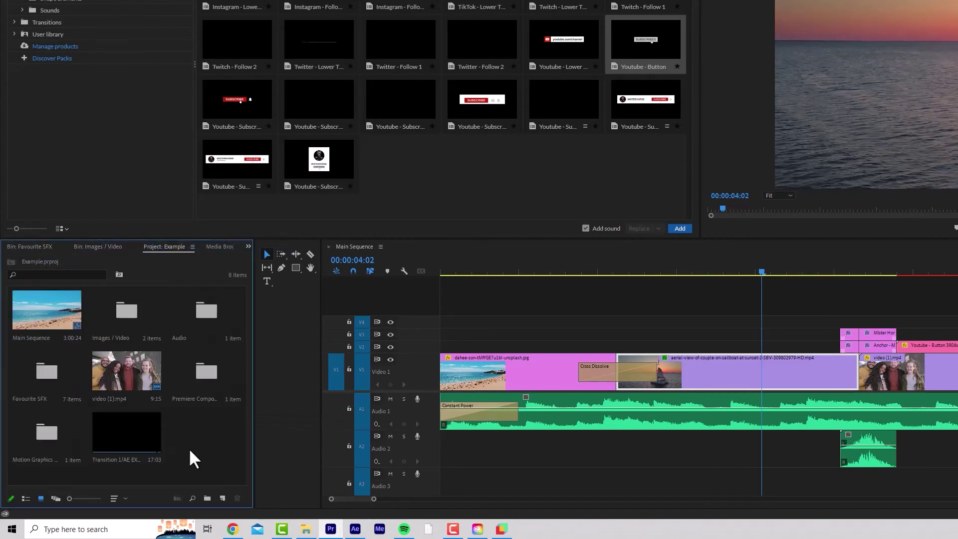
pyautogui.doubleClick(147, 435)
pyautogui.click(212, 439)
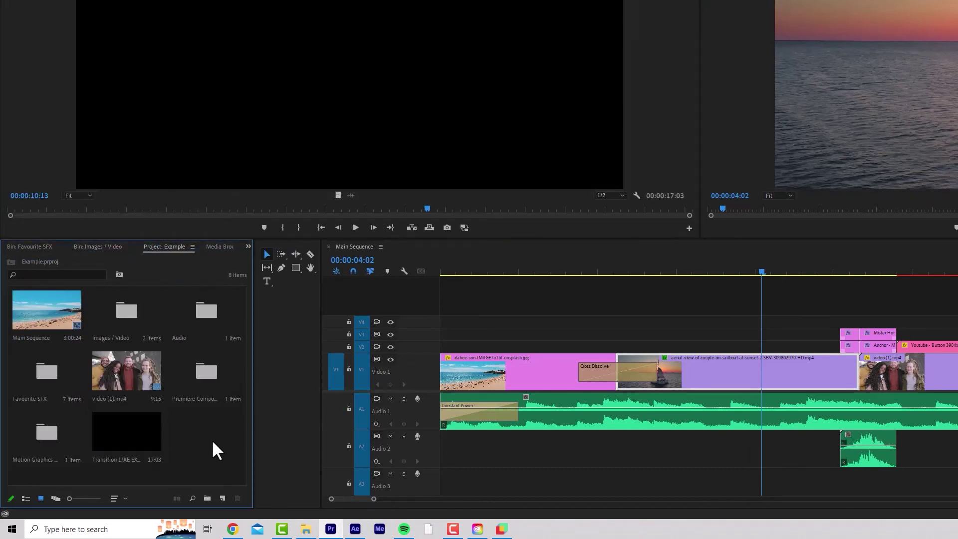
# Create a 'Linked Comps' bin, move the Transition 1 comp into it, and open it
pyautogui.hotkey('ctrl', 'b')
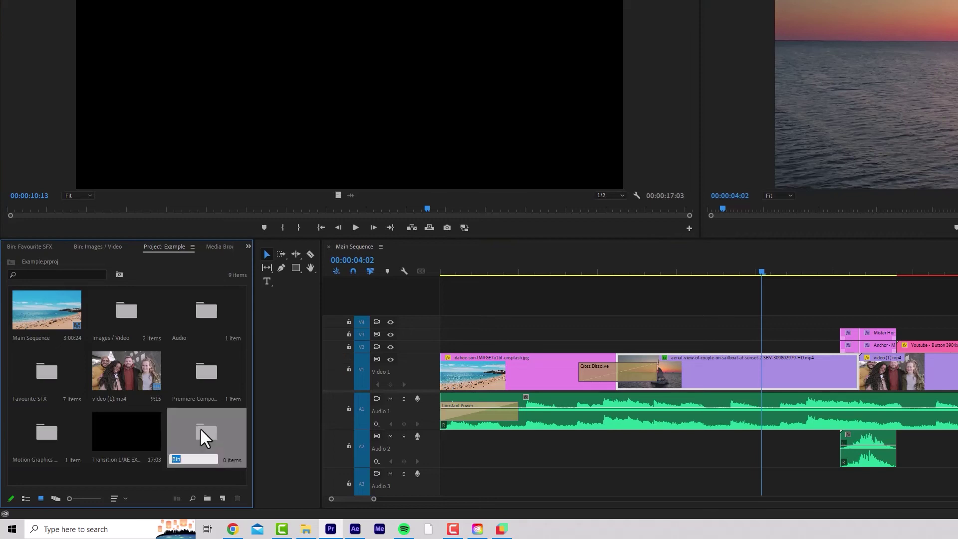
pyautogui.write('Linked Comps')
pyautogui.press('Tab')
pyautogui.moveTo(143, 437); pyautogui.dragTo(199, 454)
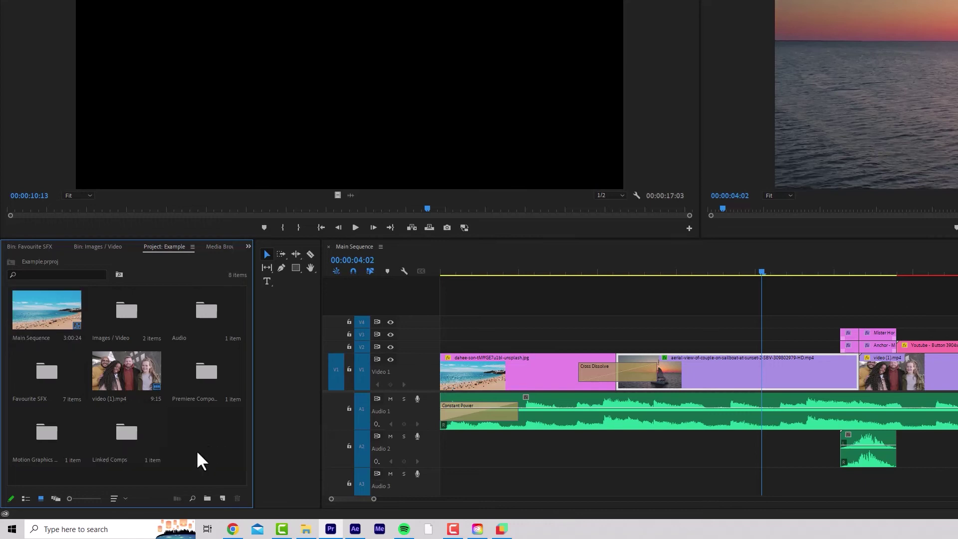
pyautogui.doubleClick(126, 429)
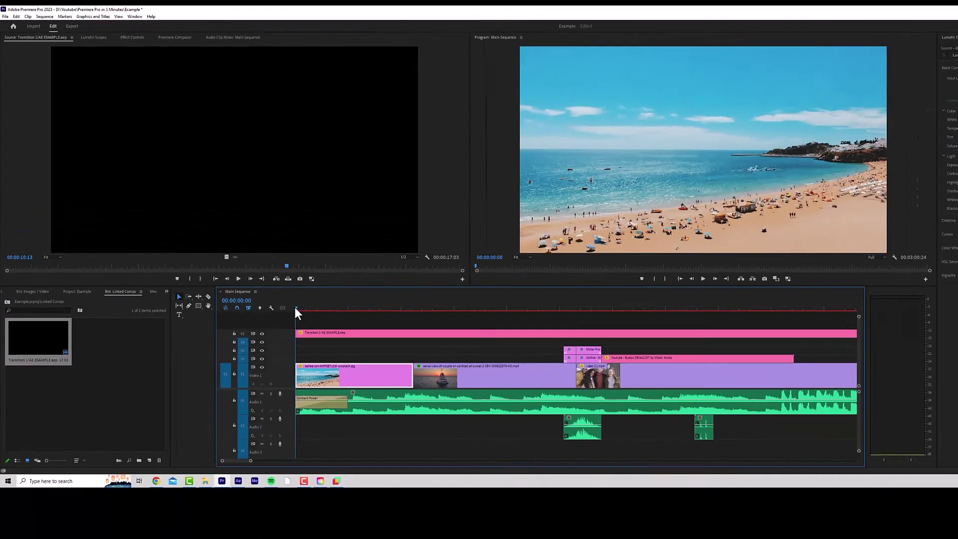
# Scrub the Transition 1 clip to find where the red slide fills, then leaves, the frame
pyautogui.click(480, 273)
pyautogui.moveTo(269, 323); pyautogui.dragTo(349, 341)
pyautogui.click(199, 465)
pyautogui.click(185, 465)
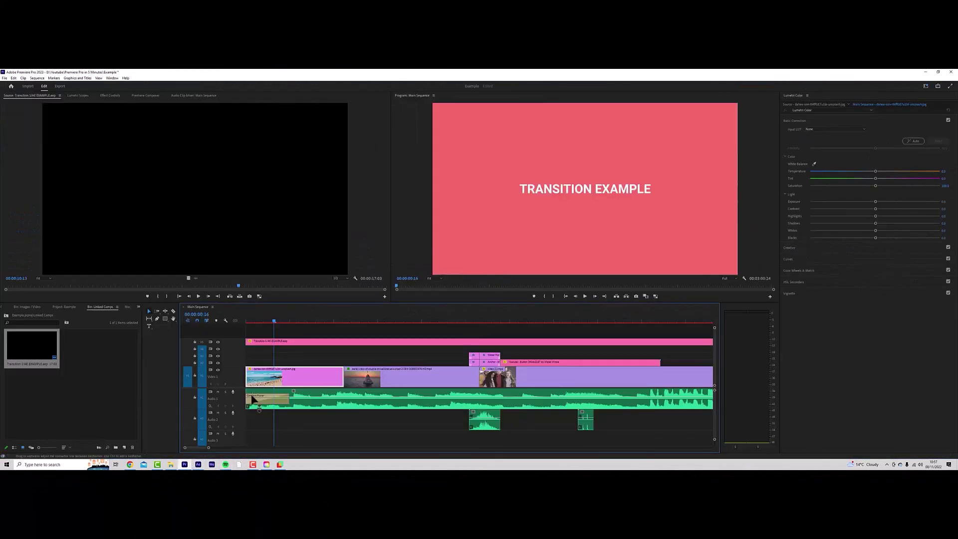
pyautogui.moveTo(270, 320); pyautogui.dragTo(333, 328)
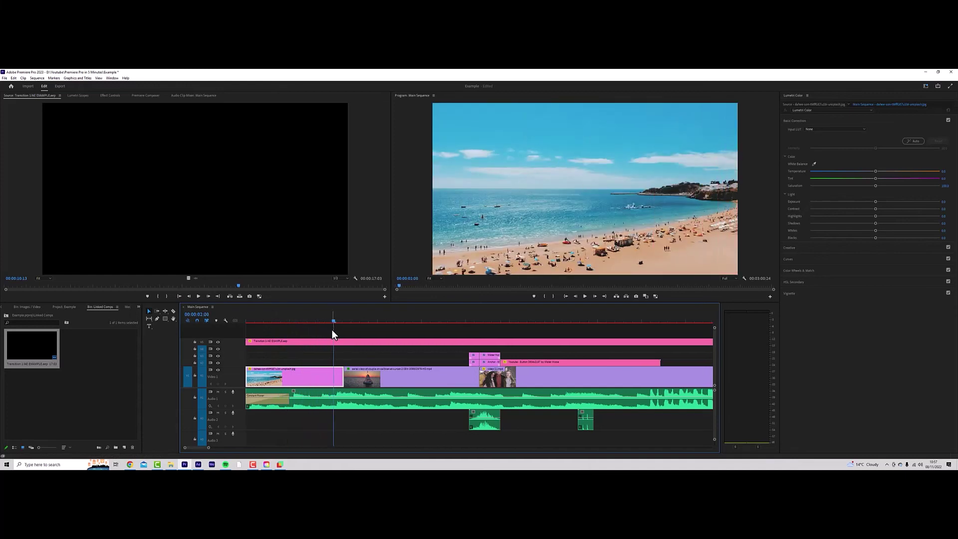
# Cut Transition 1 where the slide exits, delete the tail, and move it to V2 over the first cut
pyautogui.press('c')
pyautogui.click(341, 342)
pyautogui.press('v')
pyautogui.click(348, 341)
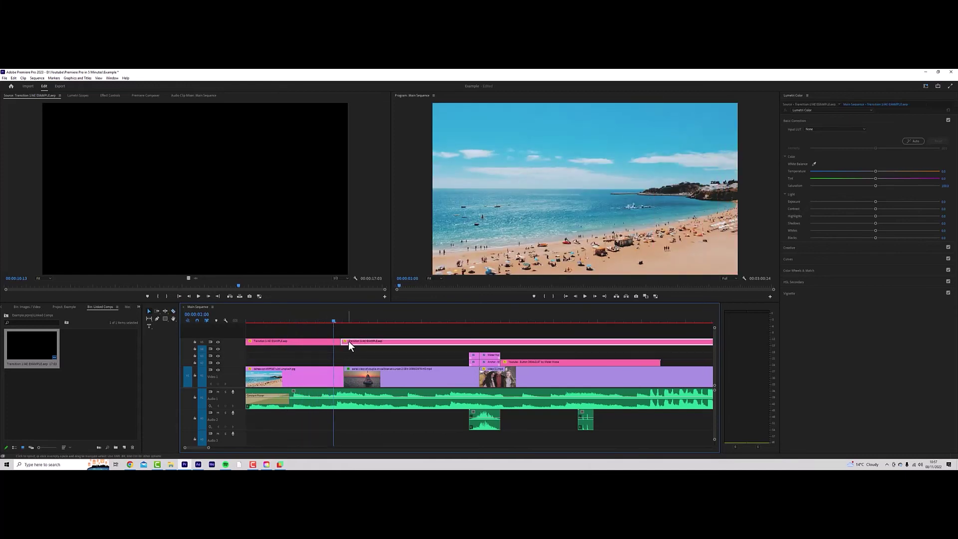
pyautogui.press('Delete')
pyautogui.moveTo(322, 342); pyautogui.dragTo(383, 342)
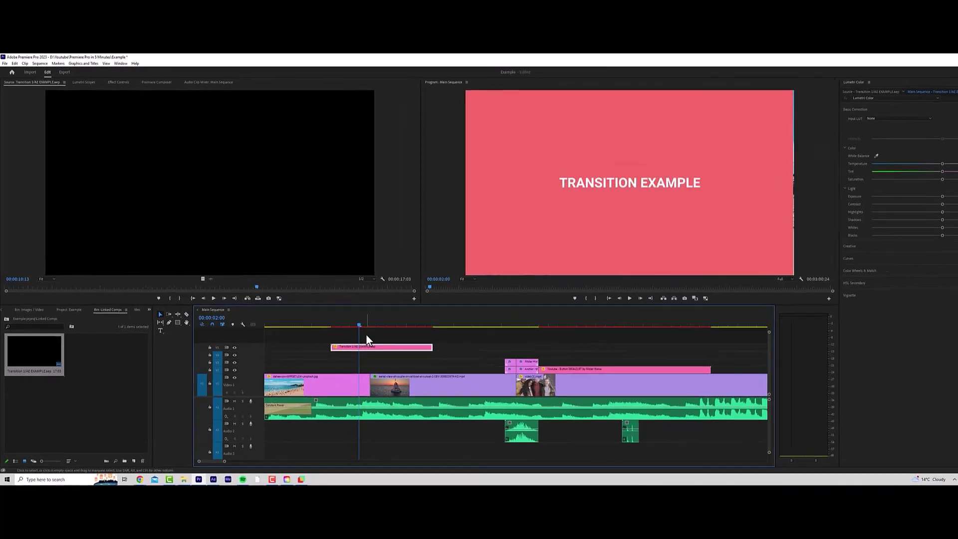
pyautogui.click(343, 320)
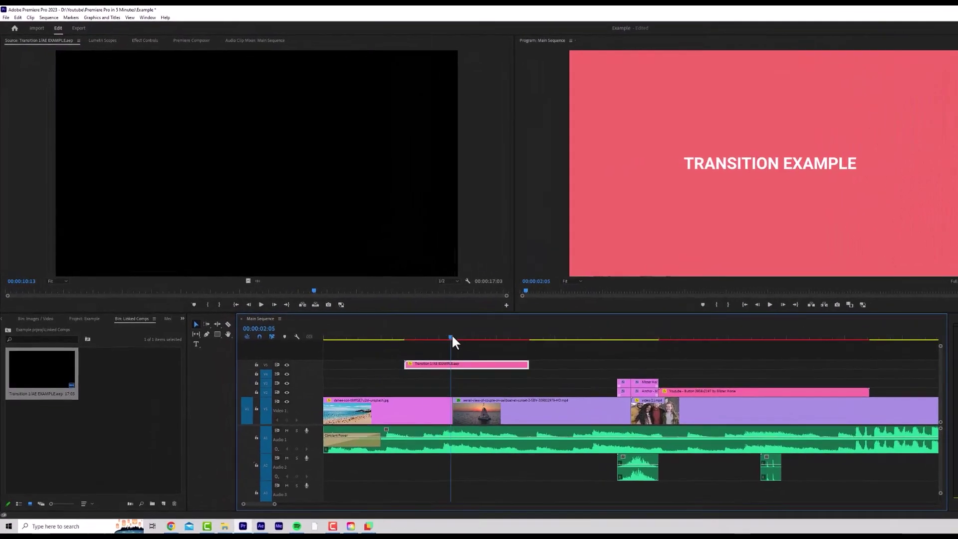
pyautogui.moveTo(482, 363); pyautogui.dragTo(474, 391)
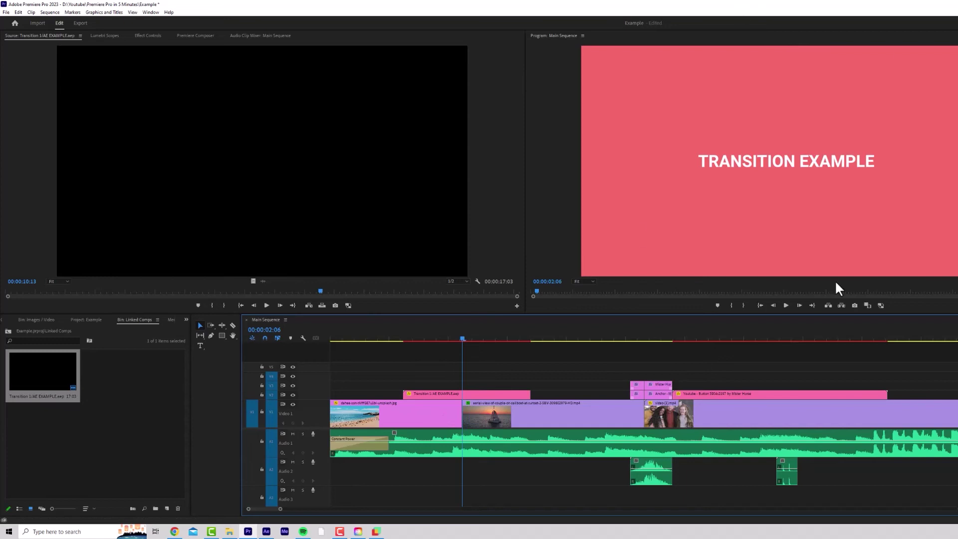
# Play back the transition, then delete the later V2/V3 overlay clips and the A2 sound clip
pyautogui.moveTo(467, 336); pyautogui.dragTo(287, 333)
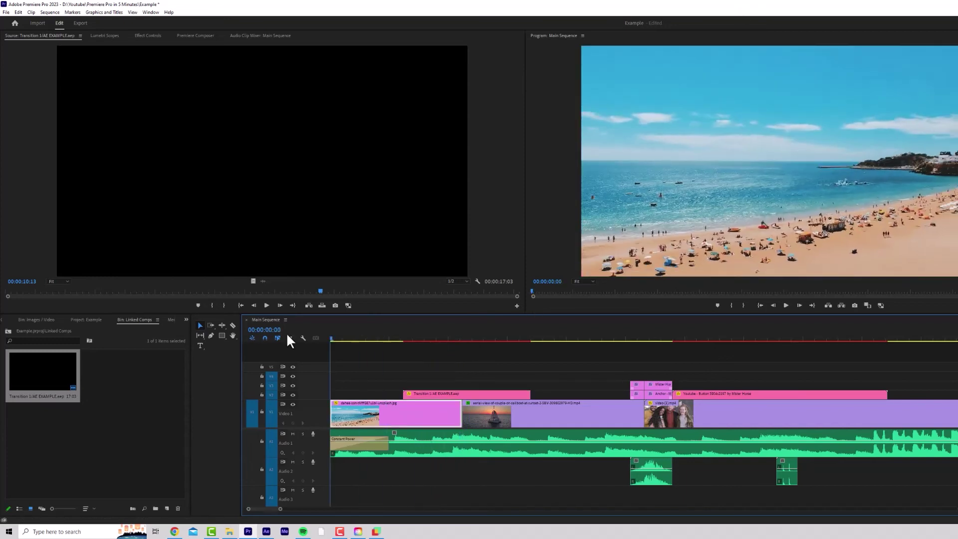
pyautogui.press('space')
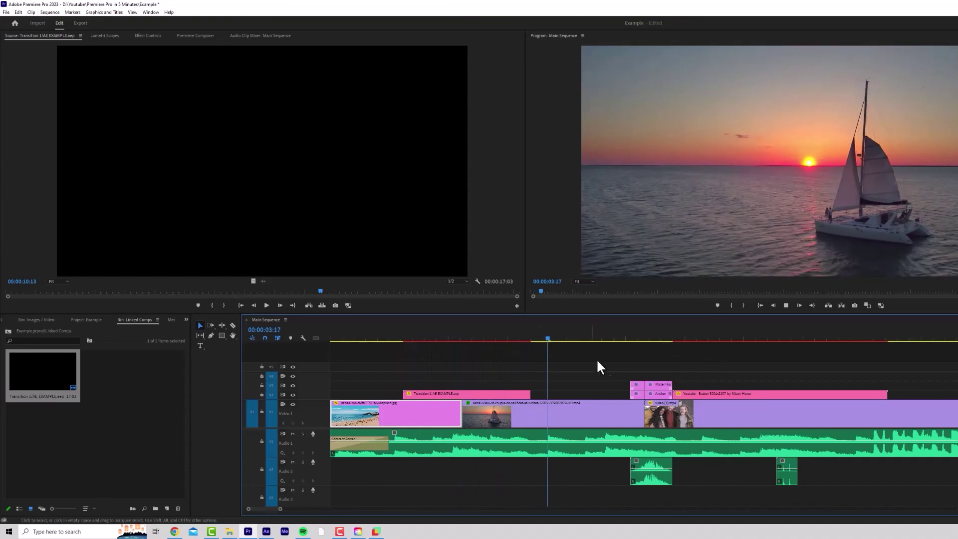
pyautogui.moveTo(598, 360); pyautogui.dragTo(694, 396)
pyautogui.press('Delete')
pyautogui.click(663, 481)
pyautogui.press('Delete')
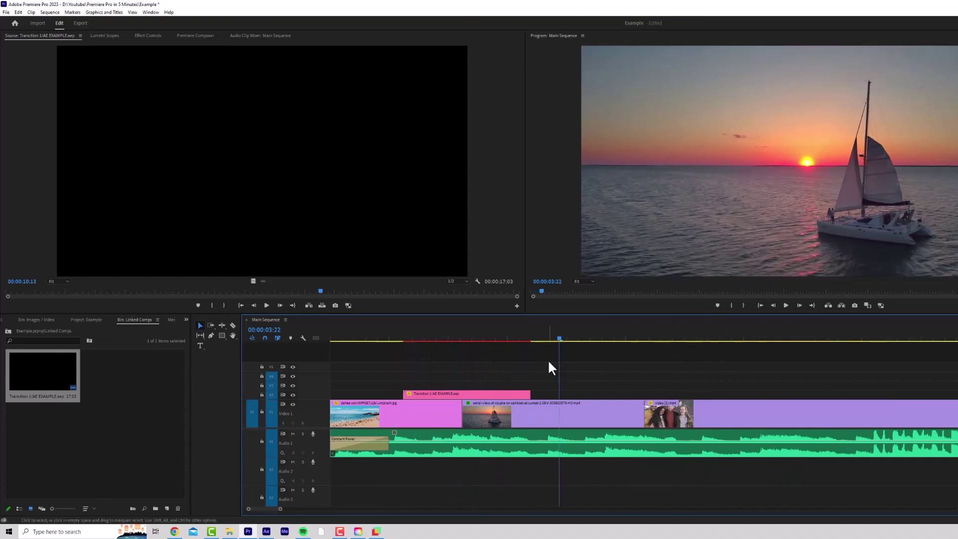
# Duplicate Transition 1 as Transition 2 in After Effects, open it, and drag it toward Premiere Pro
pyautogui.click(465, 338)
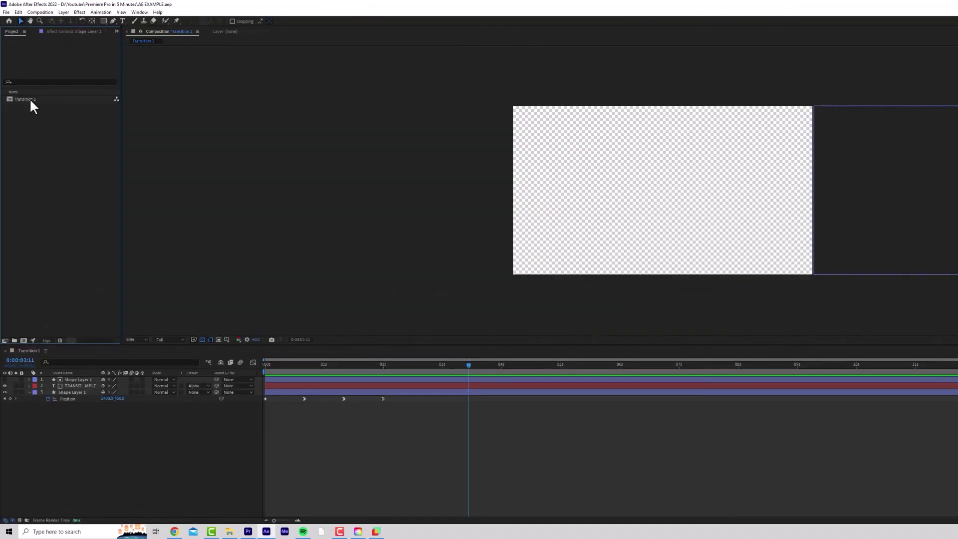
pyautogui.click(29, 98)
pyautogui.hotkey('ctrl', 'd')
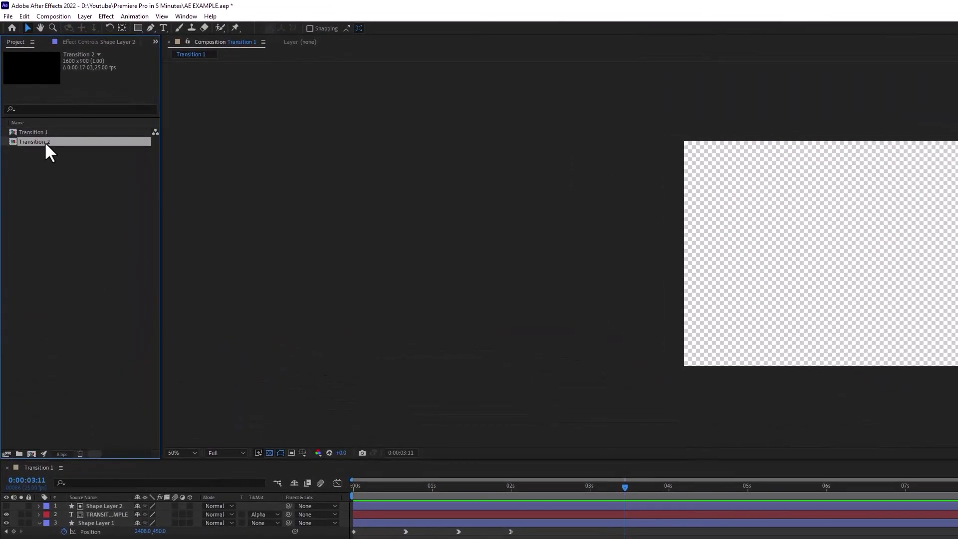
pyautogui.doubleClick(45, 144)
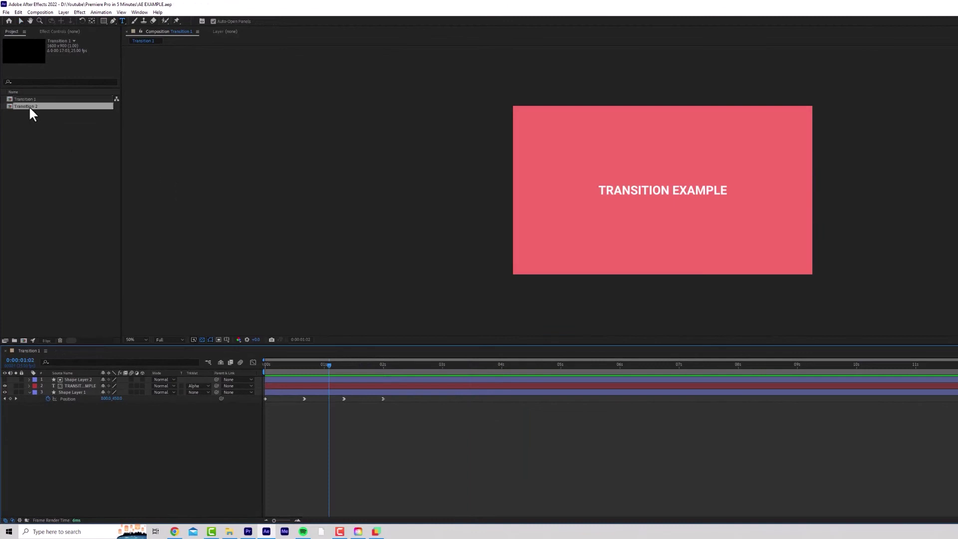
pyautogui.moveTo(13, 103); pyautogui.dragTo(153, 372)
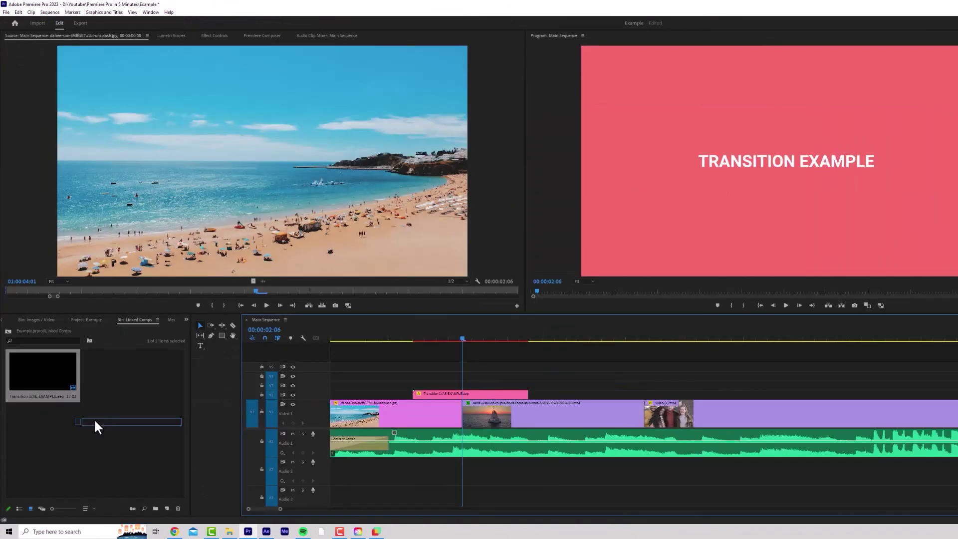
# Bring Transition 2 into the Linked Comps bin and set its Out point at 2:05
pyautogui.moveTo(120, 373); pyautogui.dragTo(602, 394)
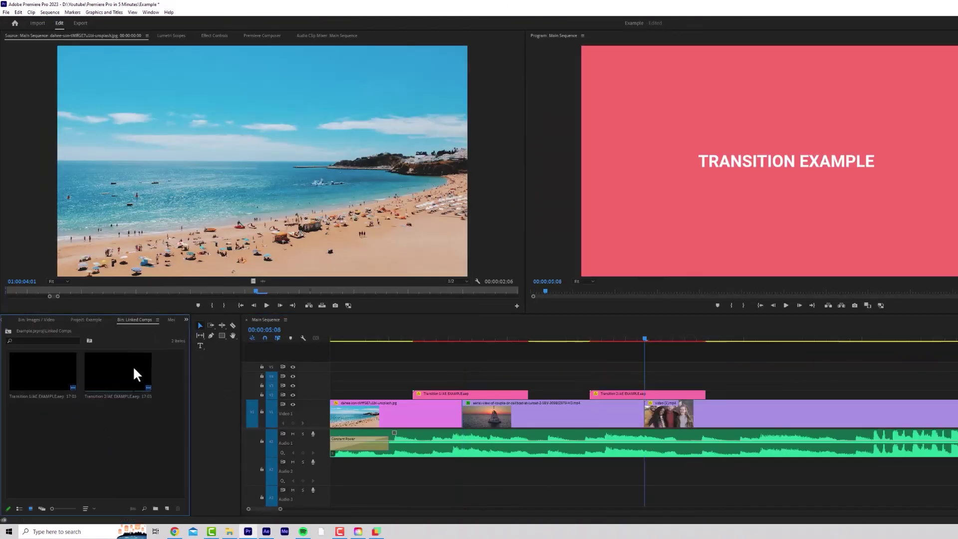
pyautogui.doubleClick(115, 366)
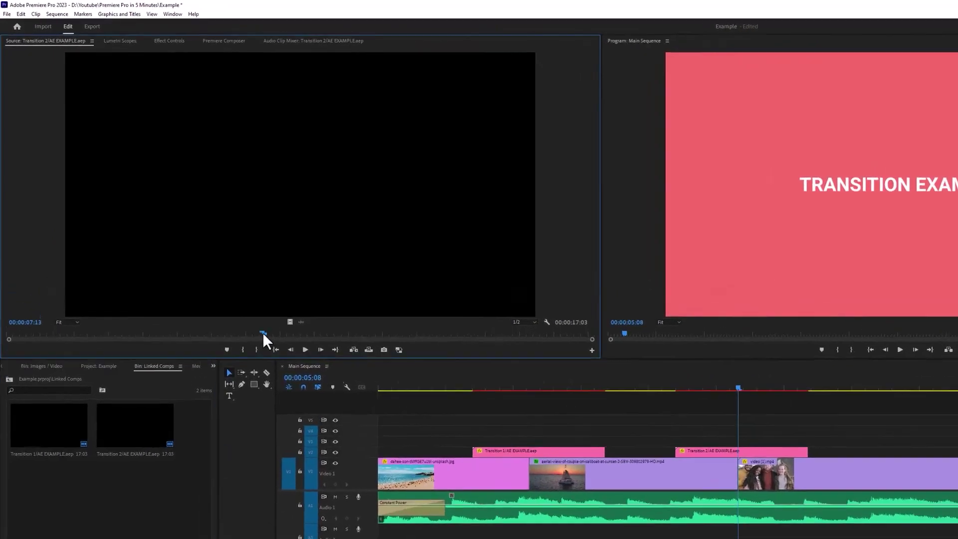
pyautogui.moveTo(229, 291); pyautogui.dragTo(66, 295)
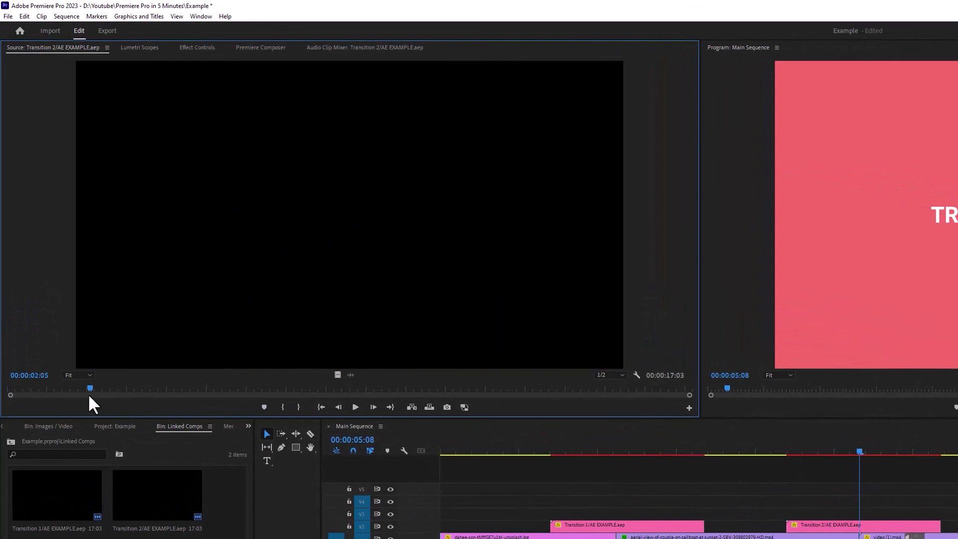
pyautogui.moveTo(89, 396)
pyautogui.mouseDown()
pyautogui.moveTo(2, 397)
pyautogui.moveTo(94, 385)
pyautogui.mouseUp()
pyautogui.press('o')
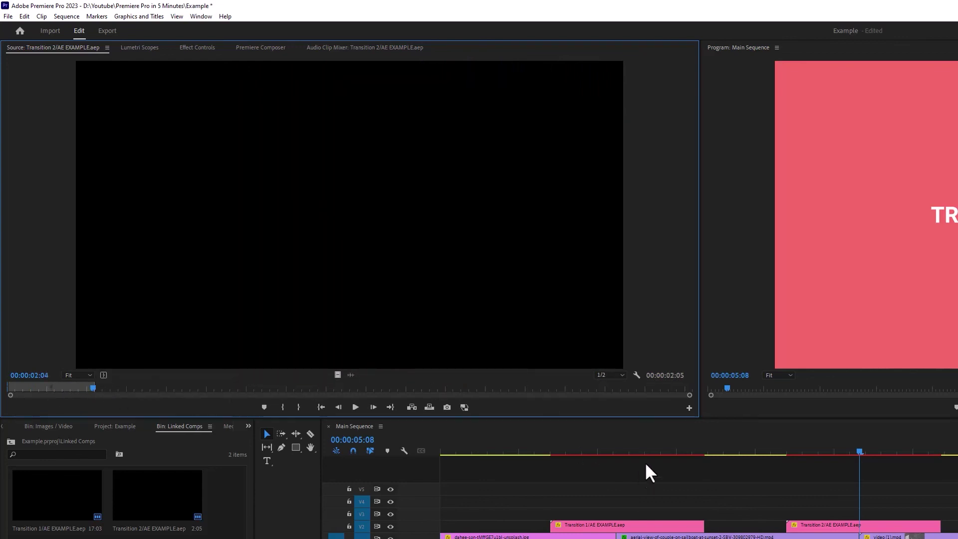
# Test-drop trimmed Transition 2 copies onto V3 and V4, then select the V4 copy
pyautogui.moveTo(294, 210); pyautogui.dragTo(831, 509)
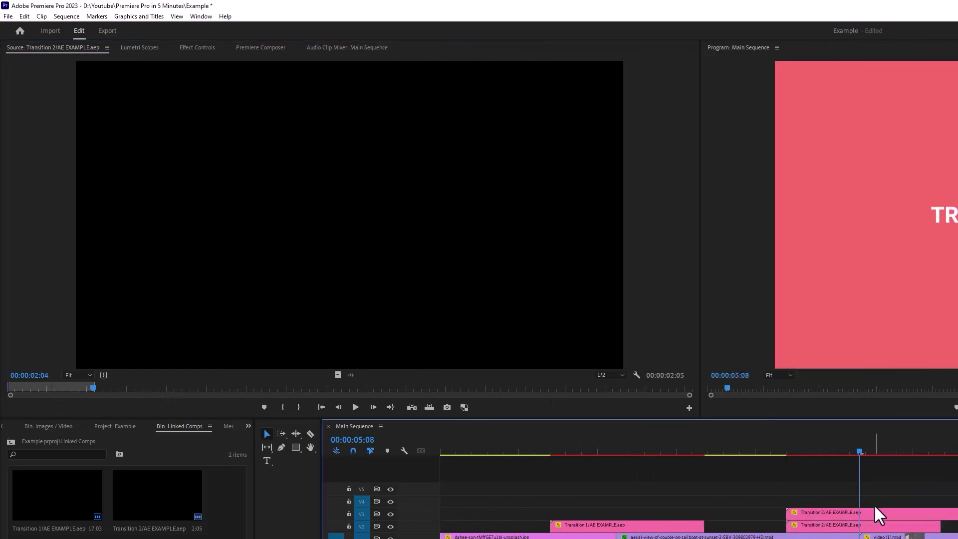
pyautogui.moveTo(337, 377); pyautogui.dragTo(788, 506)
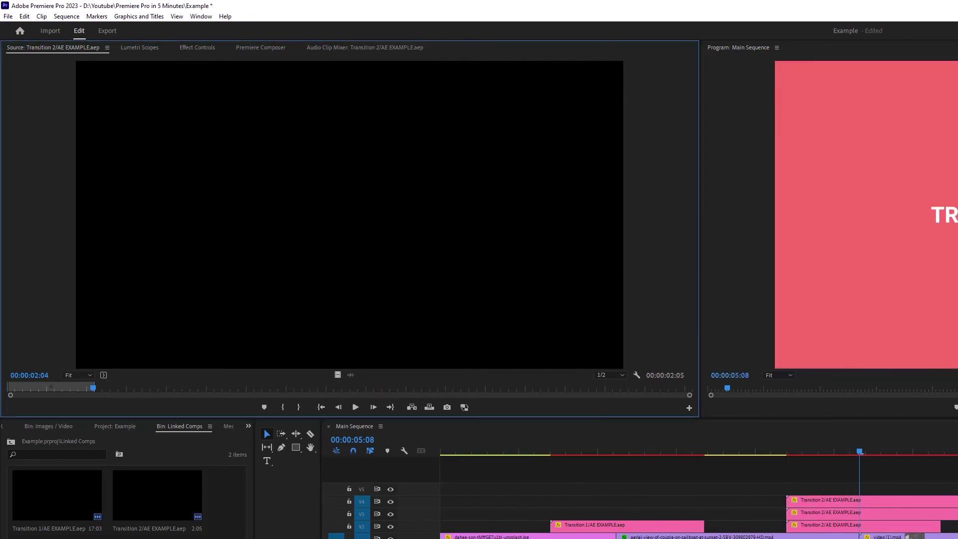
pyautogui.click(874, 500)
# Delete the Transition 2 test copies from V4, V3 and V2
pyautogui.press('Delete')
pyautogui.click(878, 512)
pyautogui.press('Delete')
pyautogui.click(874, 525)
pyautogui.press('Delete')
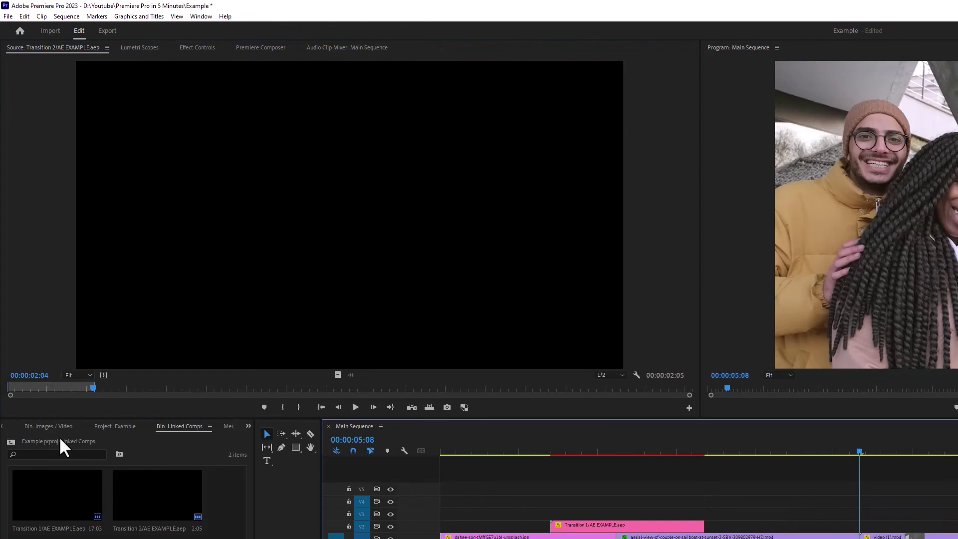
# Load the sailboat clip from the Images / Video bin and mark a 2:05 In-to-Out range
pyautogui.click(65, 426)
pyautogui.doubleClick(76, 498)
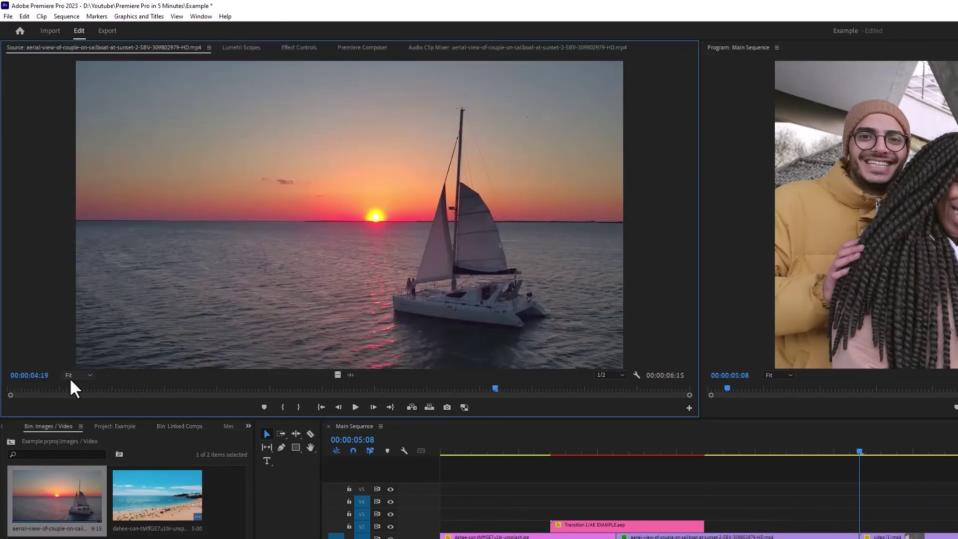
pyautogui.moveTo(499, 392); pyautogui.dragTo(2, 397)
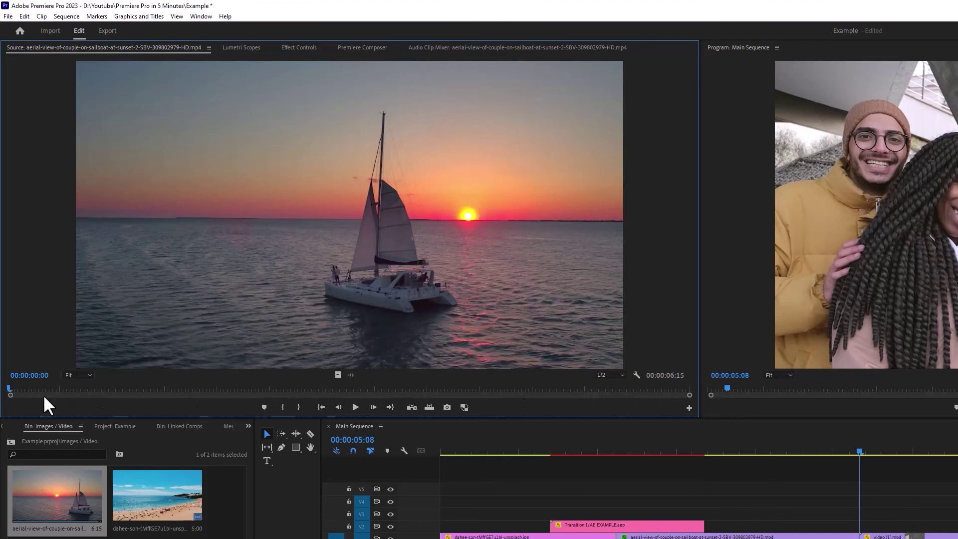
pyautogui.moveTo(11, 389); pyautogui.dragTo(451, 393)
pyautogui.press('i')
pyautogui.press('o')
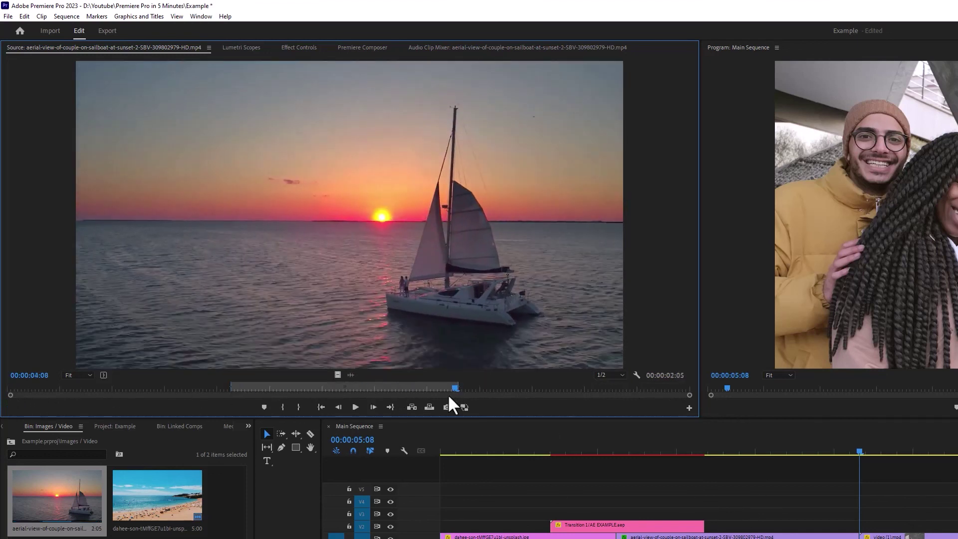
# Place the sailboat video only on V2 over the cut, then preview around 00:00:04:11
pyautogui.moveTo(338, 374); pyautogui.dragTo(793, 525)
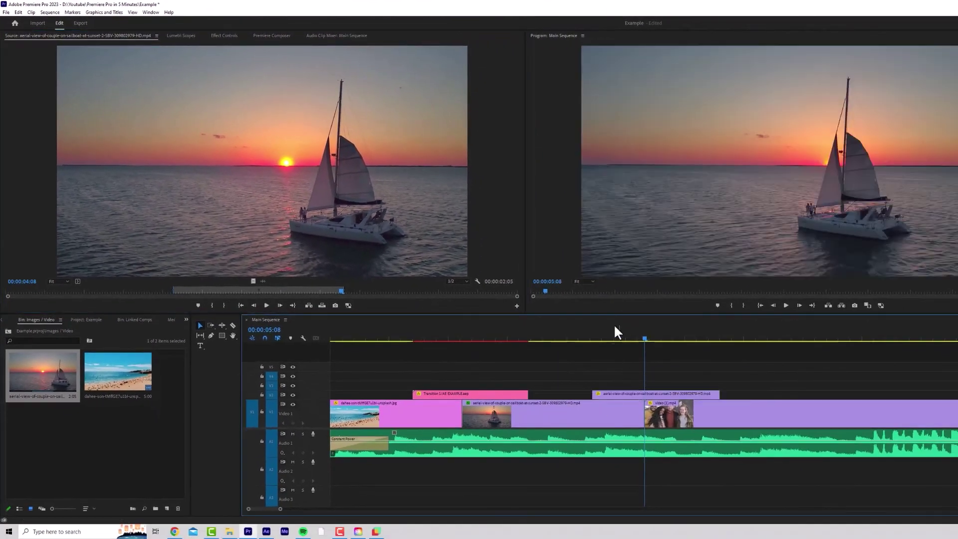
pyautogui.moveTo(804, 444); pyautogui.dragTo(814, 444)
pyautogui.moveTo(611, 334); pyautogui.dragTo(715, 340)
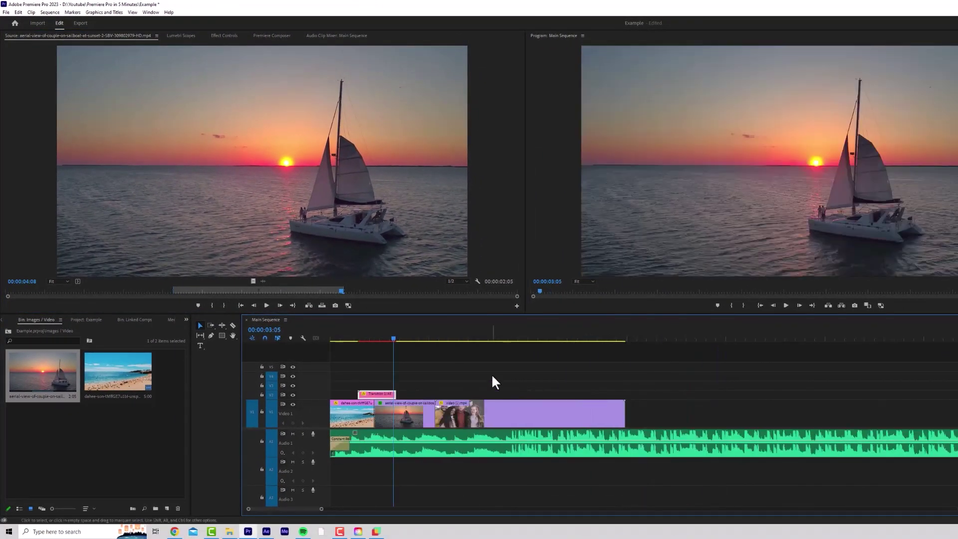
pyautogui.moveTo(394, 338); pyautogui.dragTo(329, 333)
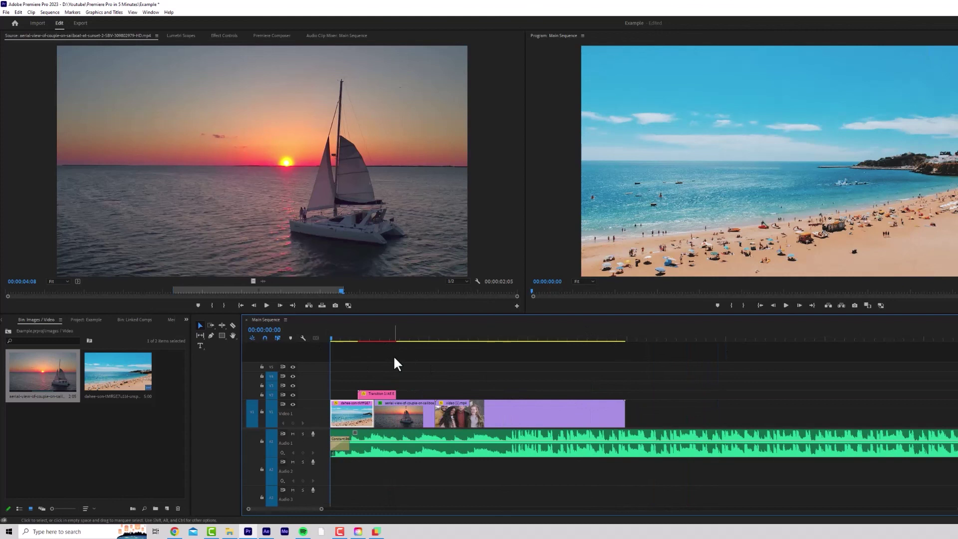